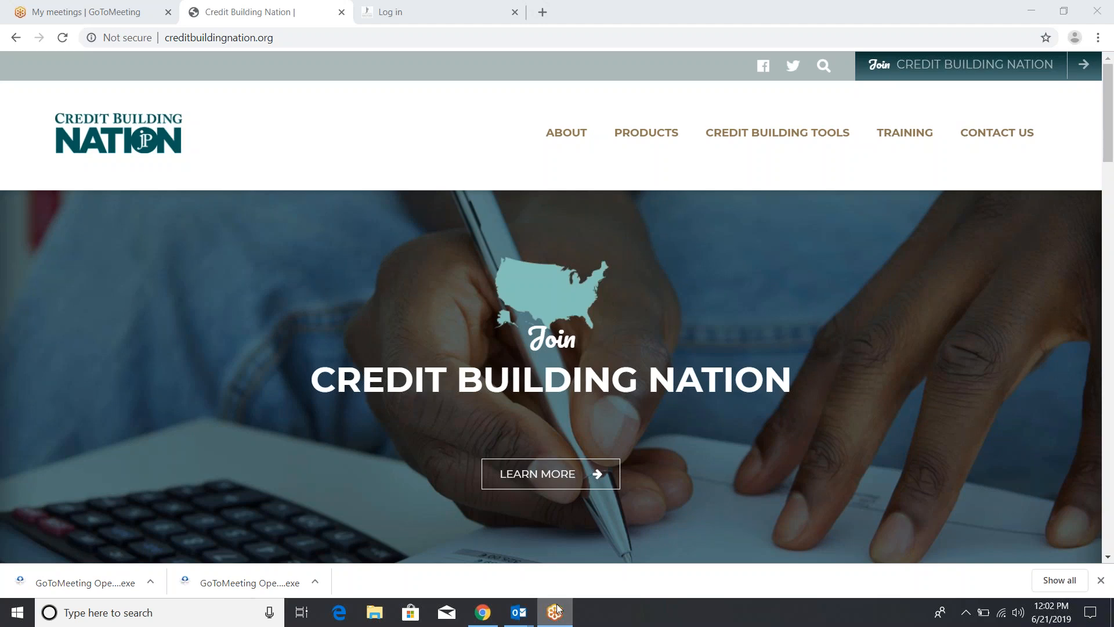
# Glance at the GoToMeeting tab, then return to Credit Building Nation and show the TRAINING submenu
pyautogui.click(107, 5)
pyautogui.click(306, 12)
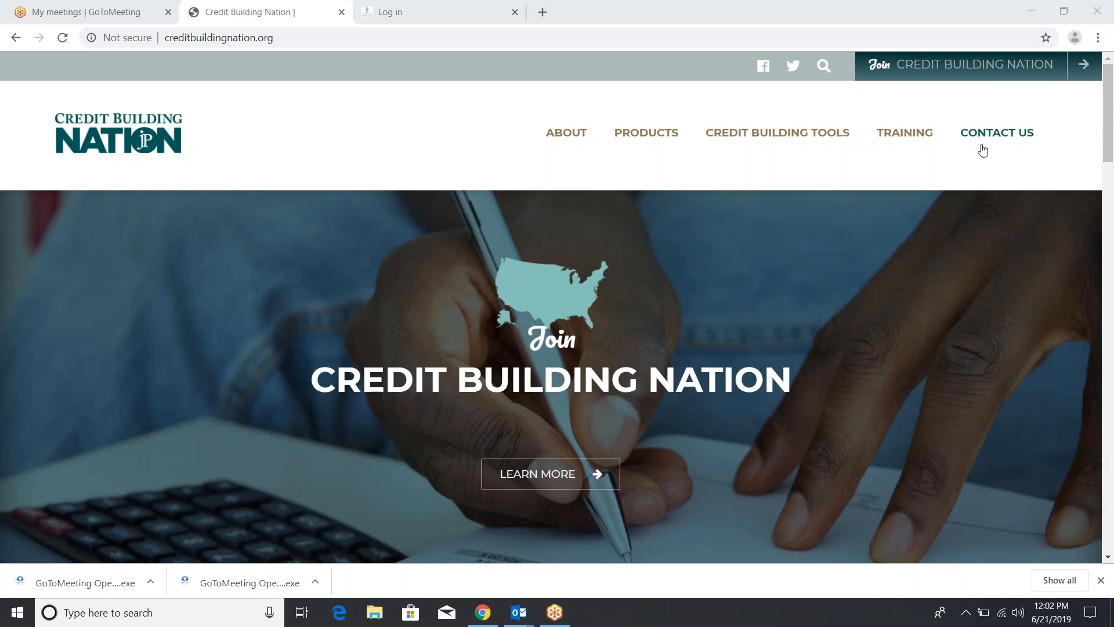
pyautogui.moveTo(925, 126)
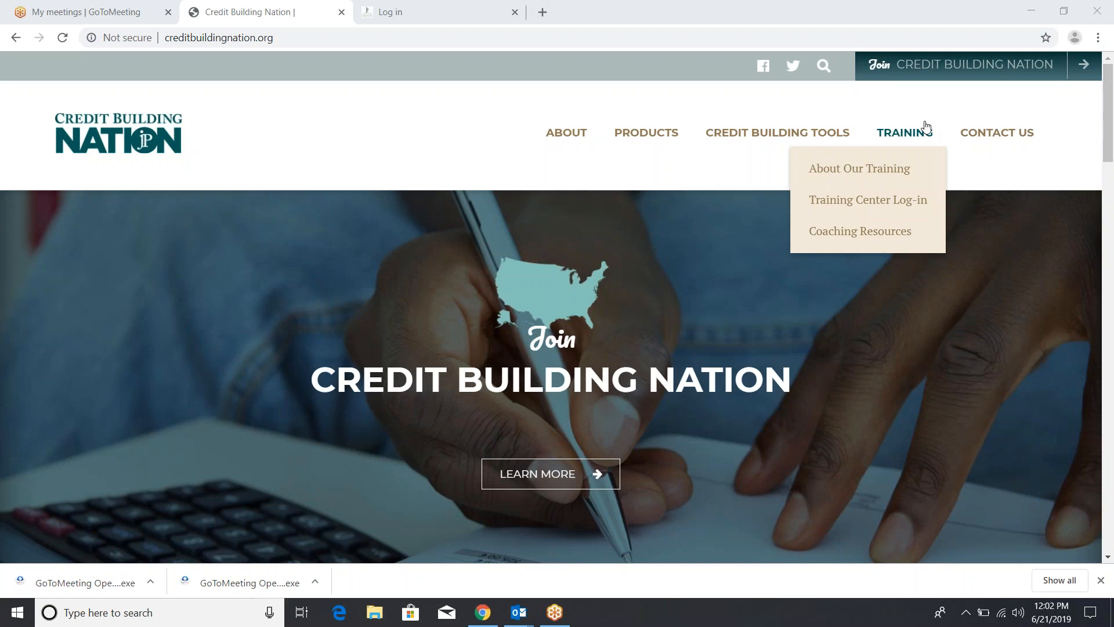
# Open Coaching Resources under Training and scroll through its FAQ, DocuSign, portal and webinar links
pyautogui.click(866, 233)
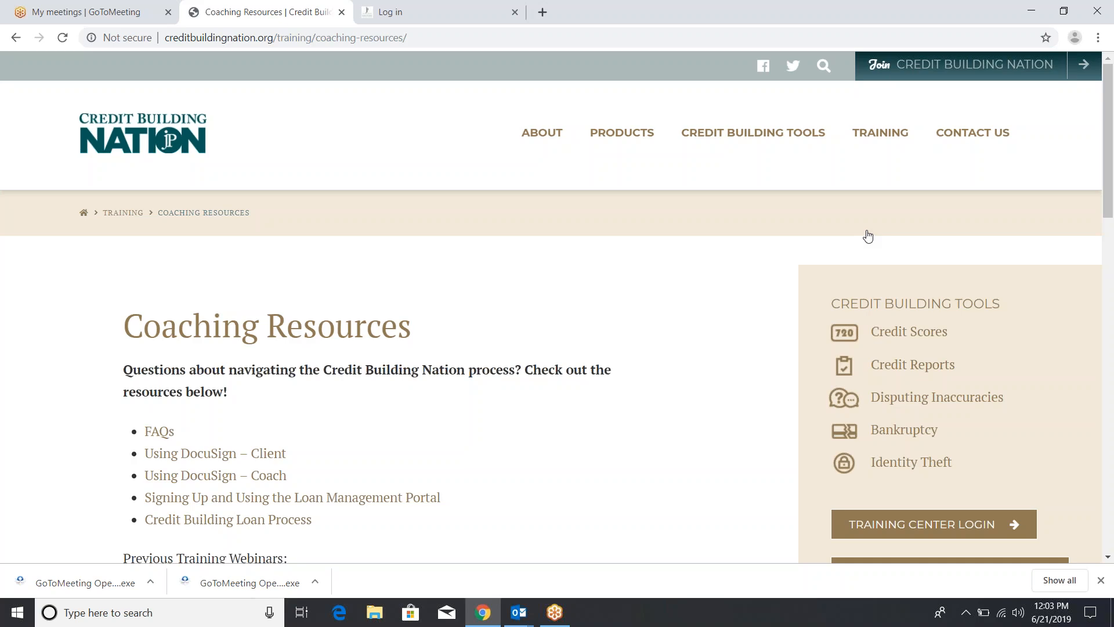
pyautogui.moveTo(1111, 113); pyautogui.dragTo(1112, 192)
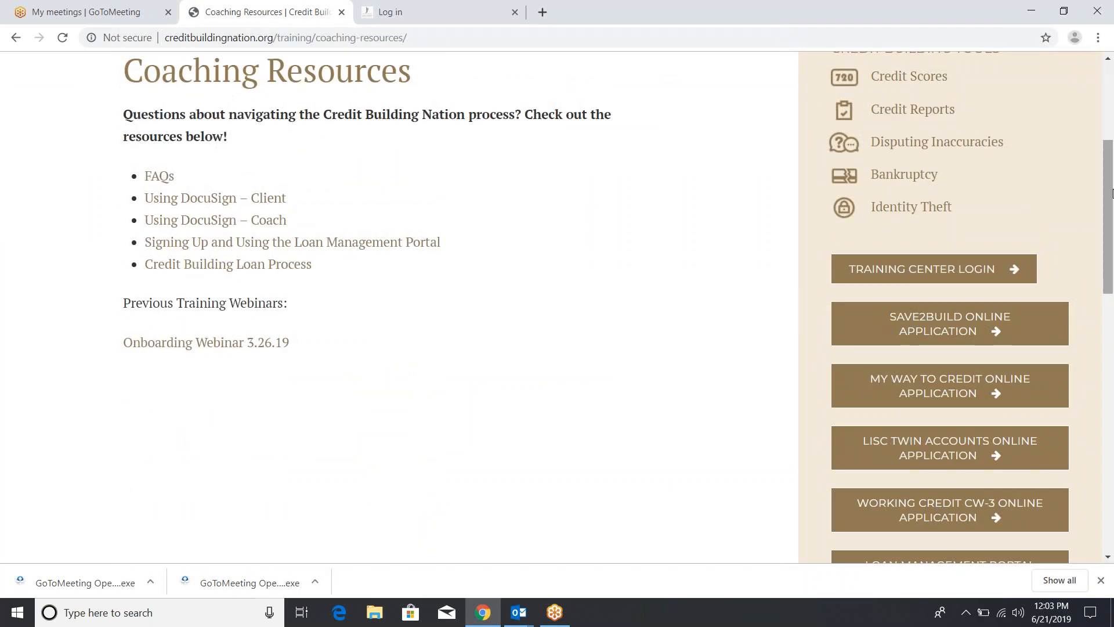
pyautogui.moveTo(1112, 193); pyautogui.dragTo(1111, 150)
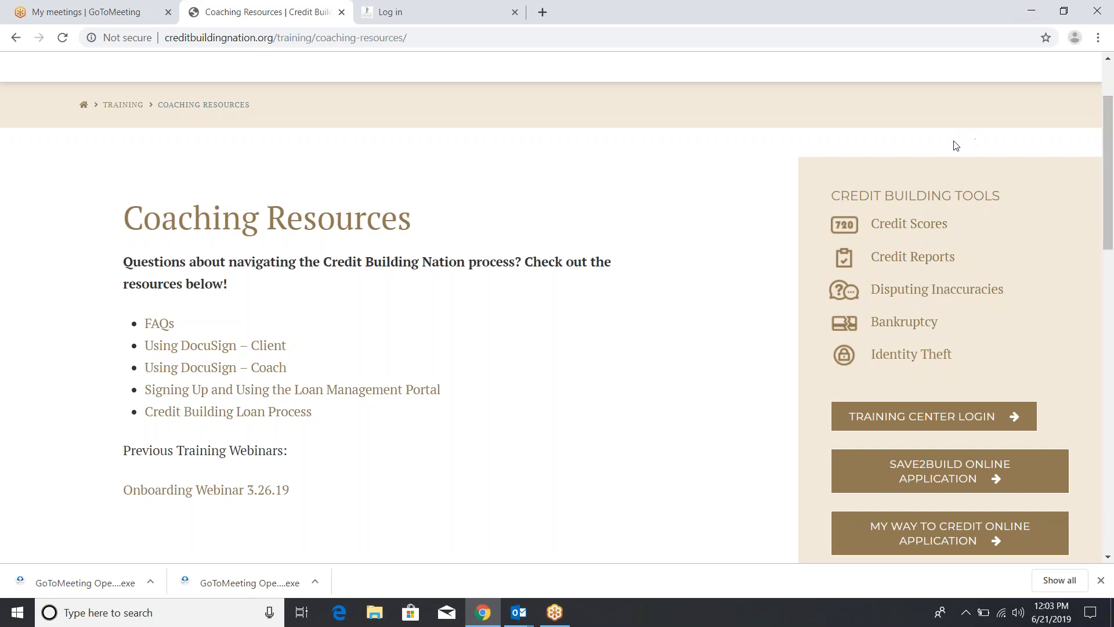
# Open Credit Scores from the Credit Building Tools sidebar and scroll down to the Loan Management Portal Login button
pyautogui.click(911, 226)
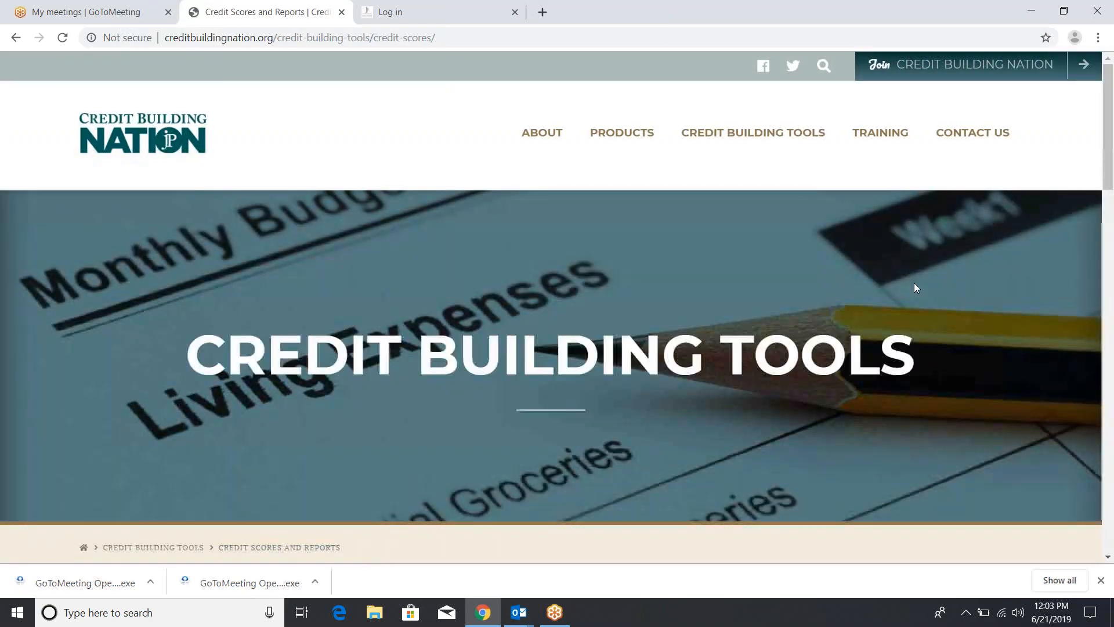
pyautogui.moveTo(1107, 129); pyautogui.dragTo(1113, 254)
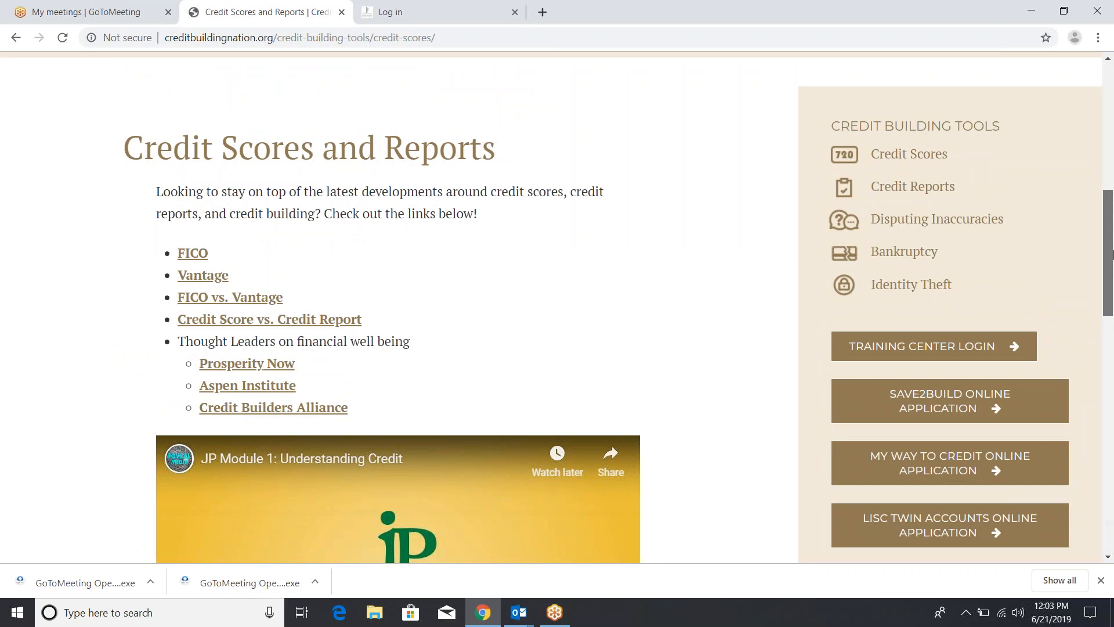
pyautogui.moveTo(1113, 254); pyautogui.dragTo(1104, 303)
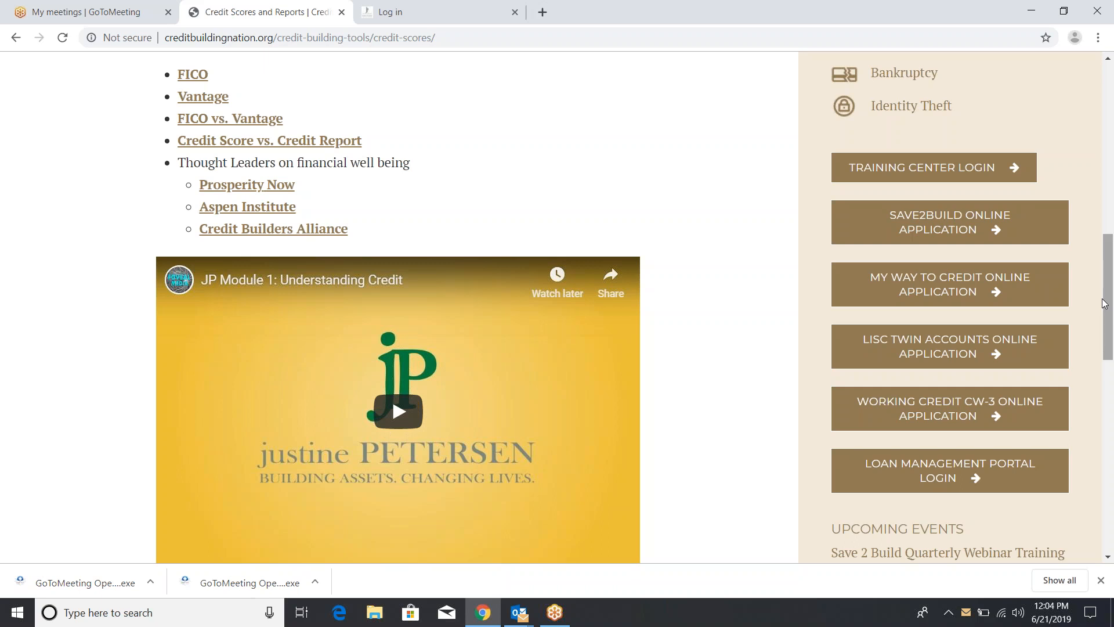
# Open the Loan Management Portal login in a new tab, view the other Log in tab, then return to Credit Scores
pyautogui.click(929, 475)
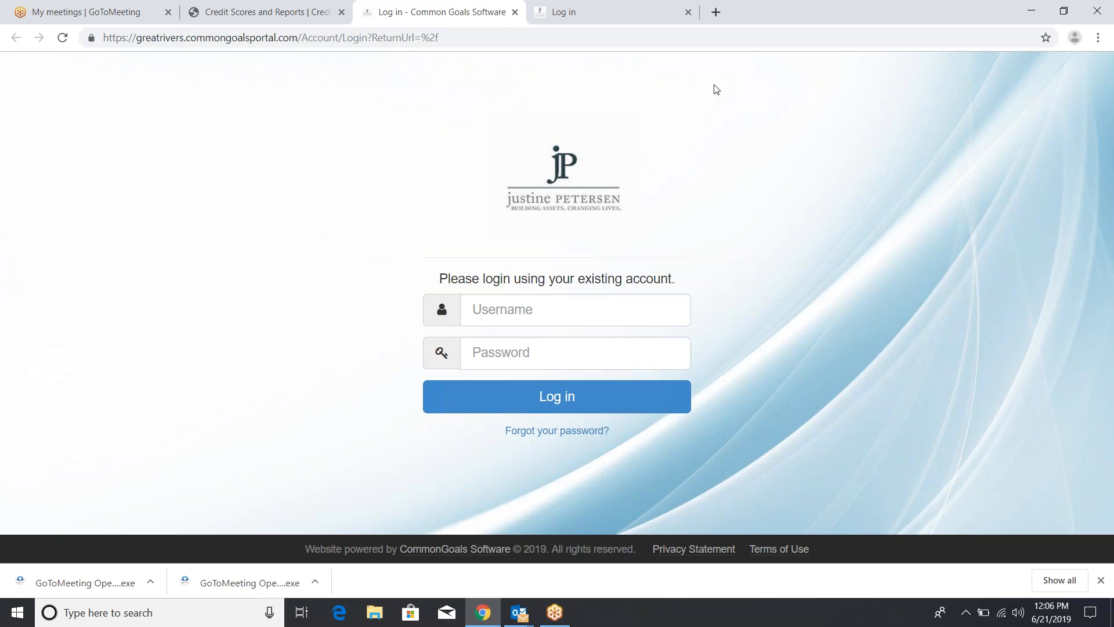
pyautogui.click(680, 24)
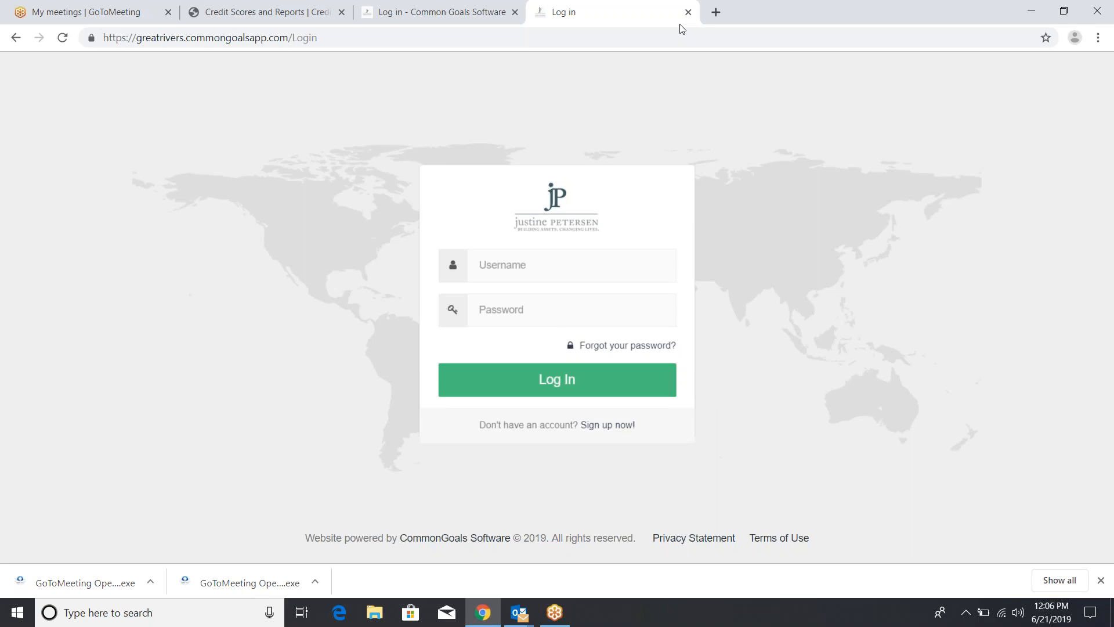
pyautogui.click(296, 18)
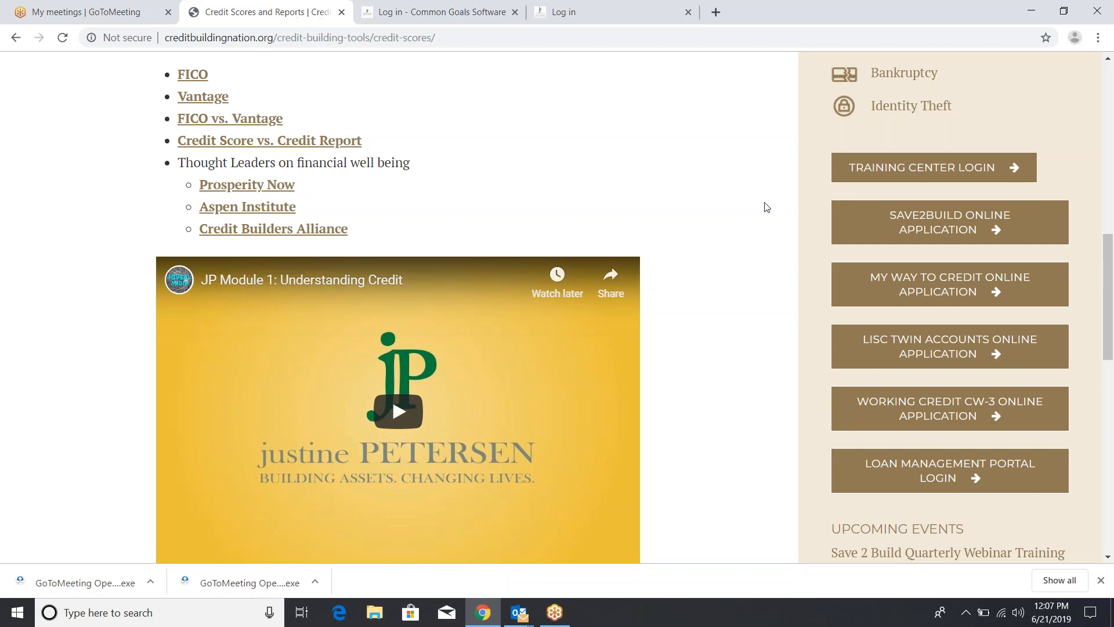
# Open the LISC Twin Accounts application, start signing up, and fill the e-mail from the browser suggestion
pyautogui.click(894, 346)
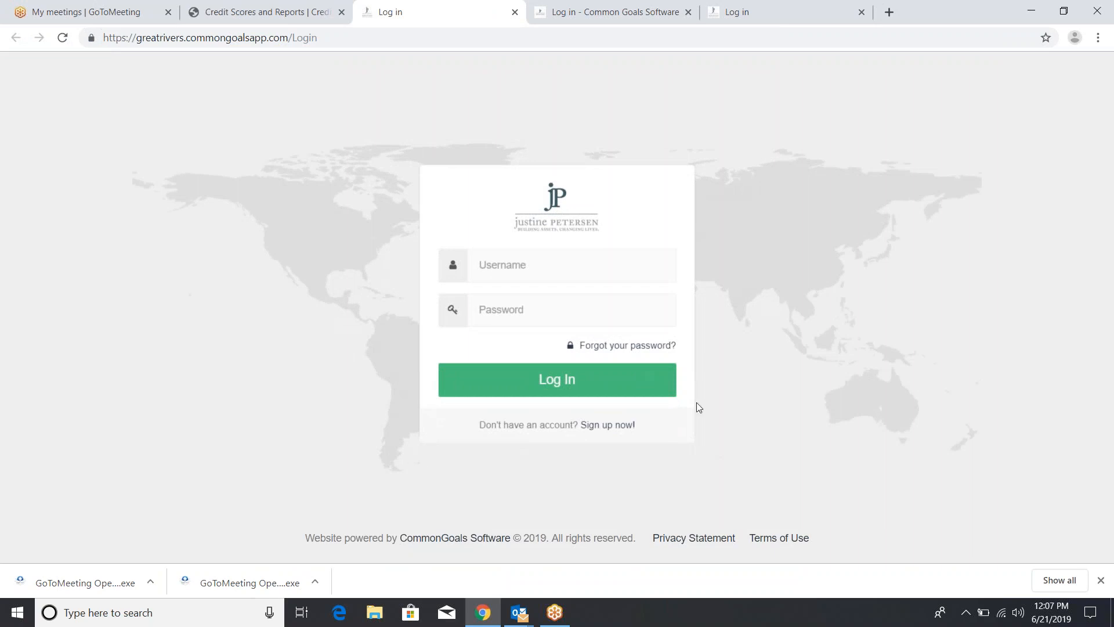
pyautogui.click(609, 425)
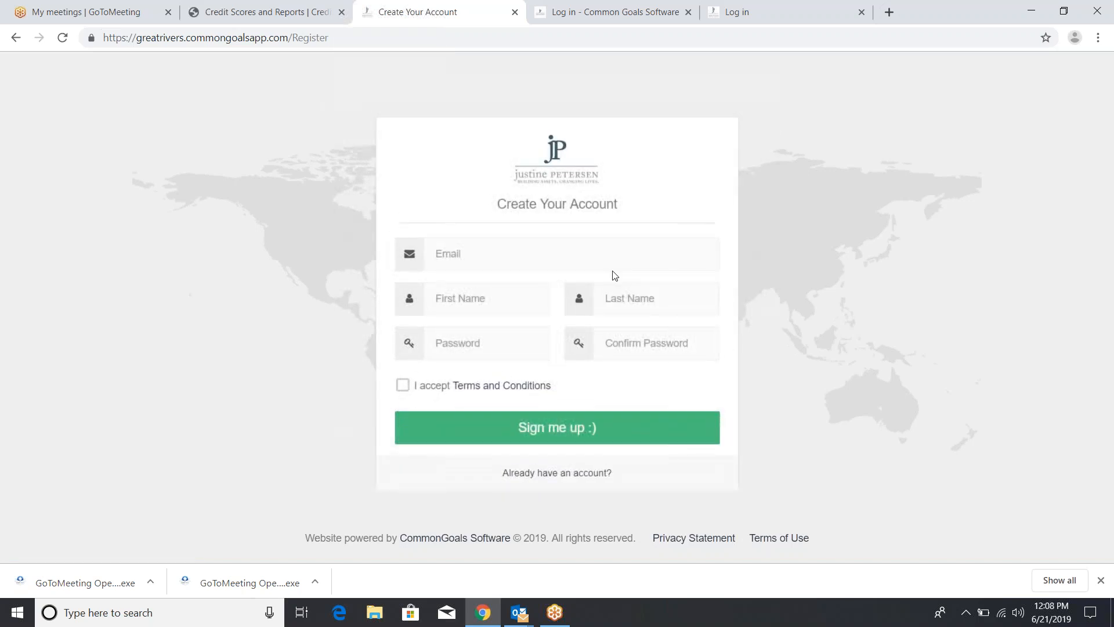
pyautogui.click(617, 262)
pyautogui.write('twina')
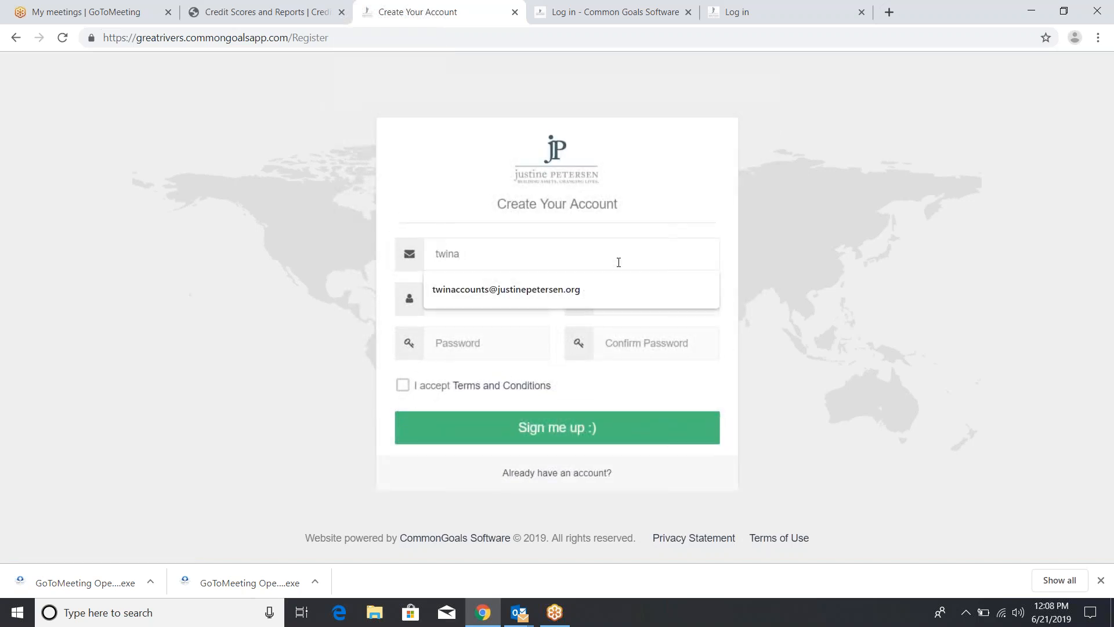
pyautogui.press('Down')
pyautogui.press('Return')
# Enter the test client's first and last name, then type and confirm the account password
pyautogui.click(524, 305)
pyautogui.write('Client')
pyautogui.press('Tab')
pyautogui.write('Testin')
pyautogui.press('Tab')
pyautogui.write('******')
pyautogui.press('Tab')
pyautogui.write('******')
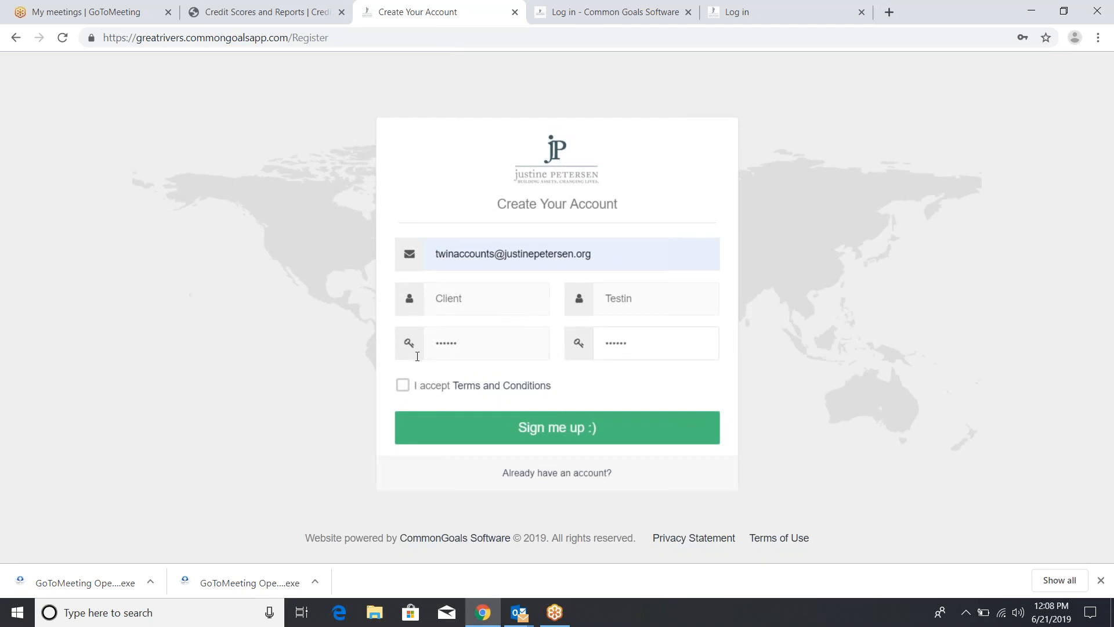
# Accept the terms, submit the sign-up, and decline saving the password in the browser
pyautogui.click(402, 385)
pyautogui.click(493, 439)
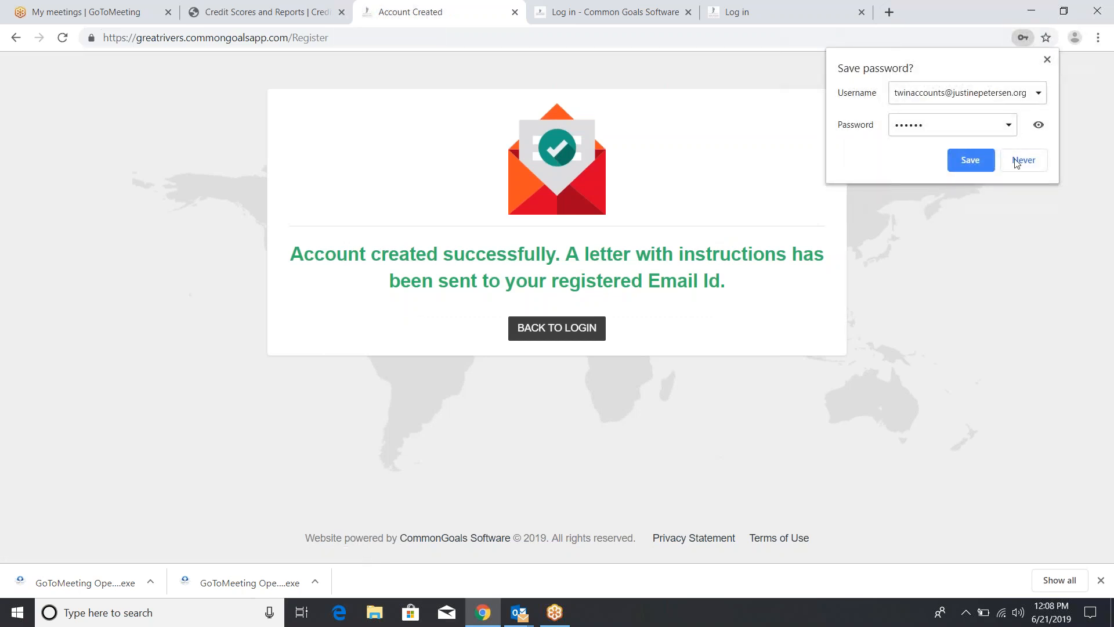
pyautogui.click(1019, 163)
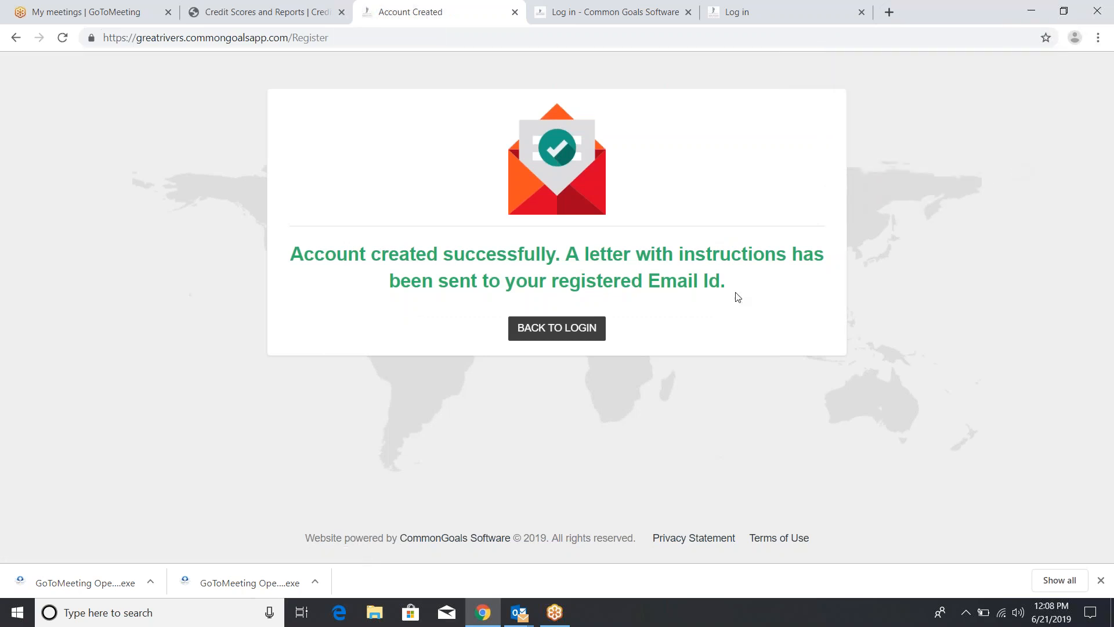
pyautogui.click(508, 613)
# Launch Outlook 2016 and show the Twin Accounts inbox with the Followup Flag and Completed groups collapsed
pyautogui.rightClick(508, 613)
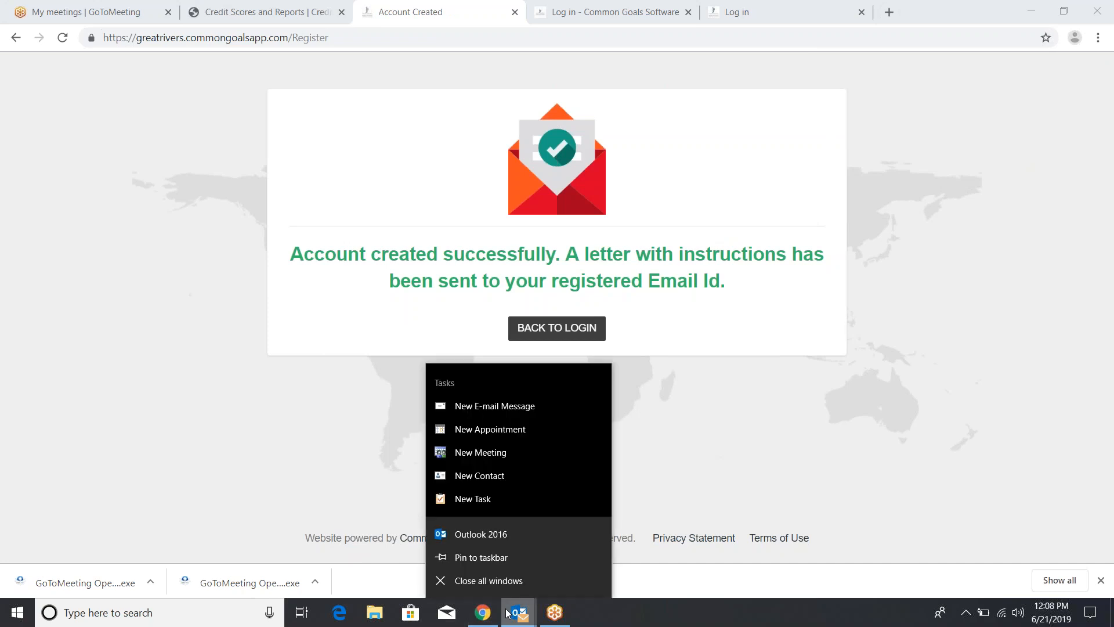
pyautogui.click(487, 531)
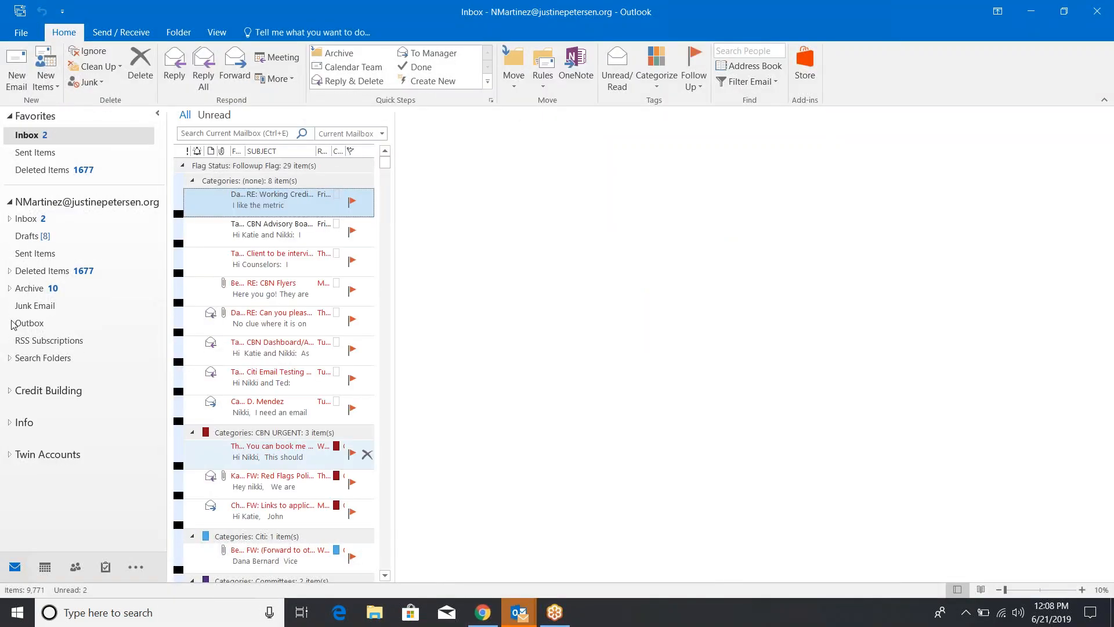
pyautogui.click(10, 455)
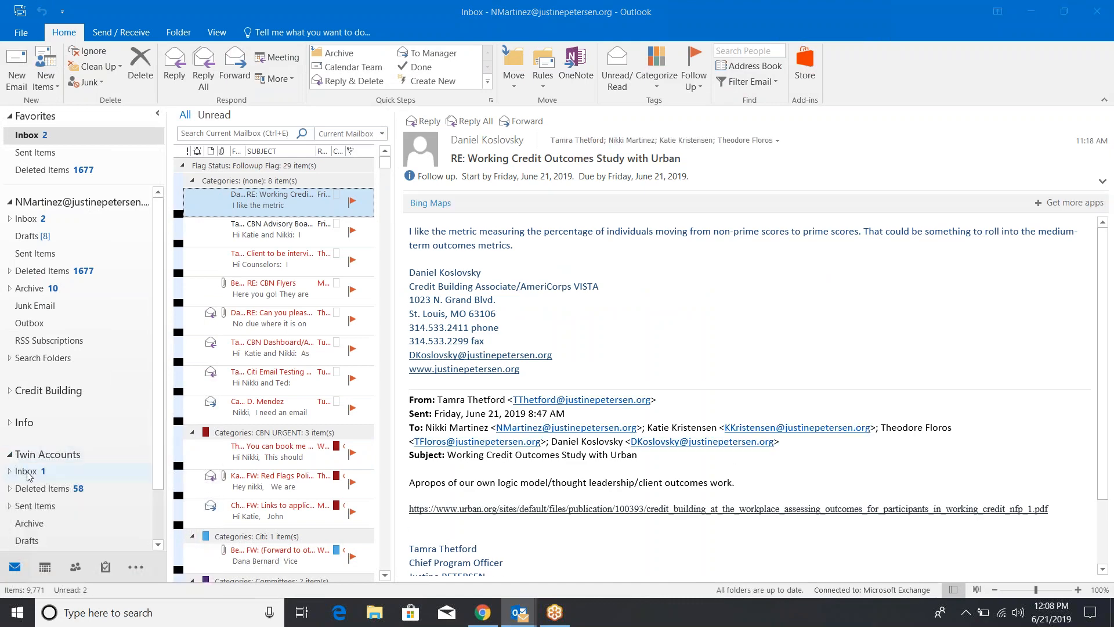
pyautogui.click(27, 470)
pyautogui.scroll(-1, 158, 229)
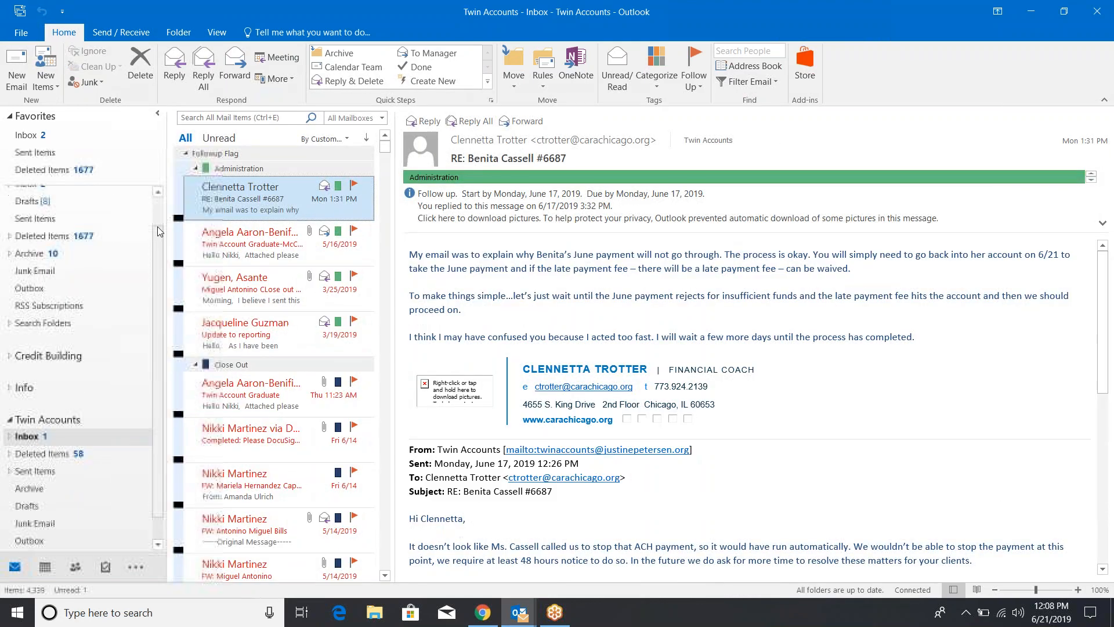
pyautogui.click(185, 154)
pyautogui.click(186, 169)
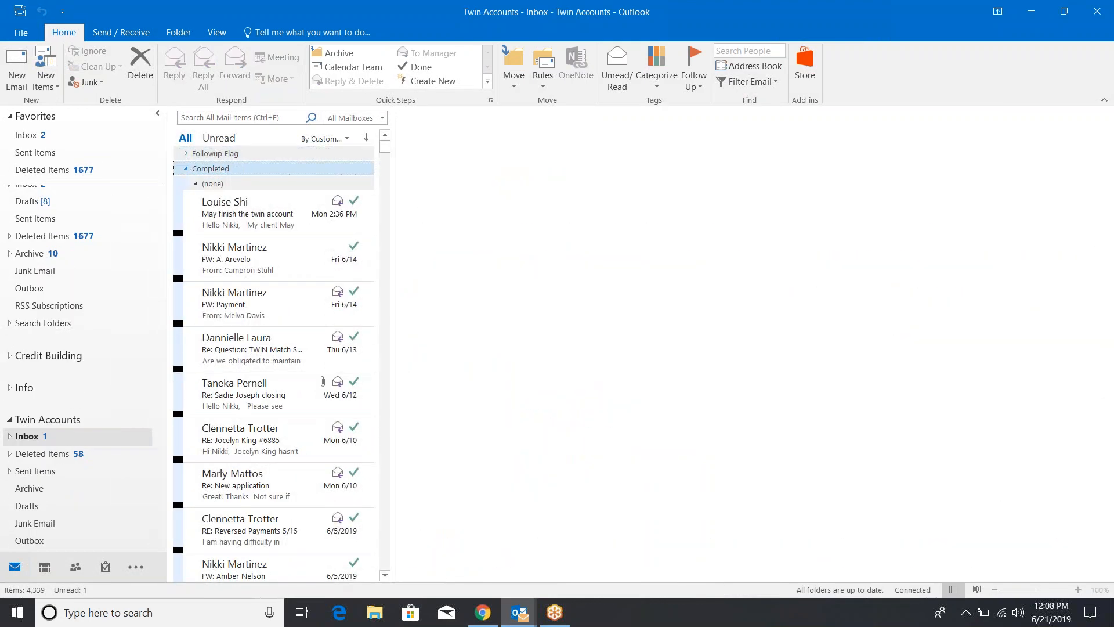
# Open the 'Verify your Loan Portal account' email and follow its Activate Your Account link
pyautogui.click(222, 242)
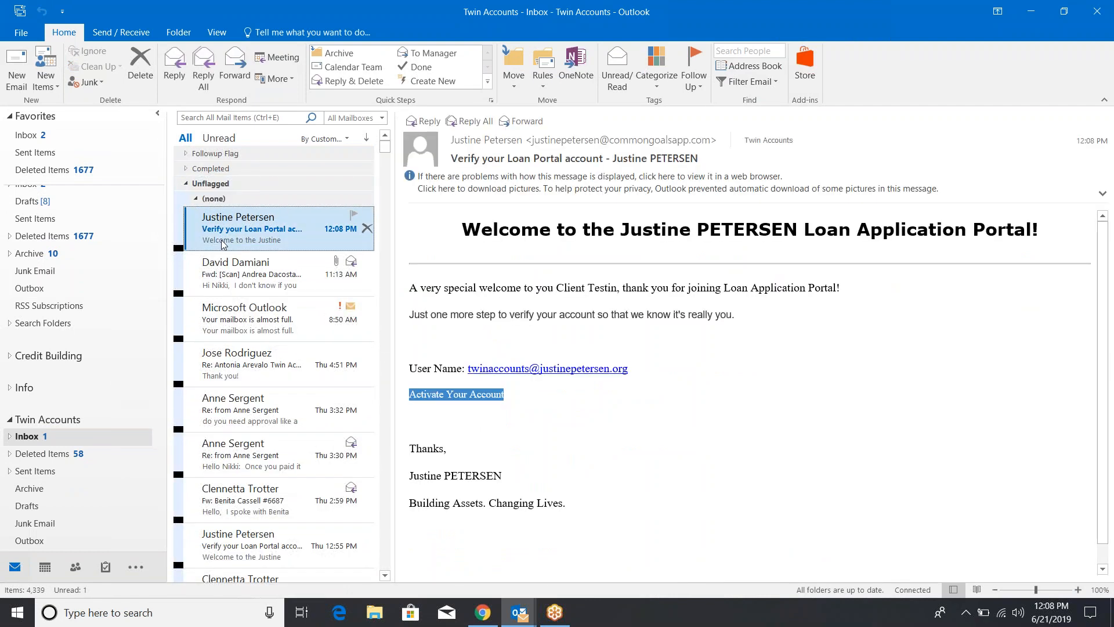
pyautogui.moveTo(468, 395)
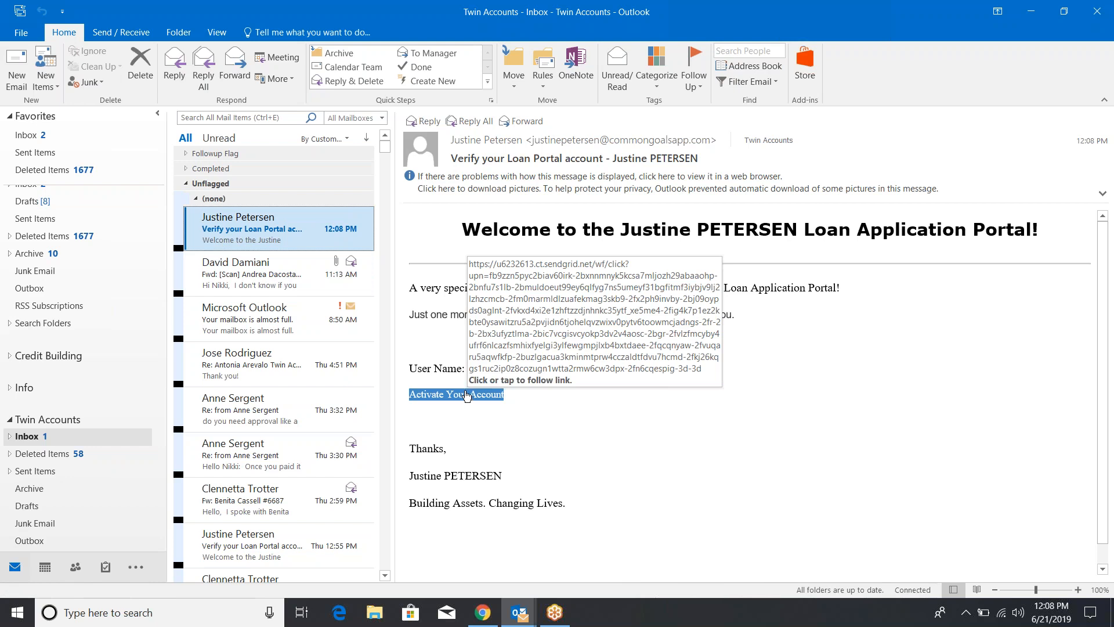
pyautogui.click(468, 395)
pyautogui.click(468, 395)
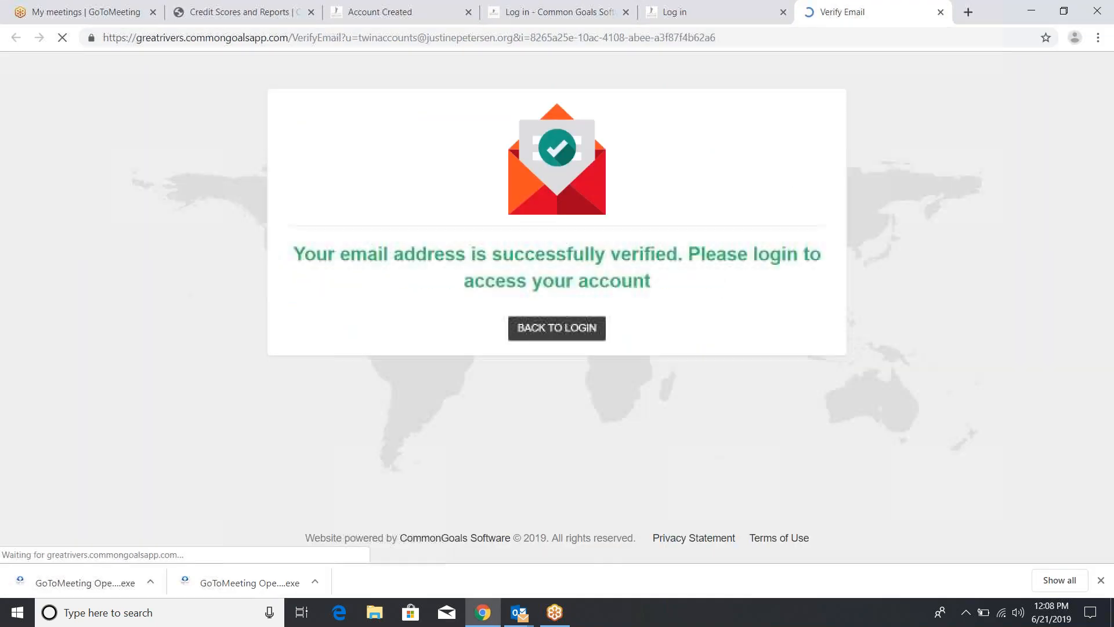
# Log in to the portal with the autofilled saved staff username and its password
pyautogui.click(533, 330)
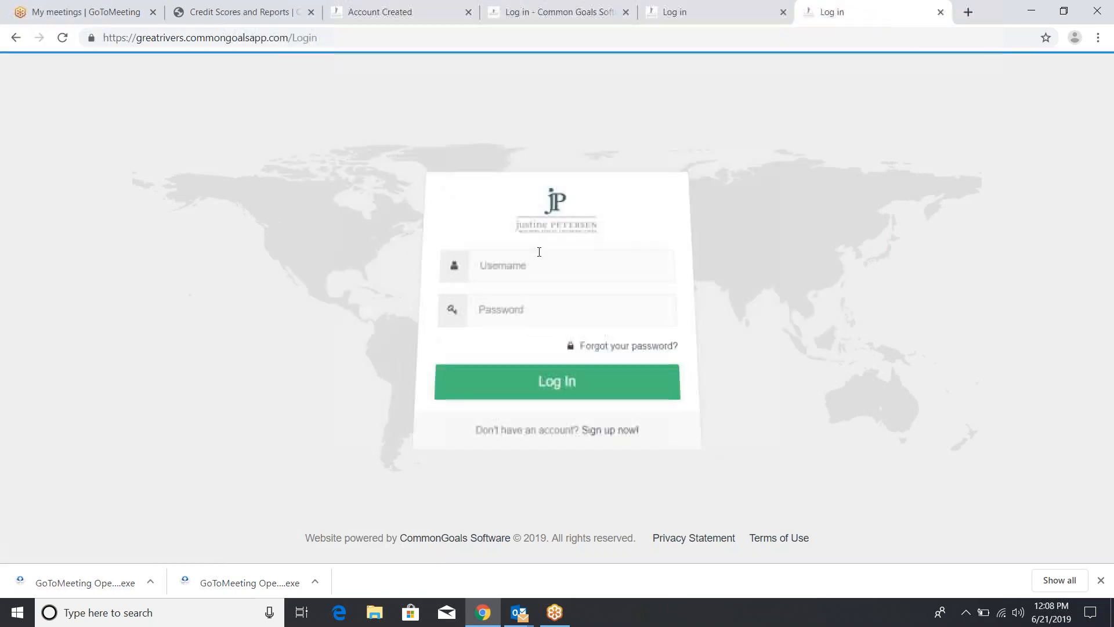
pyautogui.click(533, 265)
pyautogui.write('twin')
pyautogui.press('Down')
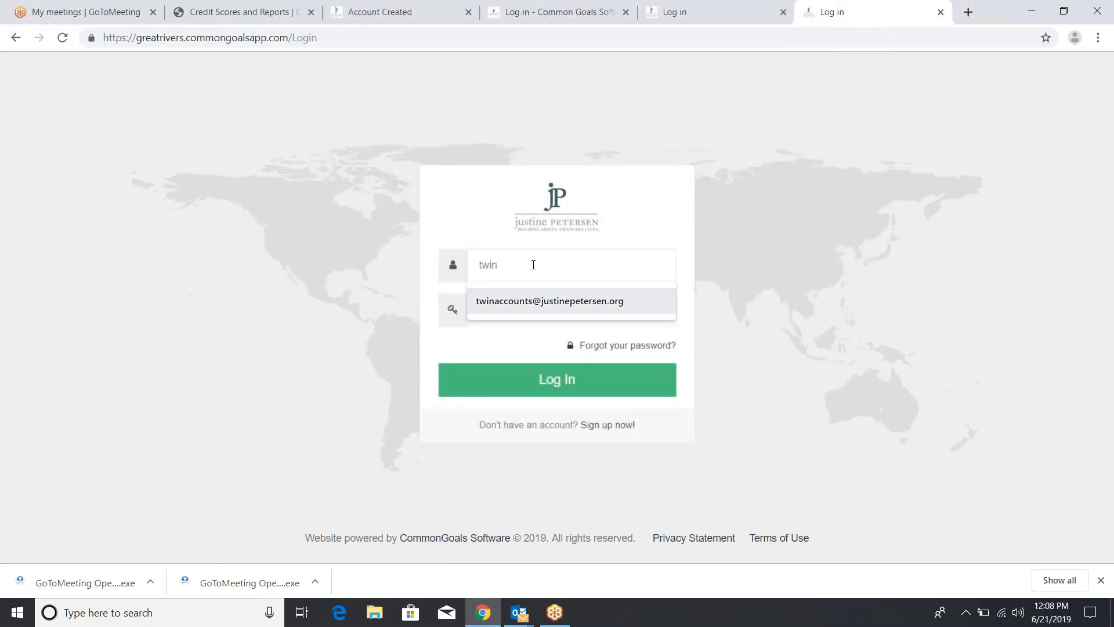
pyautogui.press('Return')
pyautogui.press('Tab')
pyautogui.write('******')
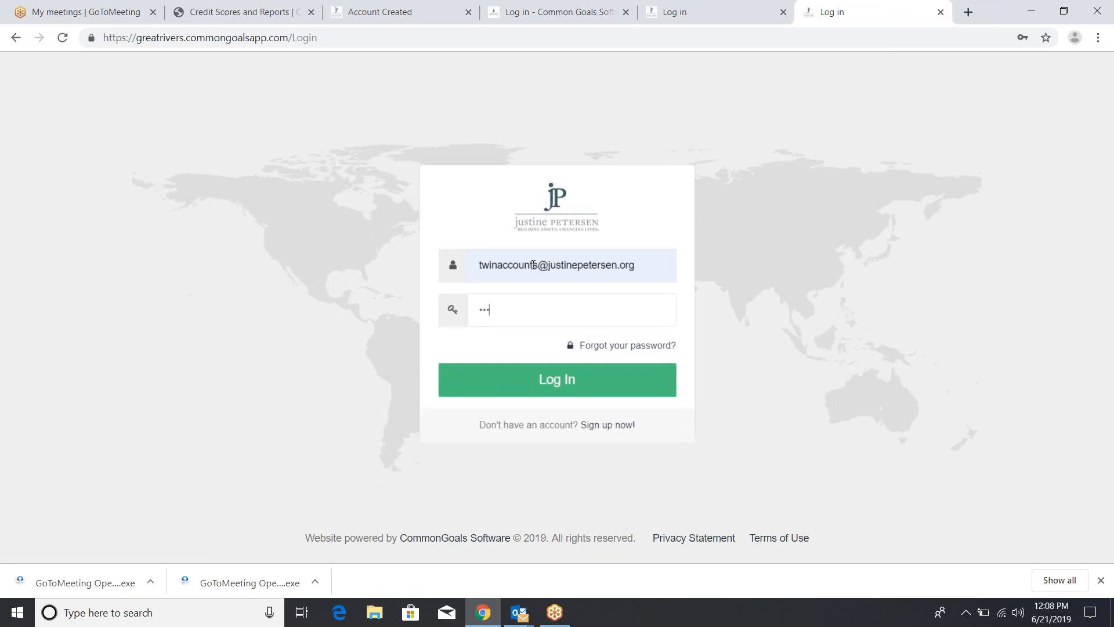
pyautogui.click(536, 379)
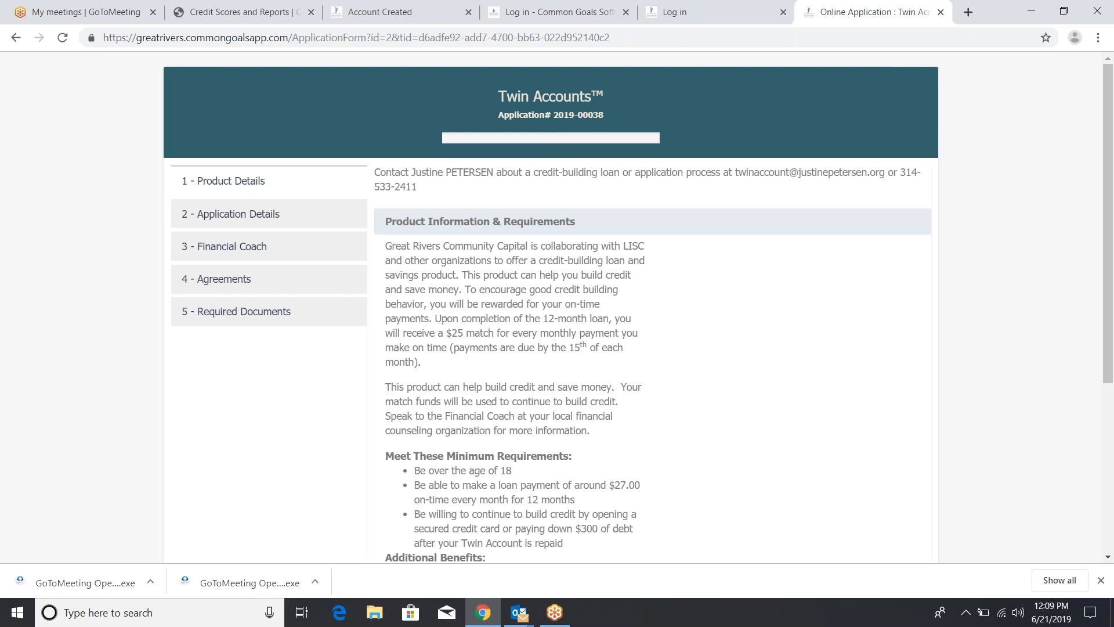
# Read through the Twin Accounts Product Details text, then go to step '2 - Application Details'
pyautogui.scroll(-2, 557, 308)
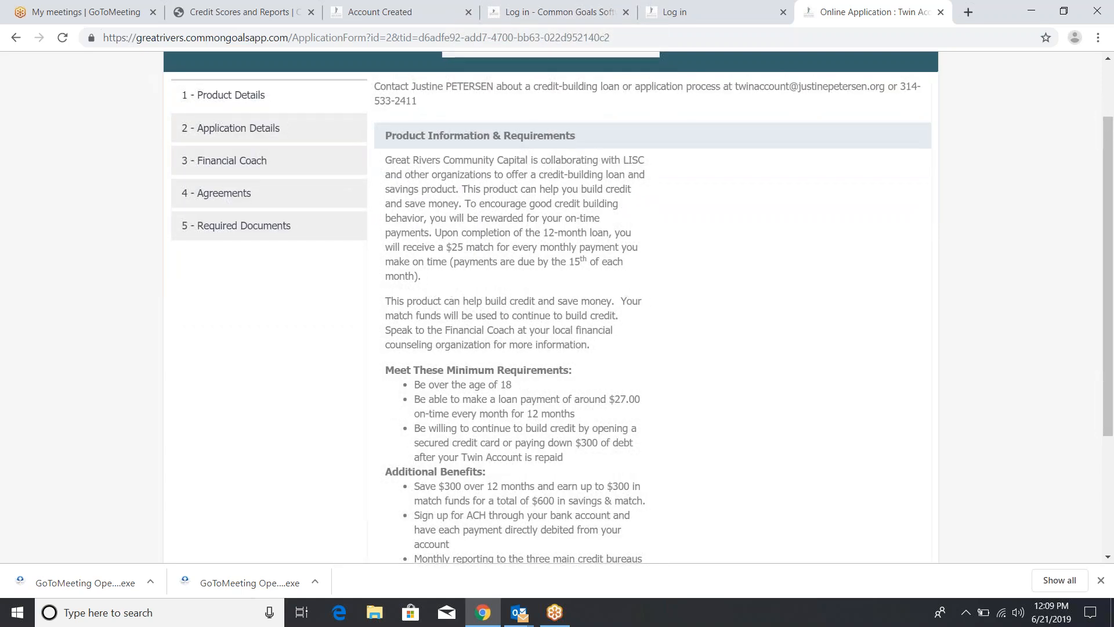
pyautogui.scroll(-2, 557, 307)
pyautogui.scroll(3, 556, 307)
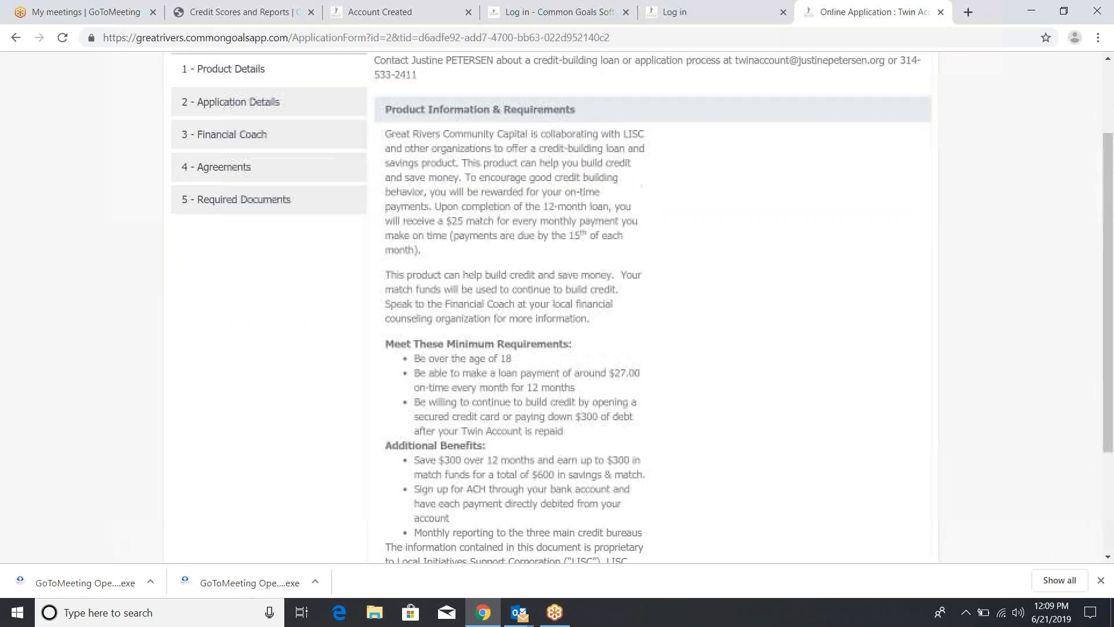
pyautogui.scroll(-1, 557, 308)
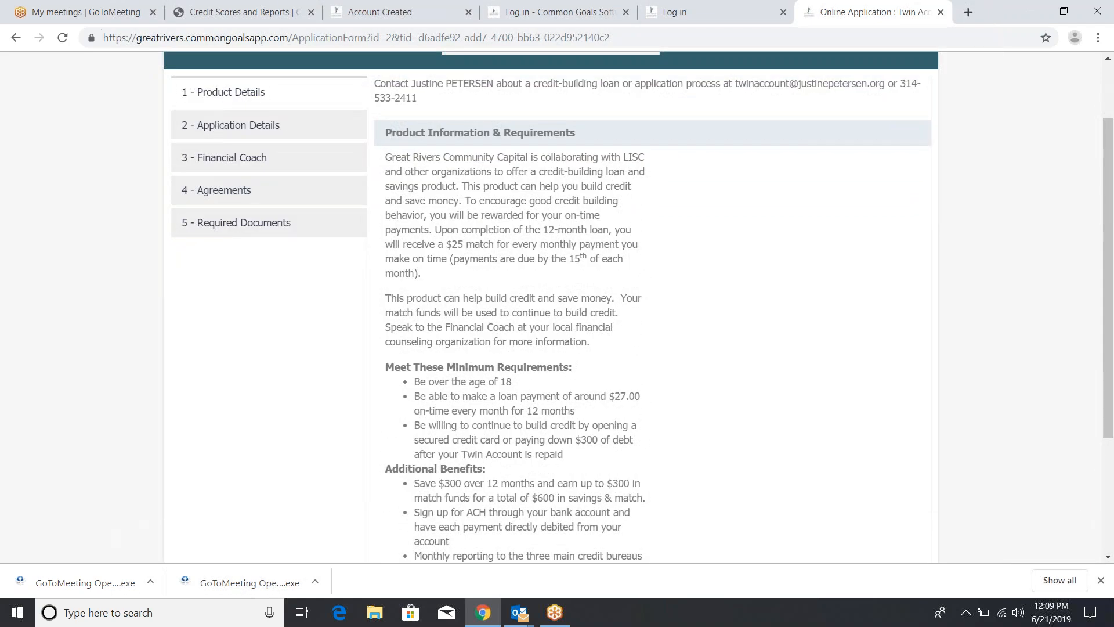
pyautogui.scroll(-1, 556, 307)
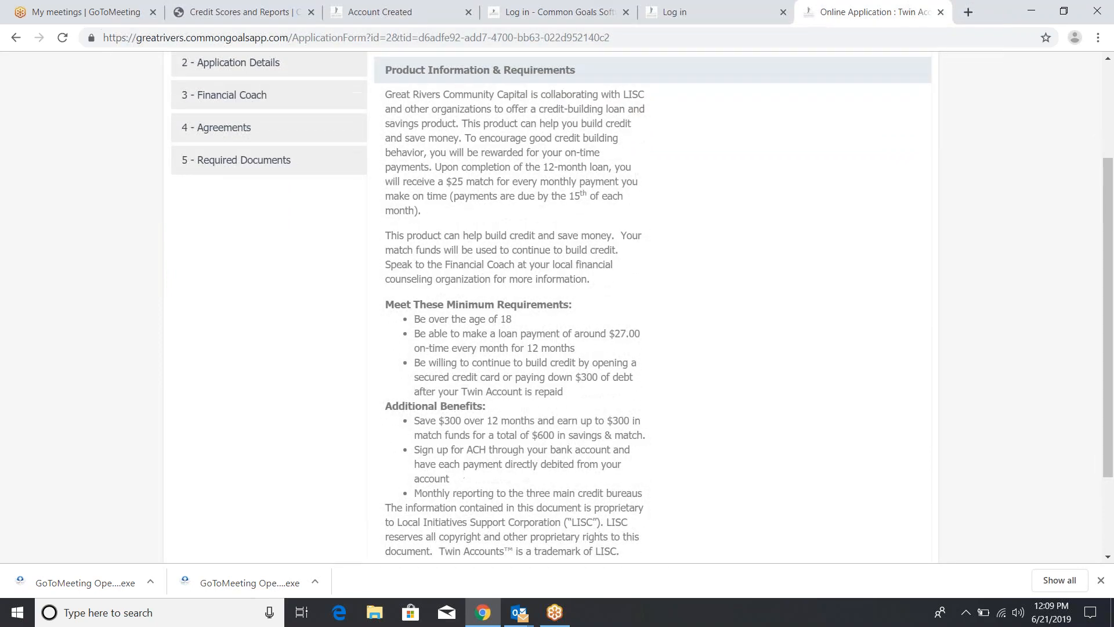
pyautogui.scroll(-1, 557, 307)
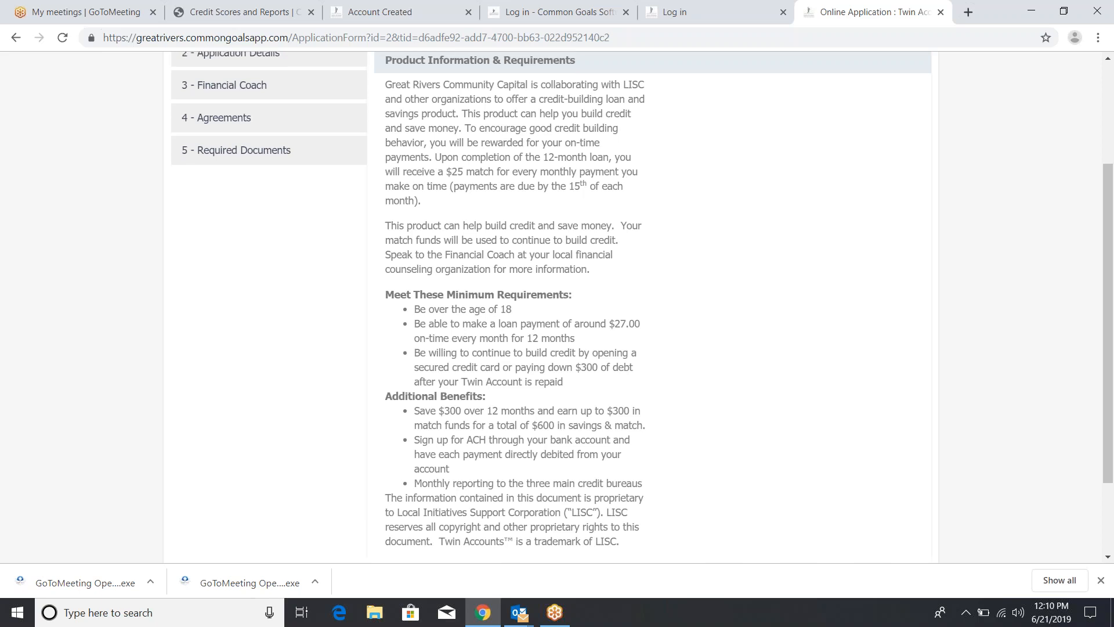
pyautogui.scroll(1, 642, 305)
pyautogui.scroll(1, 642, 305)
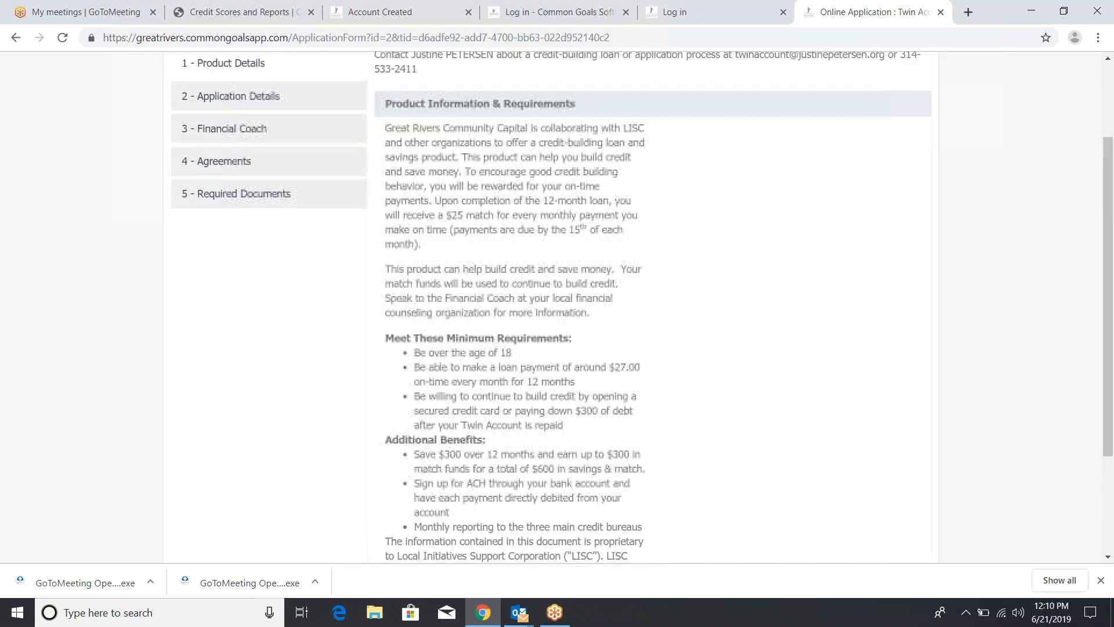
pyautogui.click(282, 99)
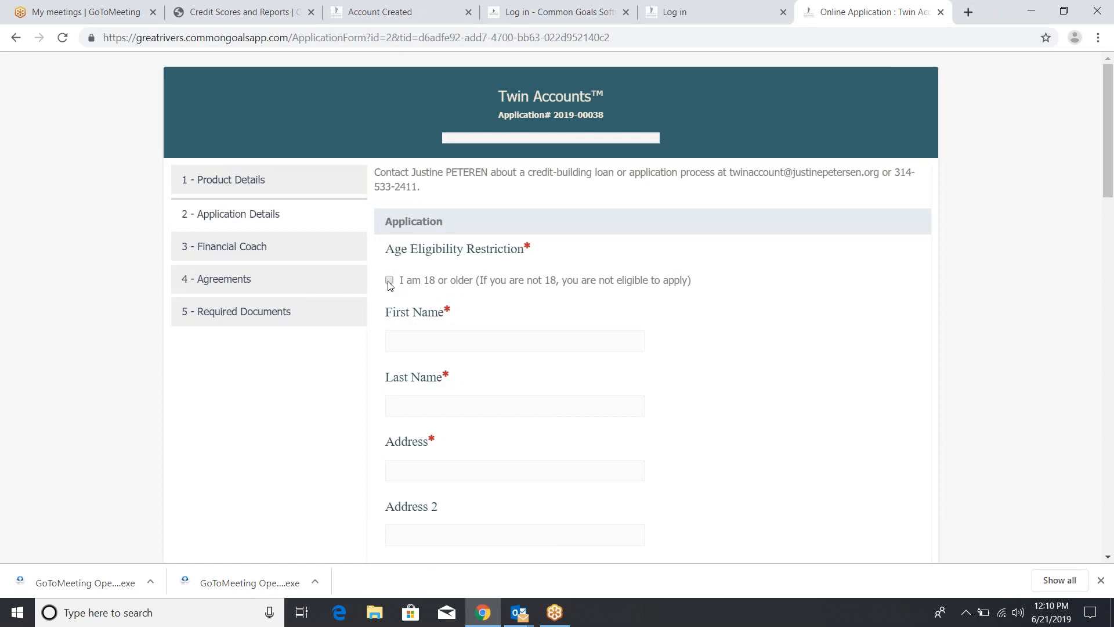
# Tick 'I am 18 or older' and enter the test client's first name, last name and street address
pyautogui.click(388, 281)
pyautogui.write('Client')
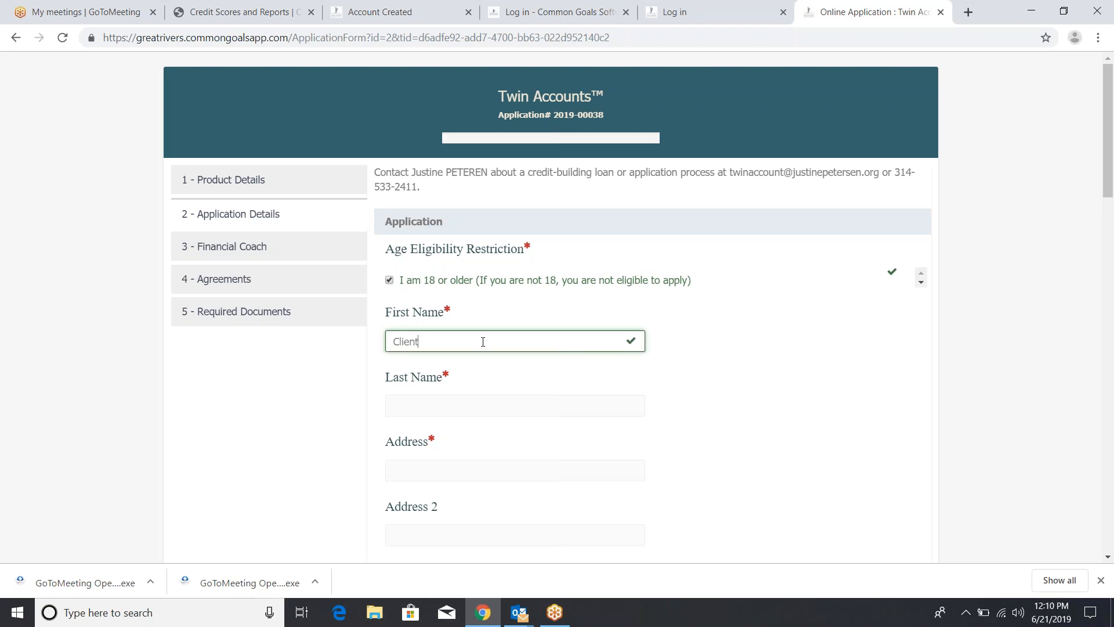
pyautogui.press('Tab')
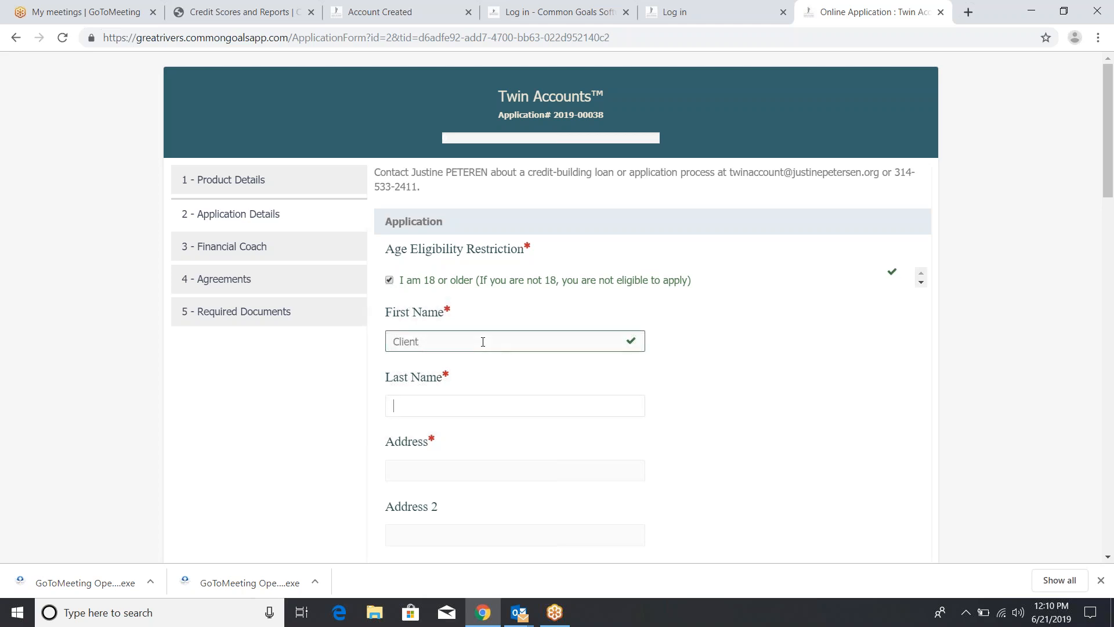
pyautogui.write('Testing')
pyautogui.press('Tab')
pyautogui.write('123 e')
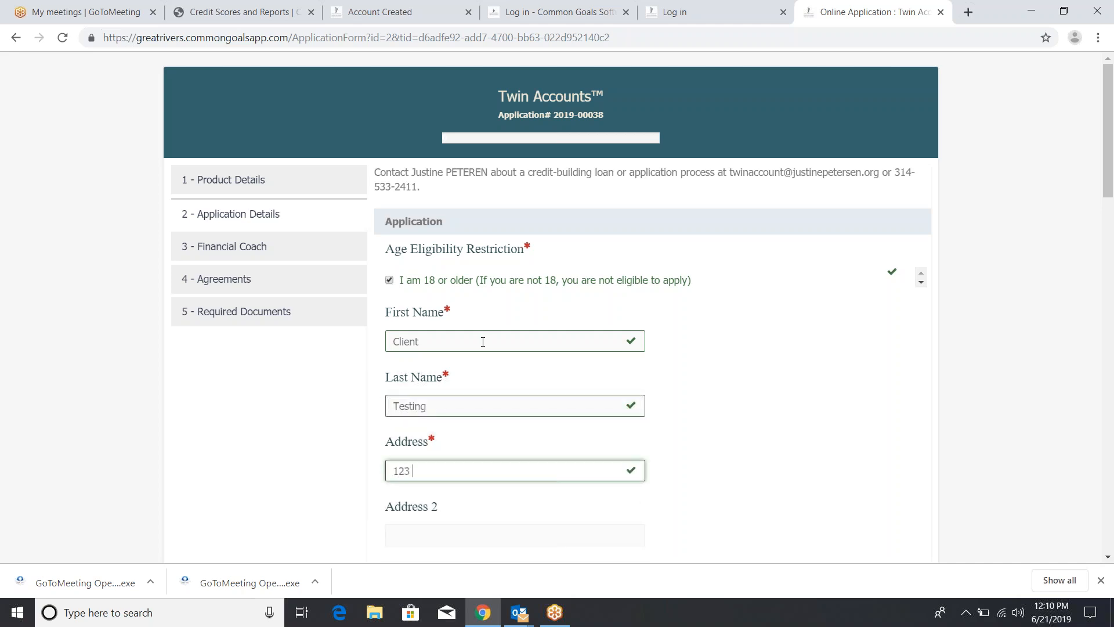
pyautogui.press('BackSpace')
pyautogui.write('testing lane')
pyautogui.press('Tab')
pyautogui.press('Tab')
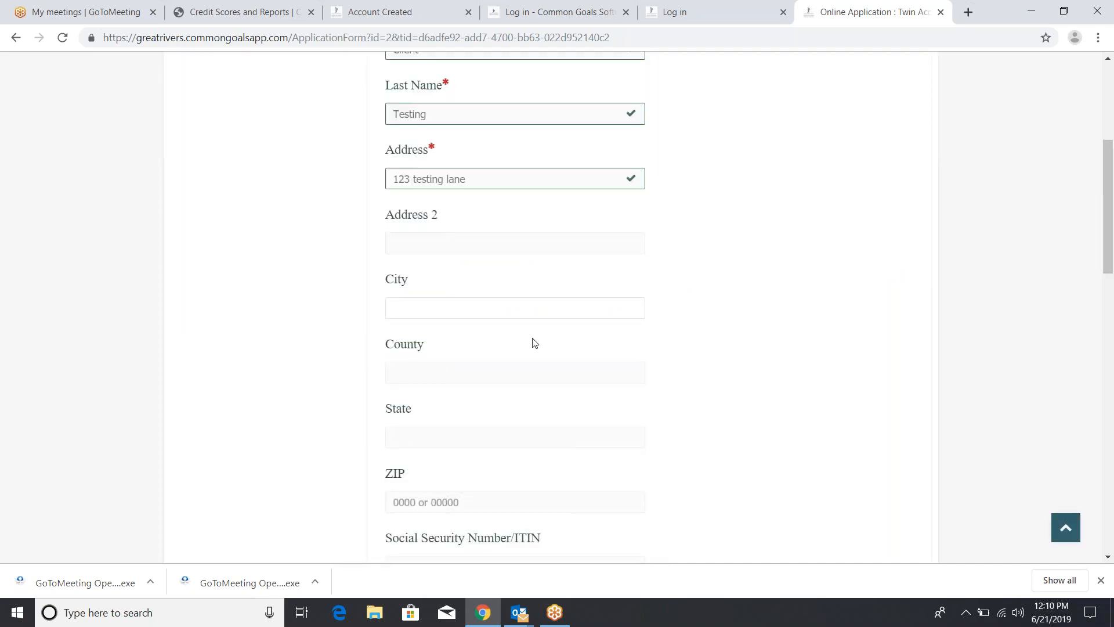
pyautogui.moveTo(1109, 183); pyautogui.dragTo(1111, 145)
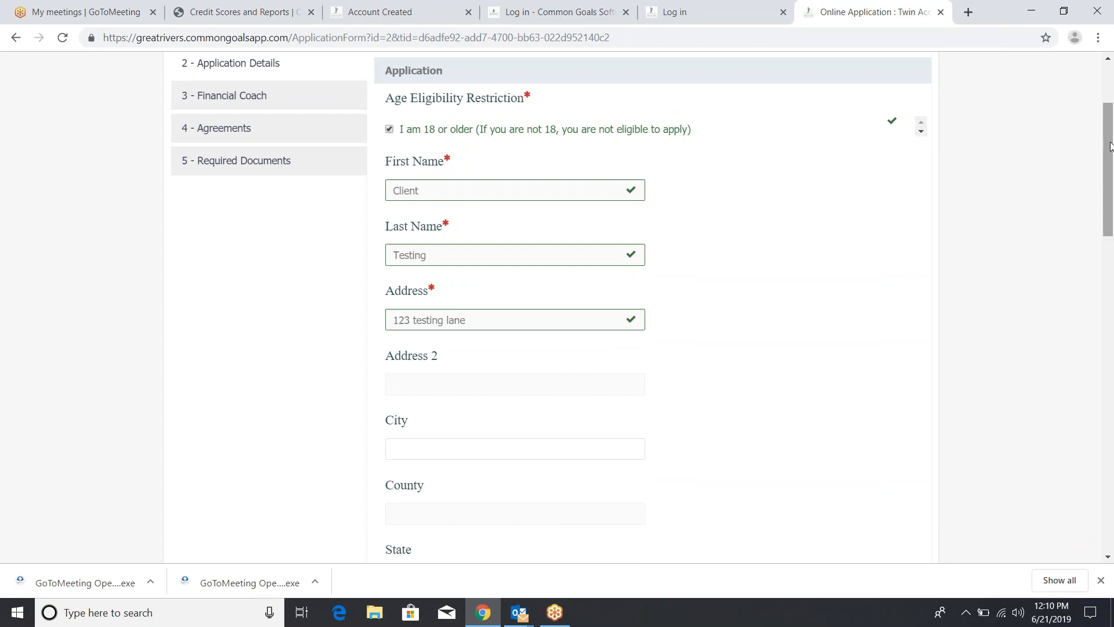
pyautogui.moveTo(1109, 145); pyautogui.dragTo(1106, 186)
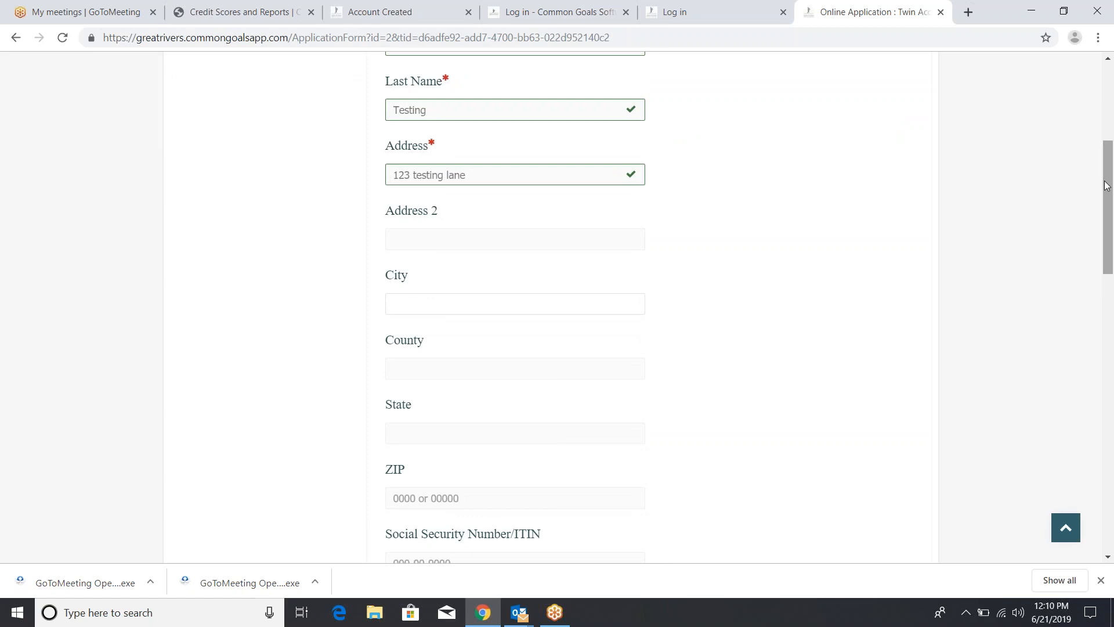
# Fill in the applicant's city, county, state and ZIP code
pyautogui.write('St. Louis')
pyautogui.press('Tab')
pyautogui.write('St. Louis')
pyautogui.press('Tab')
pyautogui.write('MO')
pyautogui.press('Tab')
pyautogui.write('63106')
pyautogui.press('Tab')
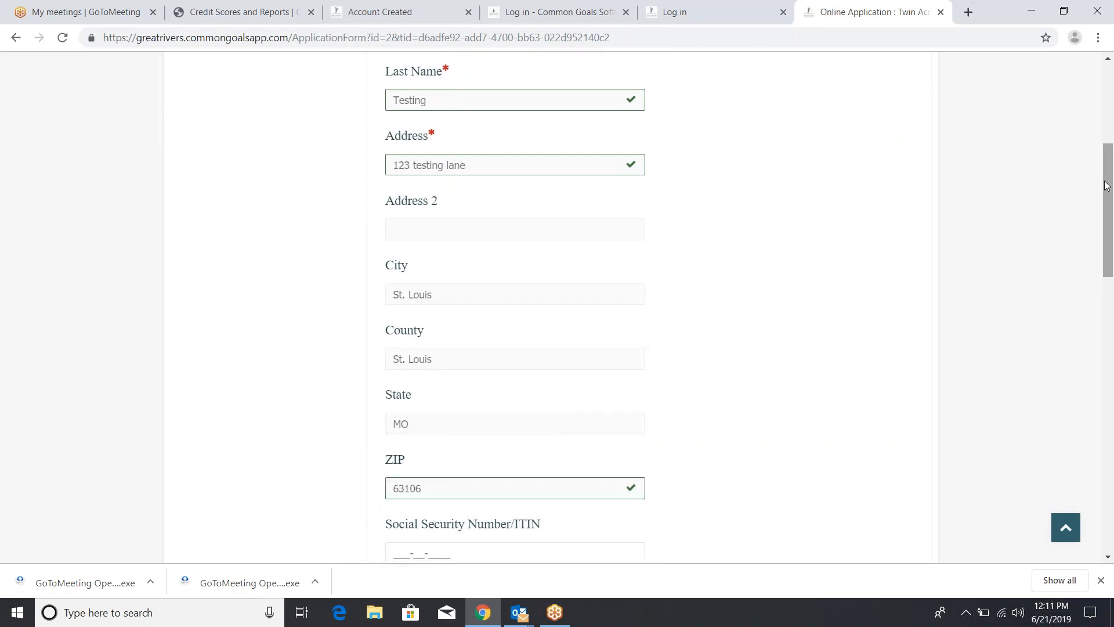
# Enter the applicant's Social Security number, e-mail and phone number, then show the Primary Language options
pyautogui.write('123456788')
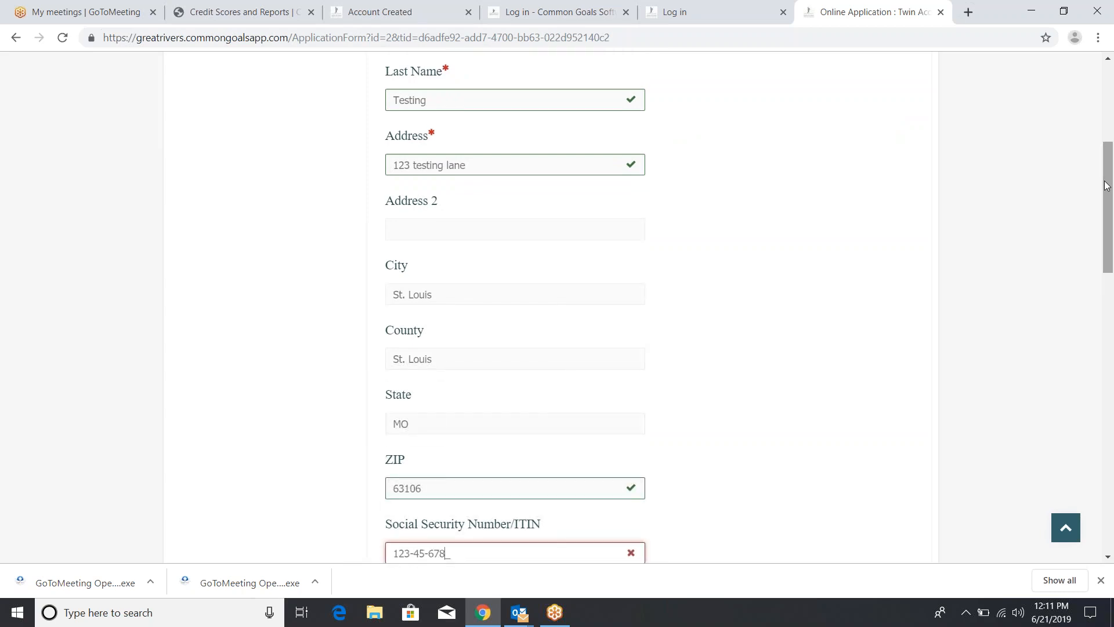
pyautogui.press('Tab')
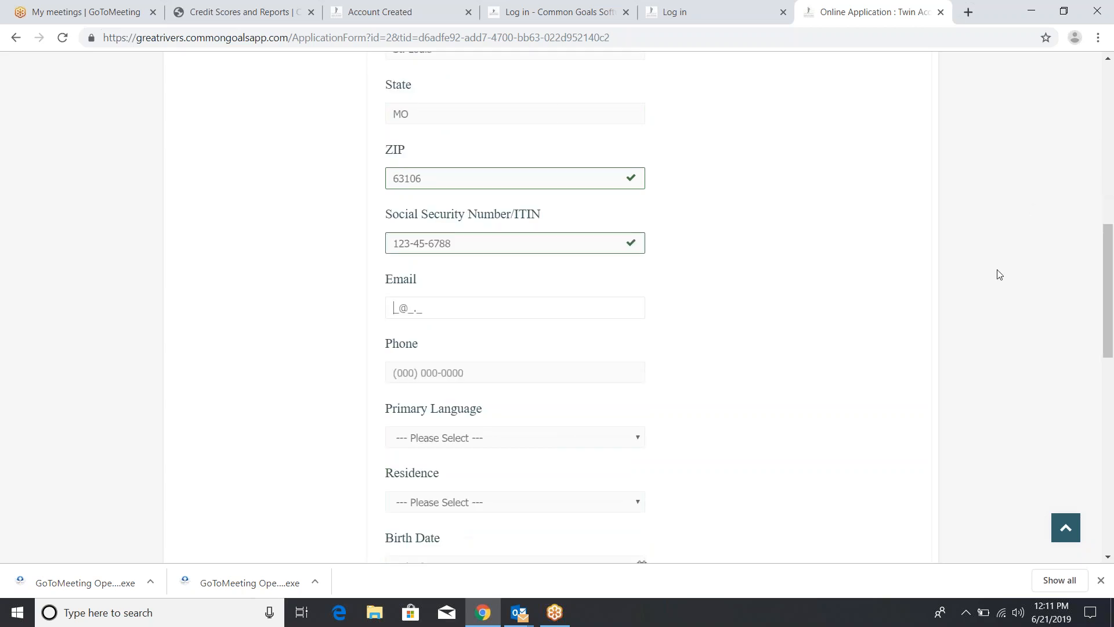
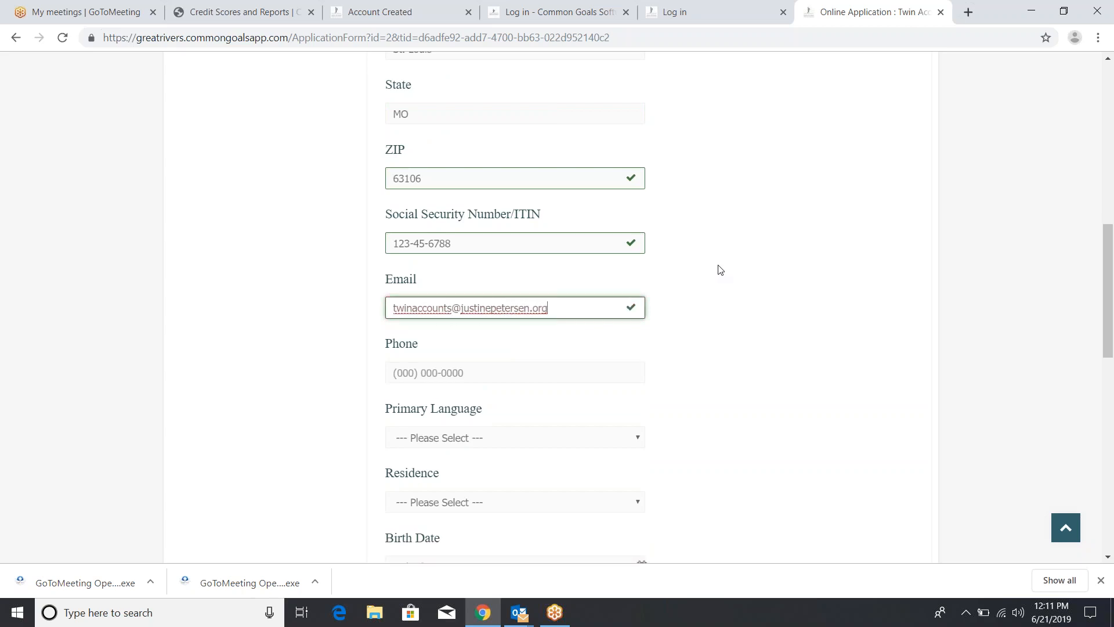
pyautogui.press('Tab')
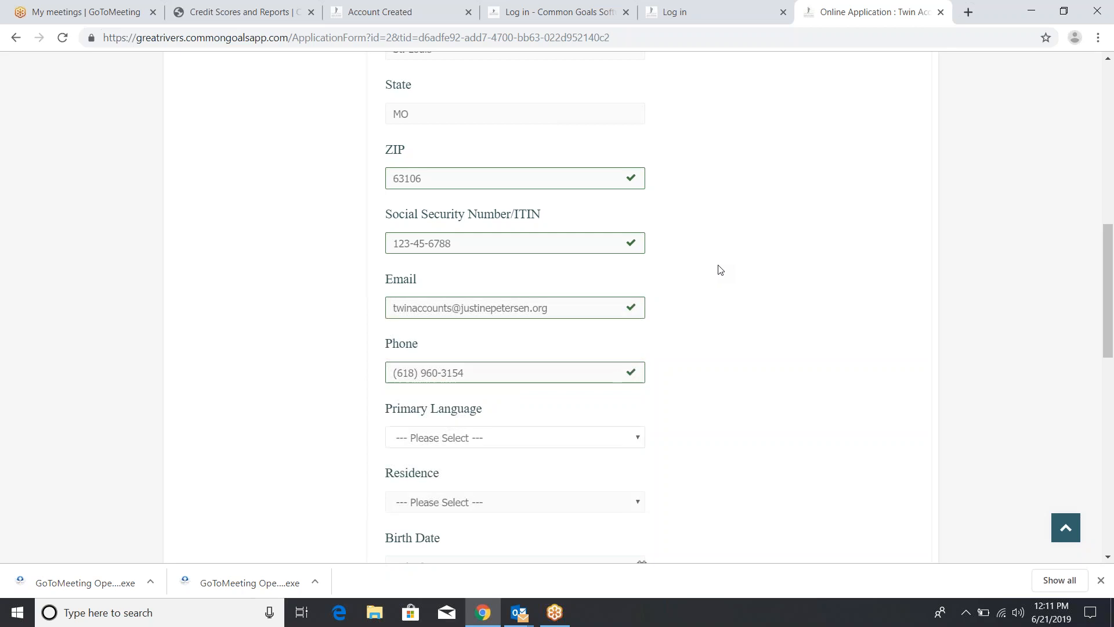
pyautogui.click(619, 444)
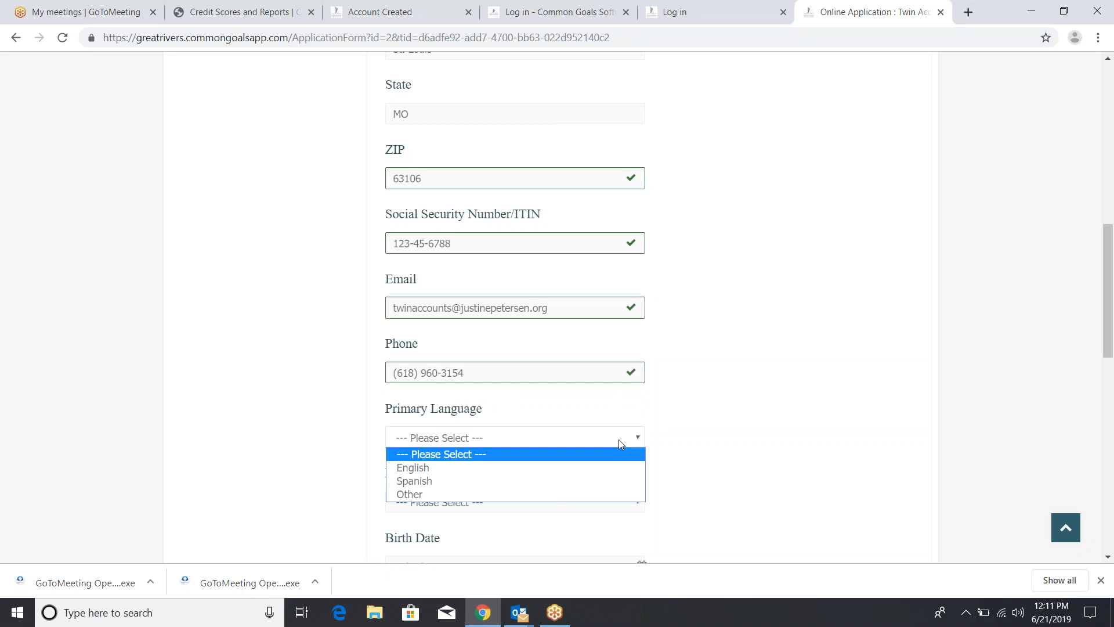
pyautogui.click(604, 467)
pyautogui.scroll(-1, 723, 452)
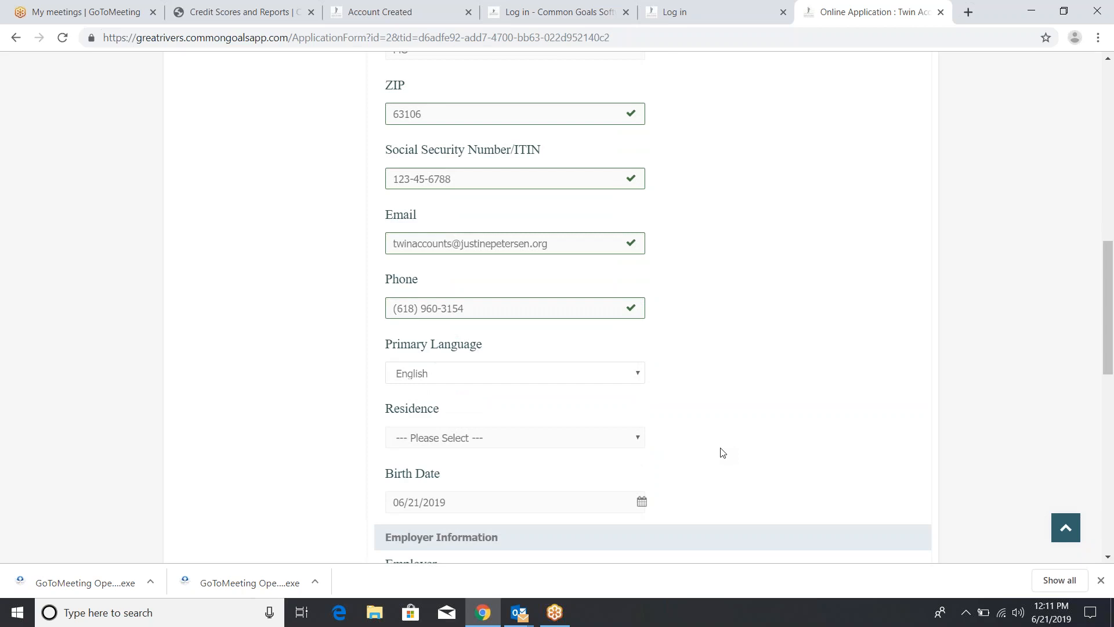
pyautogui.rightClick(627, 436)
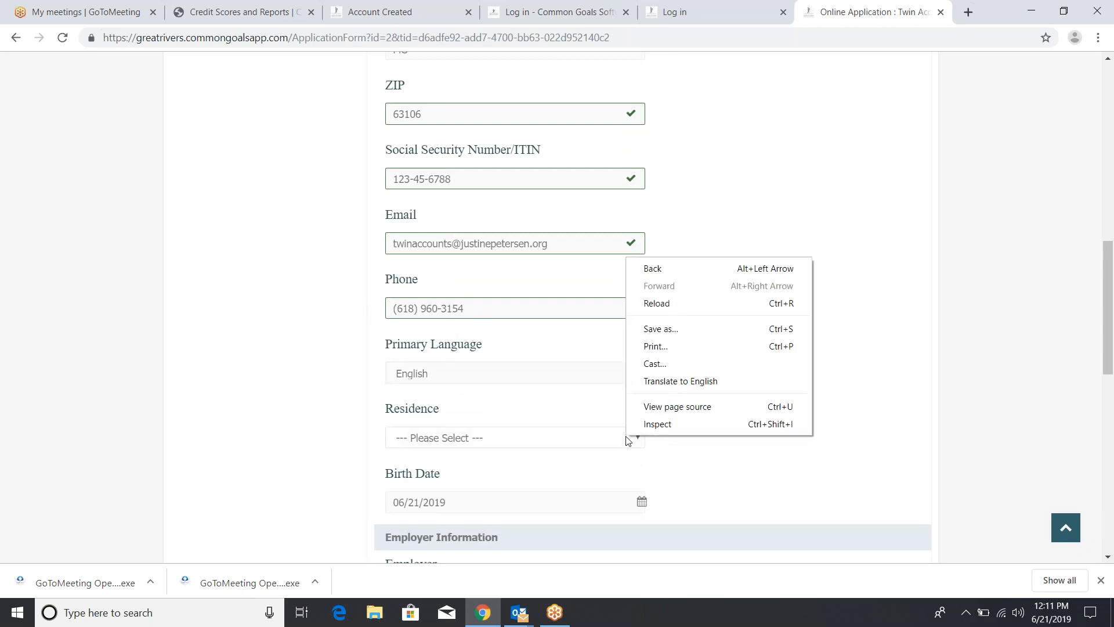
pyautogui.click(585, 433)
pyautogui.click(540, 490)
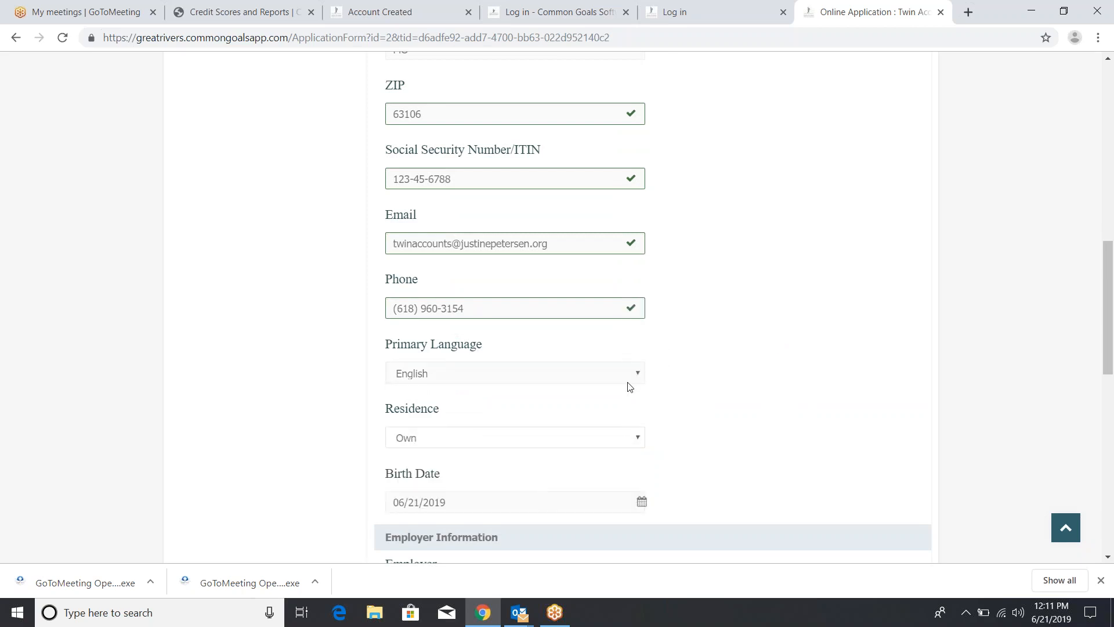
pyautogui.scroll(-2, 628, 386)
pyautogui.scroll(-2, 629, 386)
pyautogui.click(596, 340)
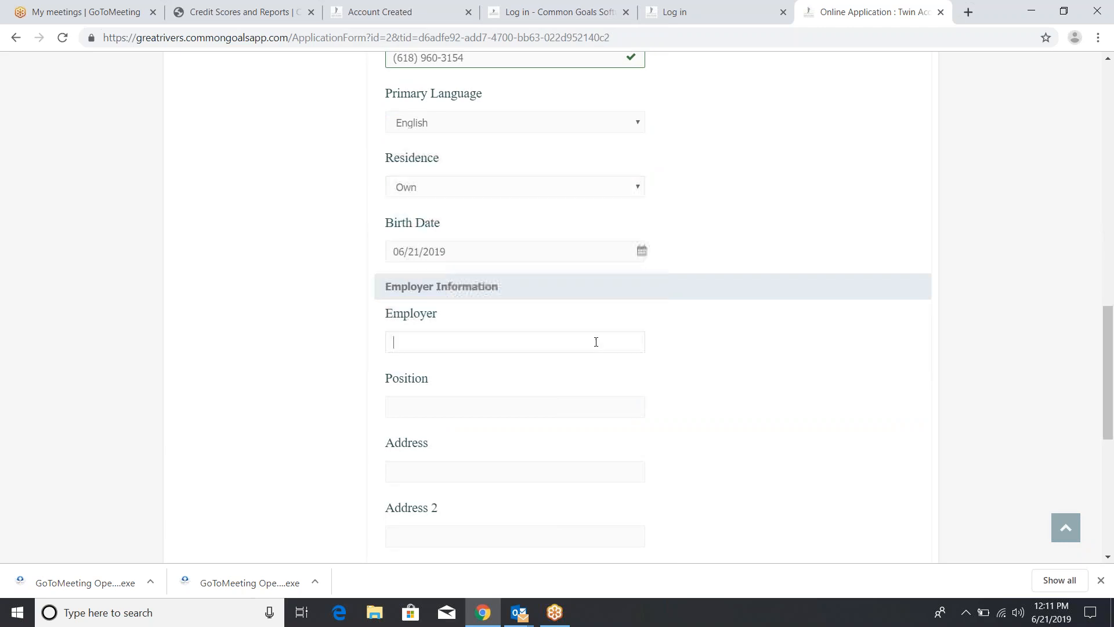
pyautogui.scroll(-1, 596, 342)
pyautogui.scroll(-6, 596, 342)
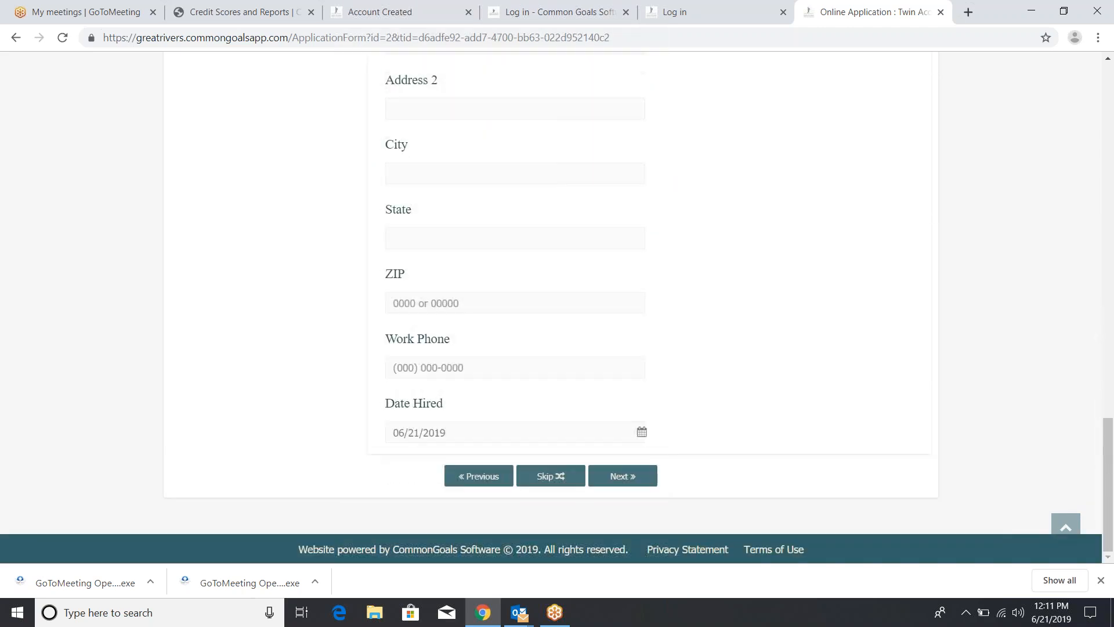
pyautogui.scroll(6, 596, 342)
pyautogui.scroll(-5, 650, 307)
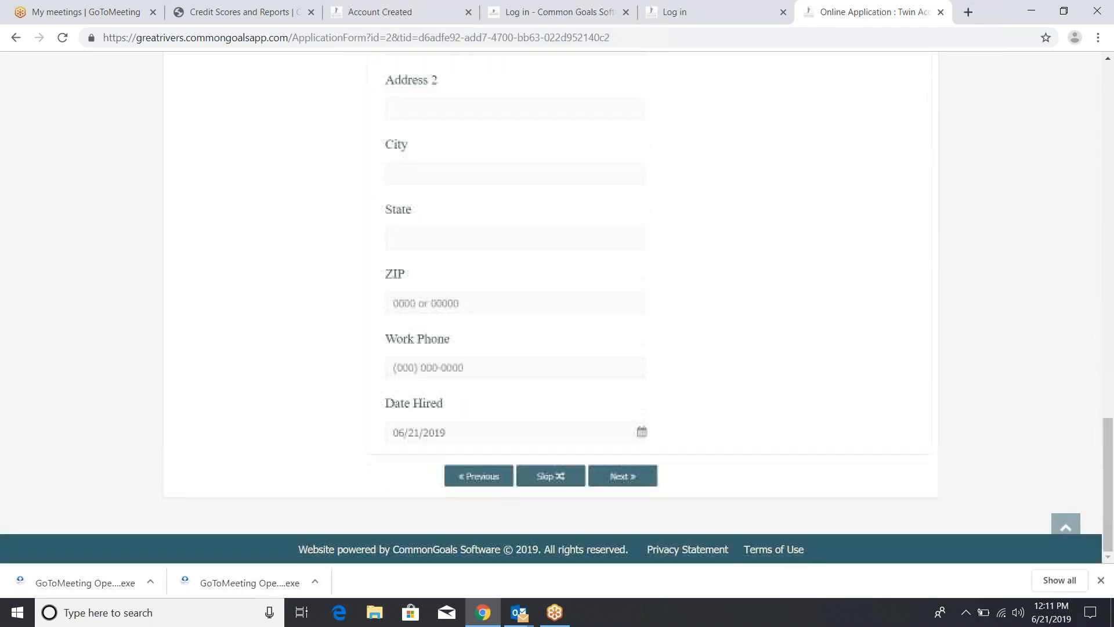
pyautogui.scroll(1, 633, 506)
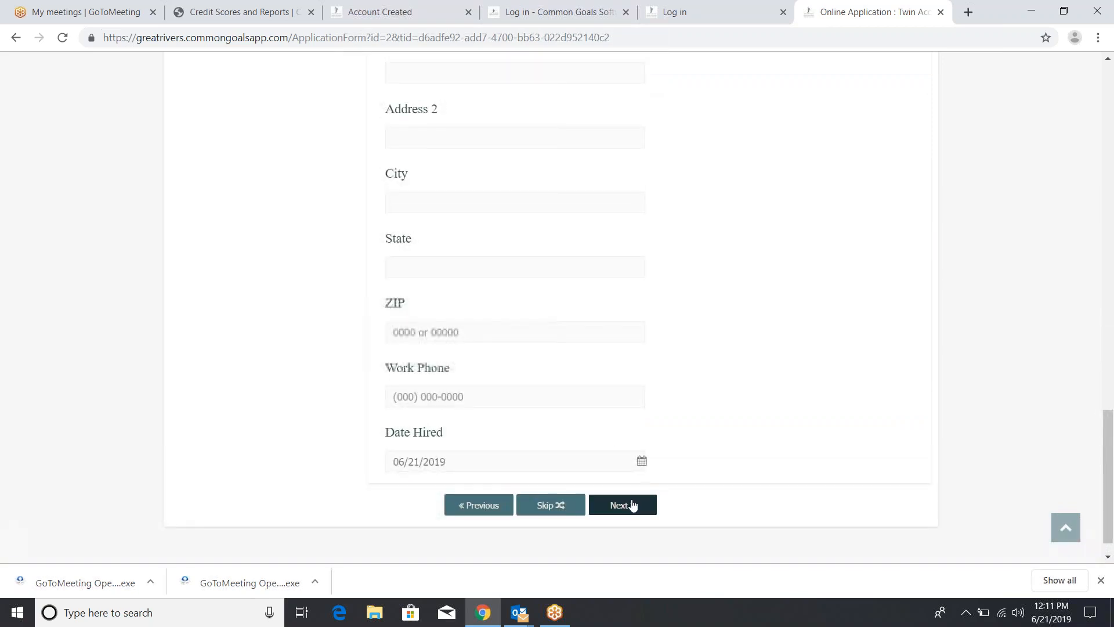
# Save the application details and enter the applicant client's full name on the Financial Coach step
pyautogui.click(634, 506)
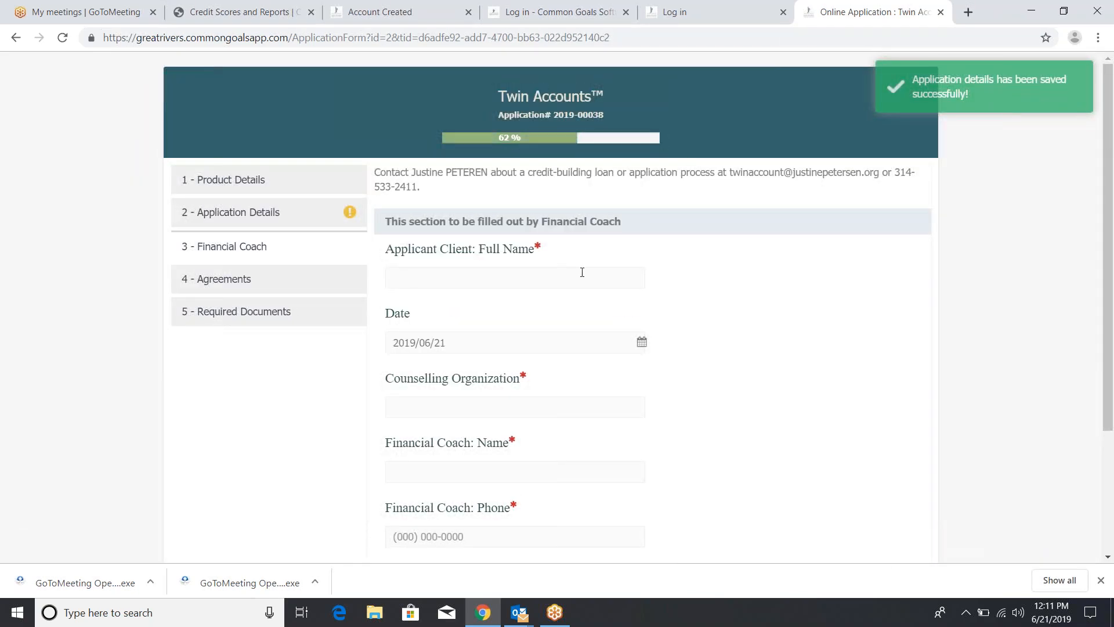
pyautogui.scroll(-2, 643, 353)
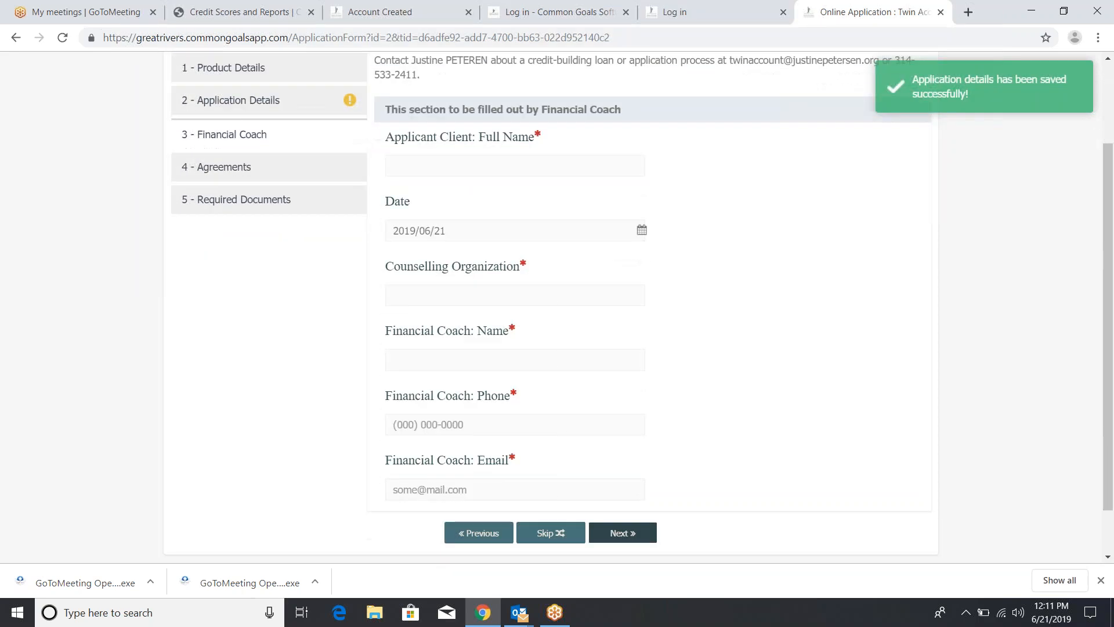
pyautogui.click(586, 204)
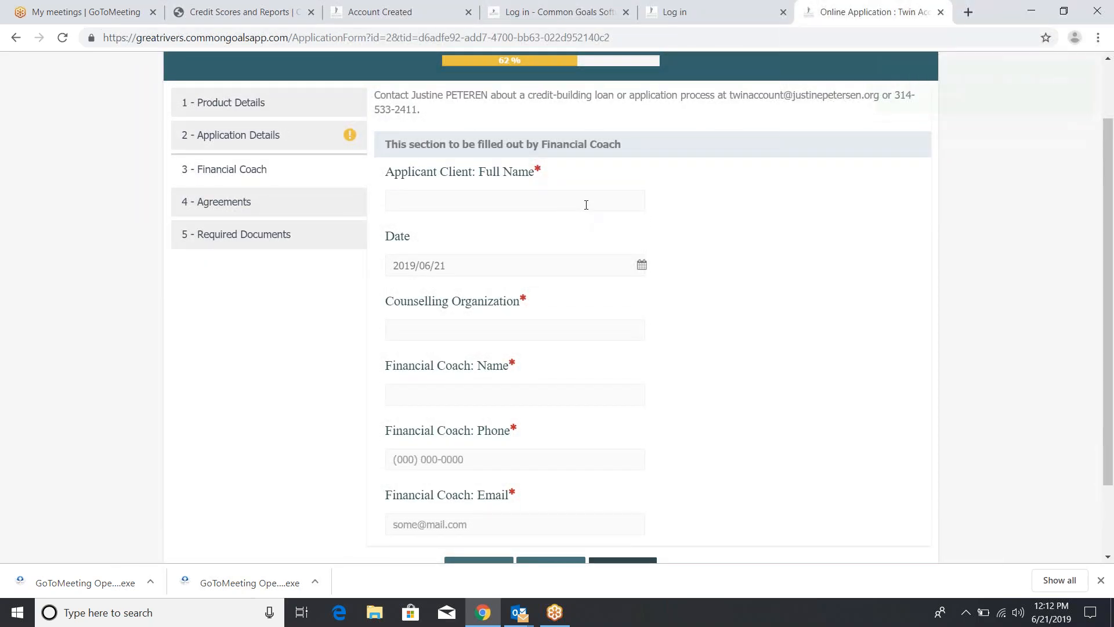
pyautogui.write('Client Test')
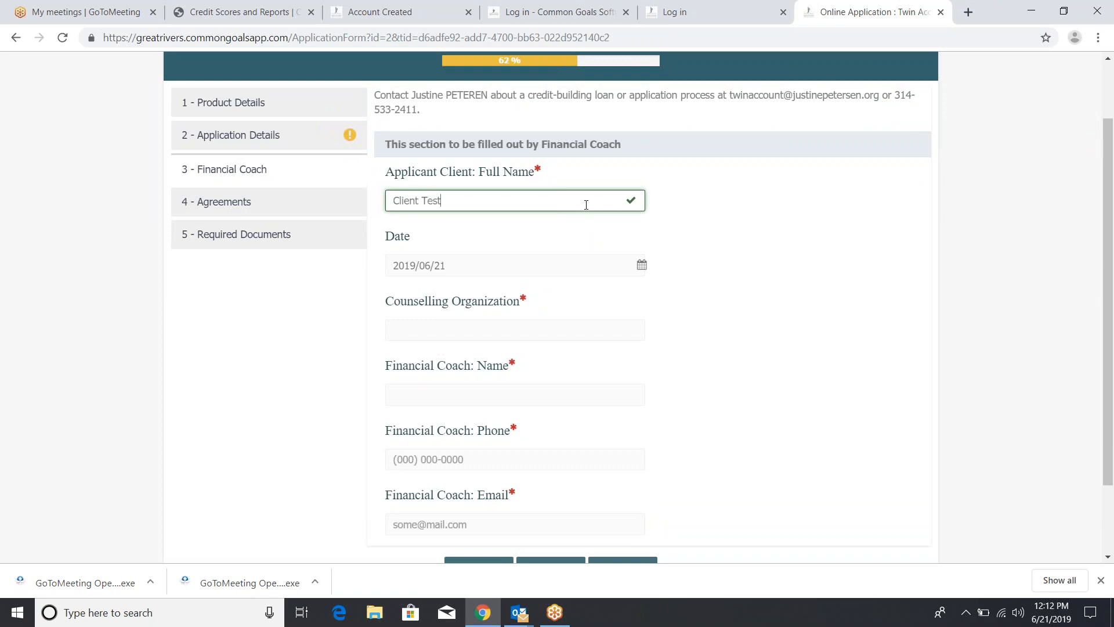
# Keep the 2019/06/21 date and fill in the counselling organization
pyautogui.press('Tab')
pyautogui.press('Tab')
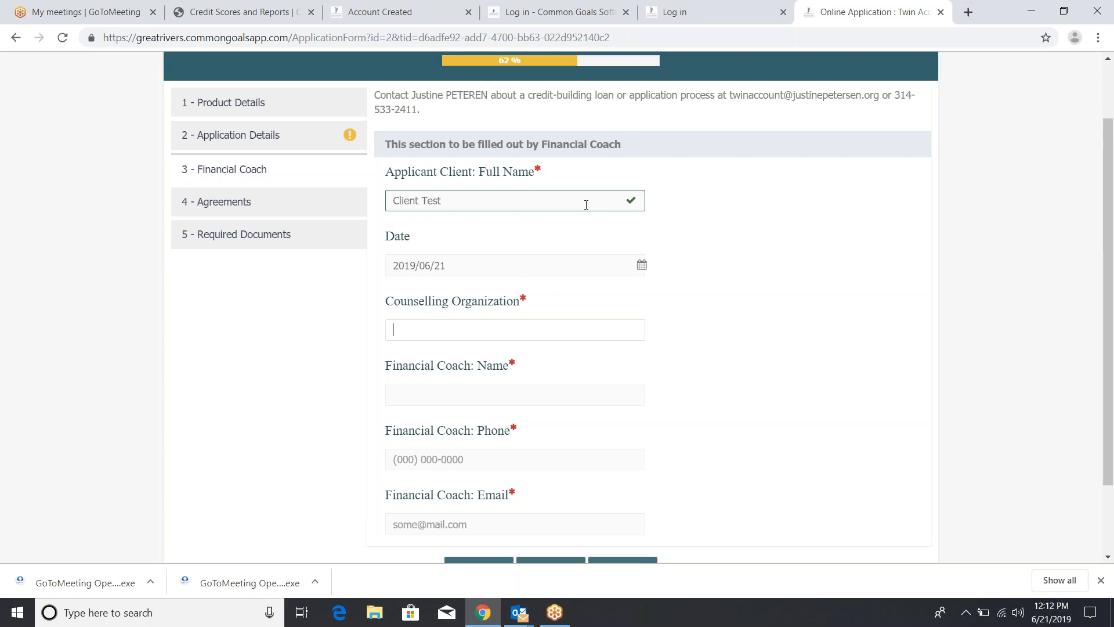
pyautogui.press('Tab')
pyautogui.write('justine petersen')
pyautogui.press('Tab')
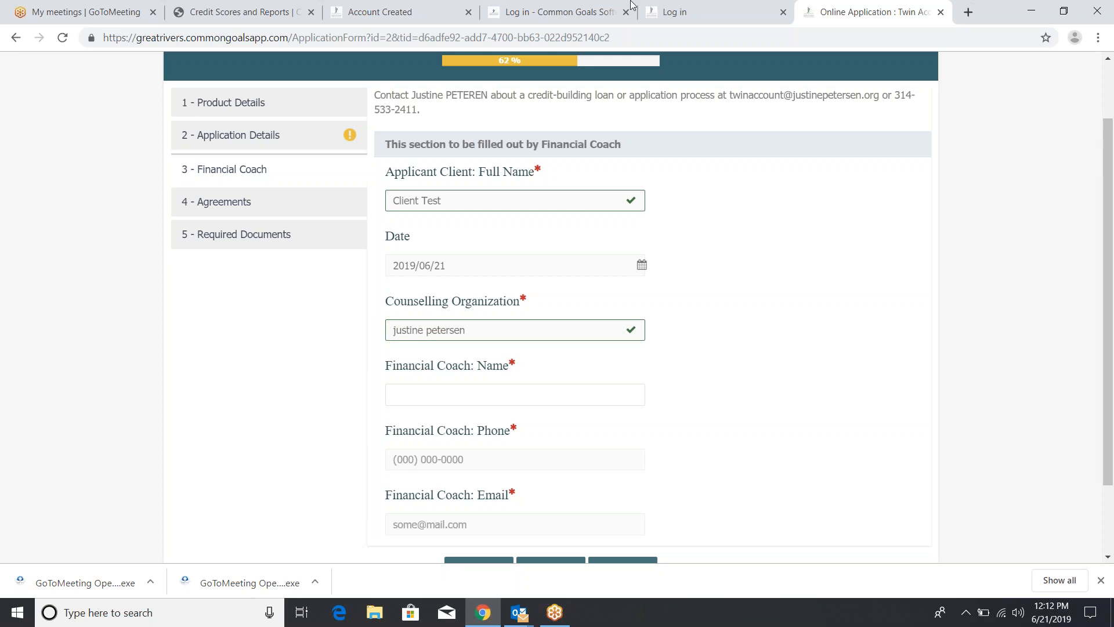
pyautogui.click(666, 25)
# Enter the financial coach's name, fixing typos, then the coach's phone number and e-mail address
pyautogui.click(605, 401)
pyautogui.write('v')
pyautogui.press('BackSpace')
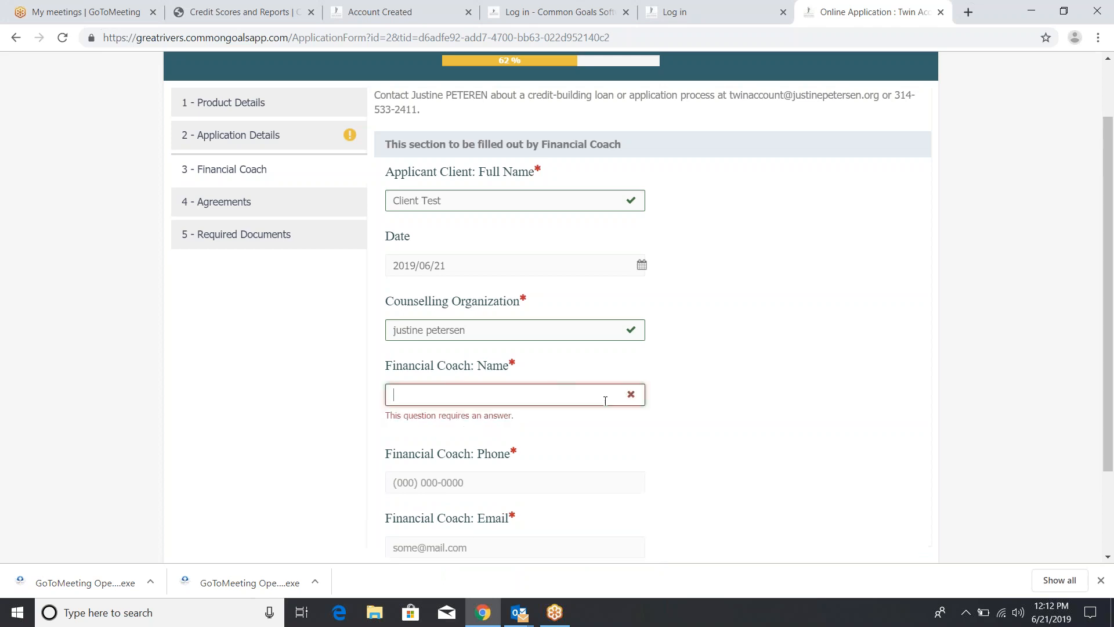
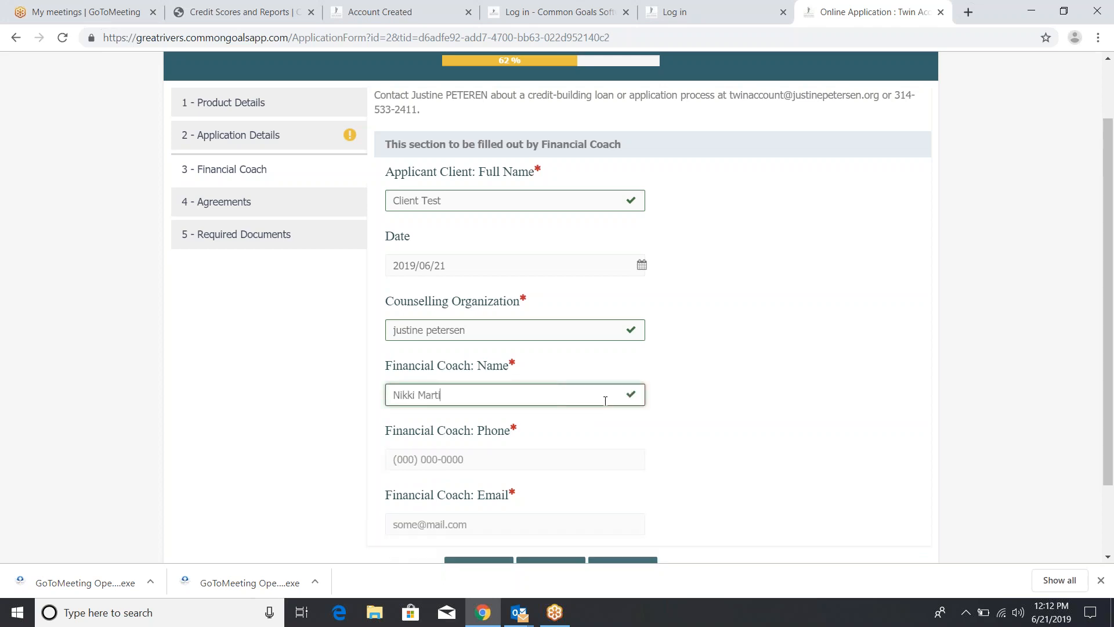
pyautogui.write('Coach Coach')
pyautogui.press('Tab')
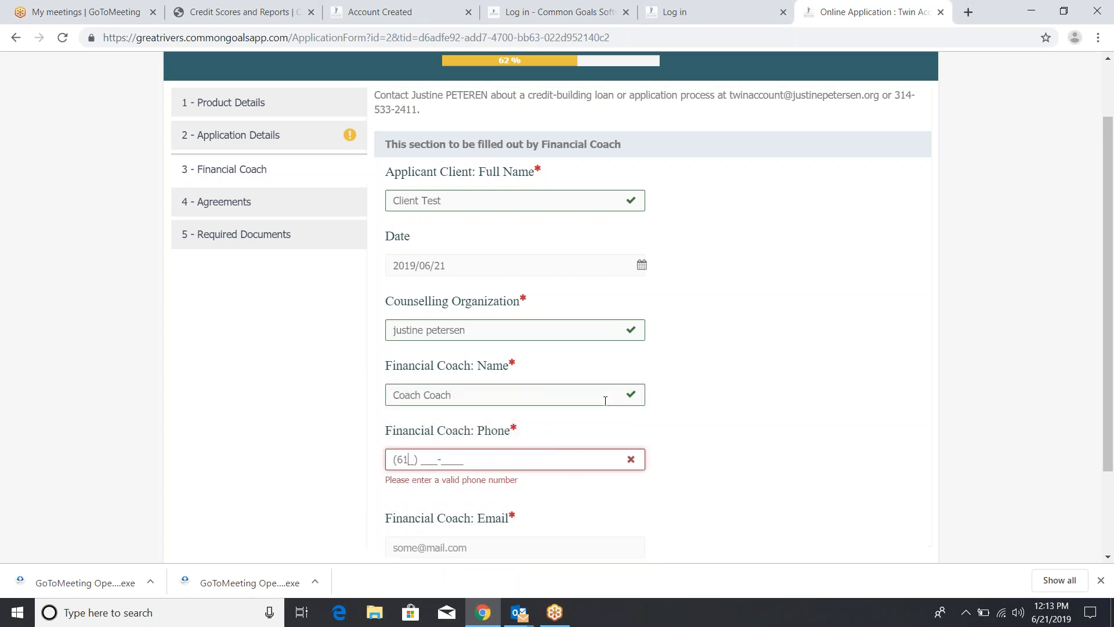
pyautogui.press('Tab')
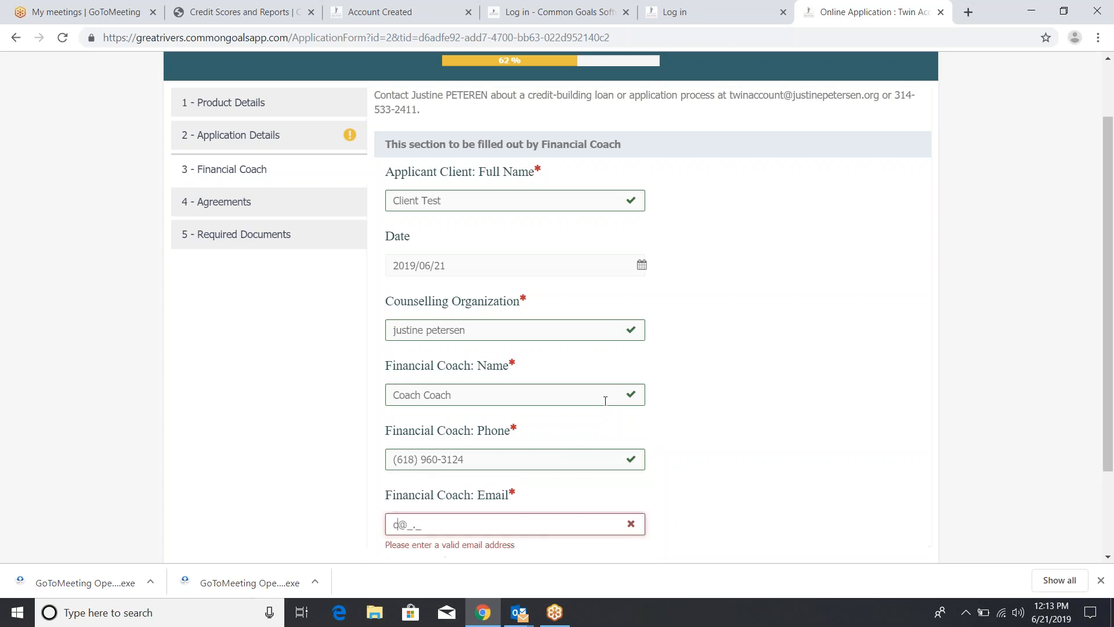
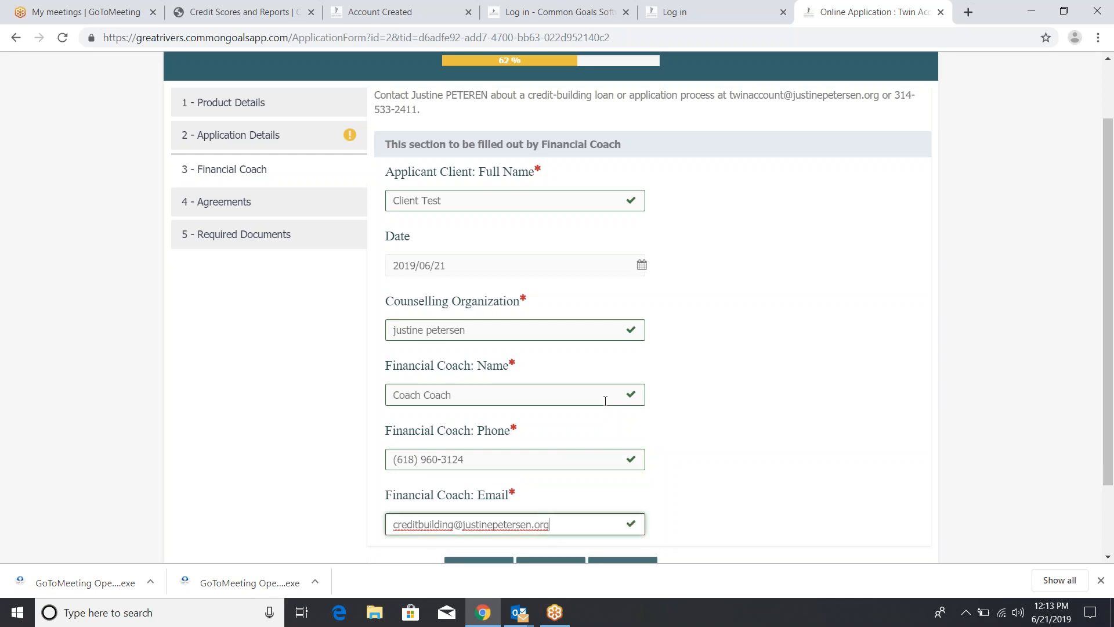
pyautogui.scroll(-2, 853, 495)
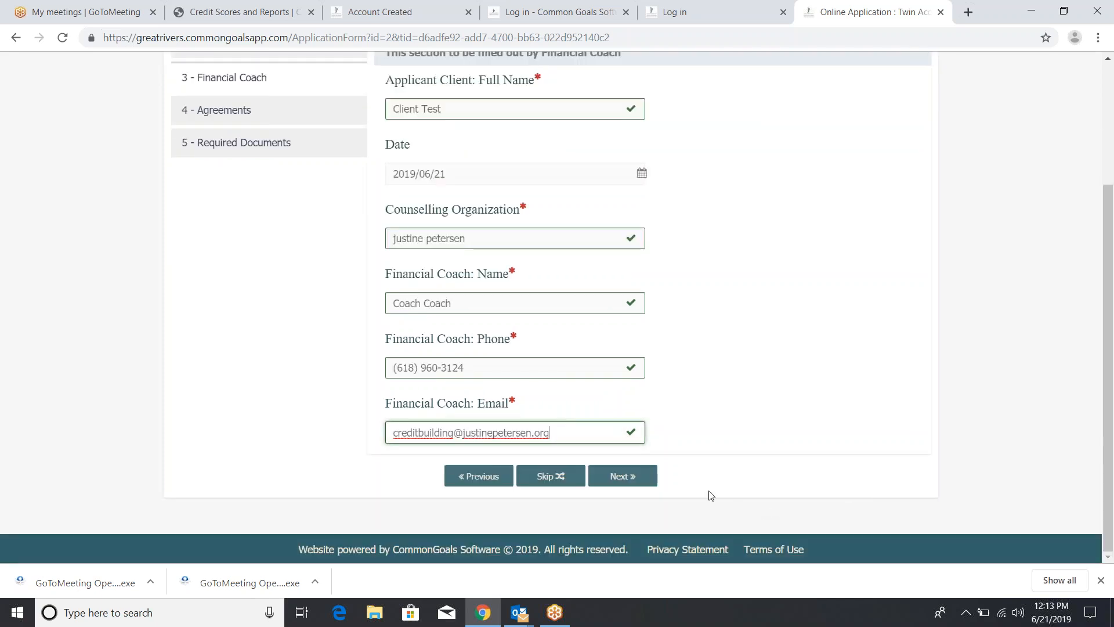
# Save the coach details and tick all program checklist items, including $12 fee, $27 payments and $300 savings
pyautogui.click(631, 485)
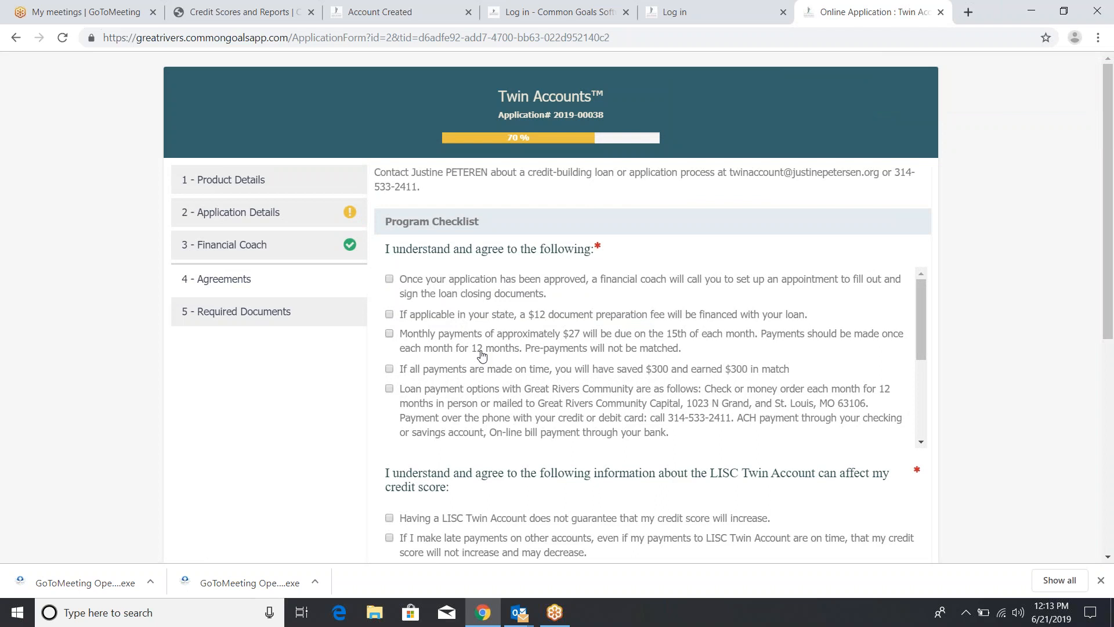
pyautogui.click(389, 279)
pyautogui.click(389, 314)
pyautogui.click(389, 334)
pyautogui.click(389, 369)
pyautogui.scroll(-3, 392, 396)
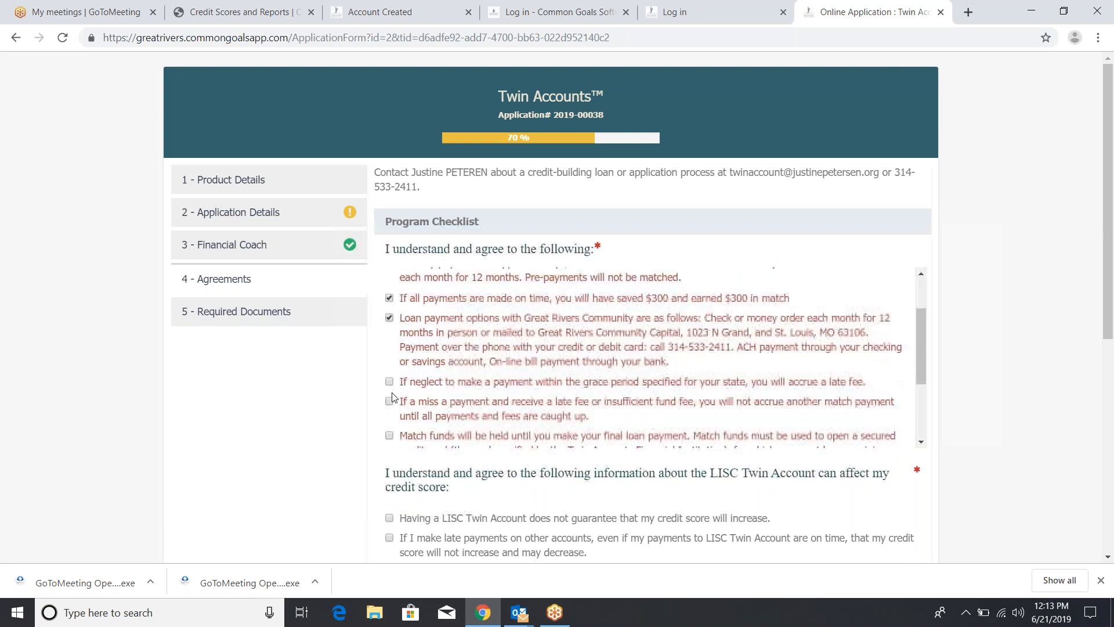
pyautogui.click(389, 311)
pyautogui.click(389, 331)
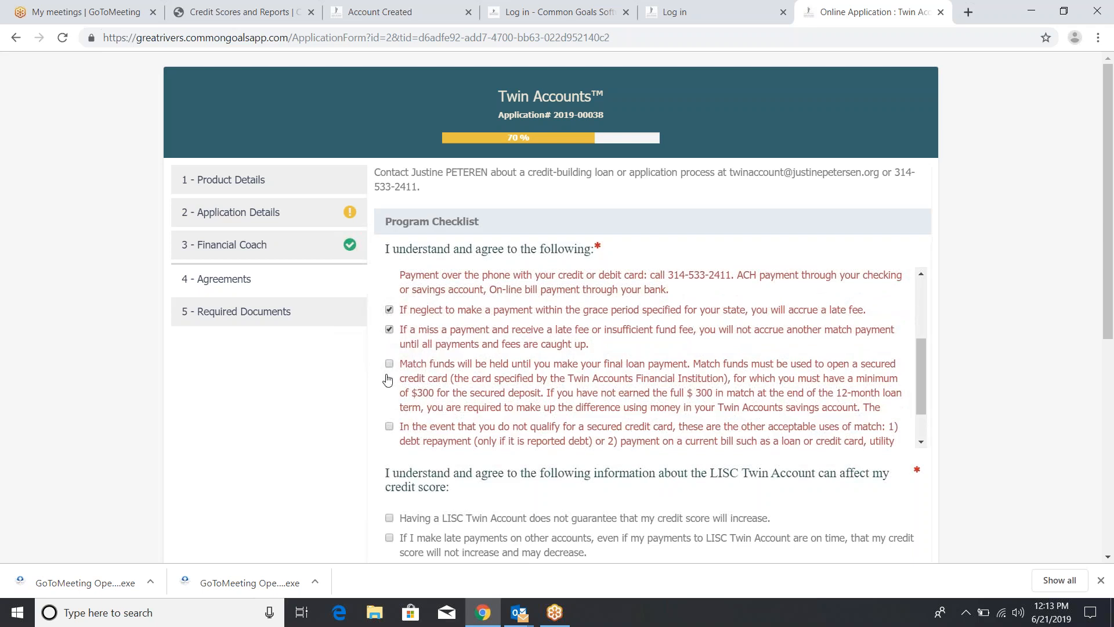
pyautogui.click(389, 366)
pyautogui.click(389, 426)
# Acknowledge all five credit-score statements, from 'score not guaranteed' to good credit habits
pyautogui.scroll(-1, 391, 431)
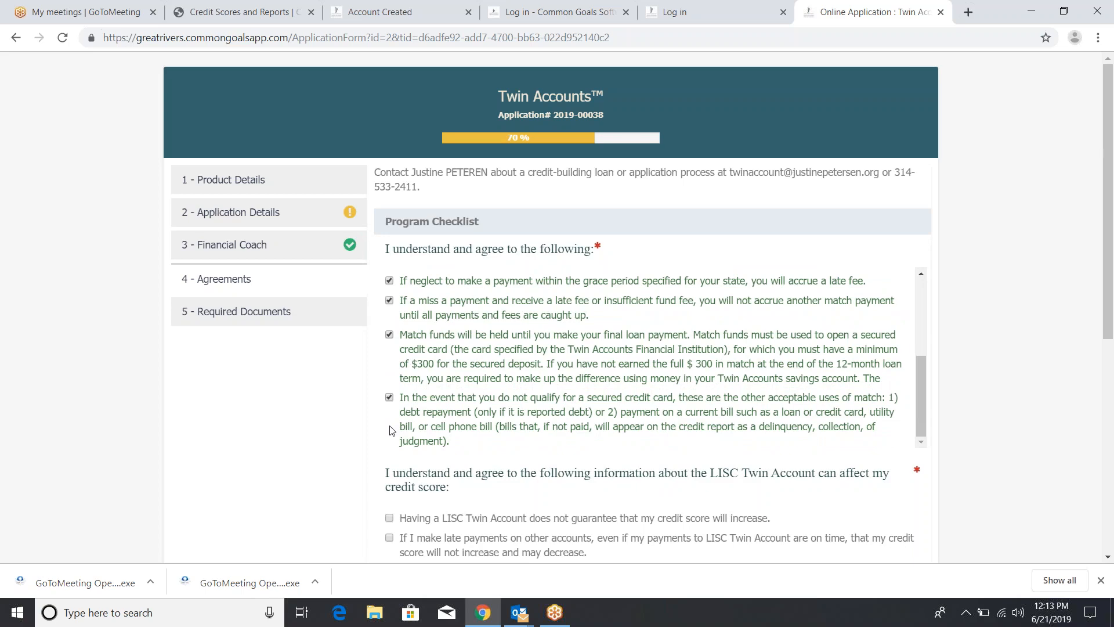
pyautogui.scroll(-3, 392, 431)
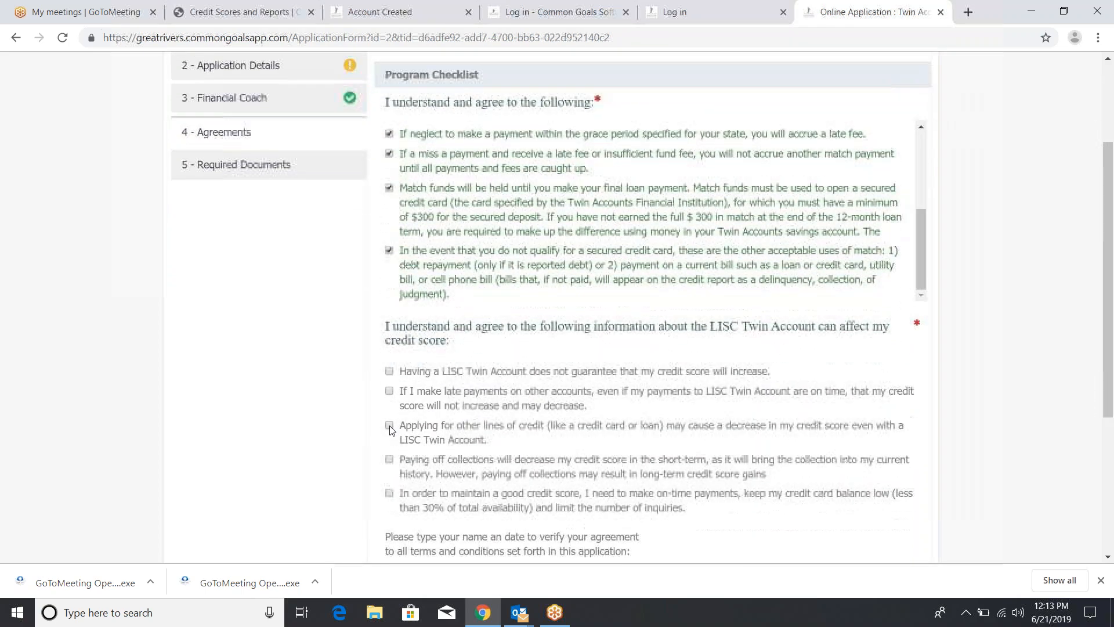
pyautogui.scroll(-1, 390, 429)
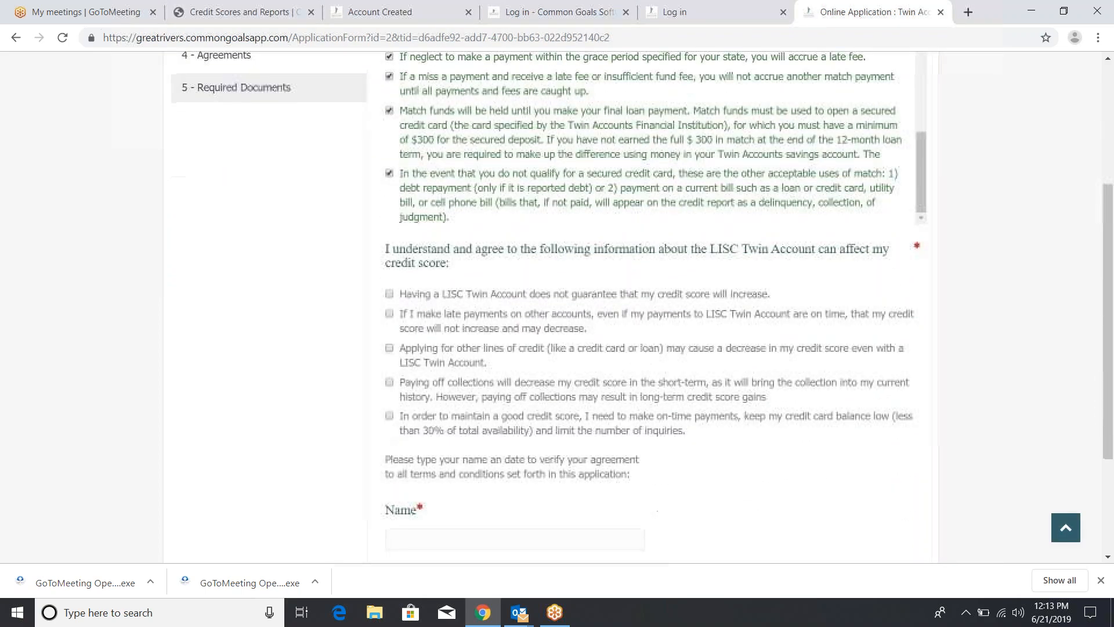
pyautogui.click(390, 295)
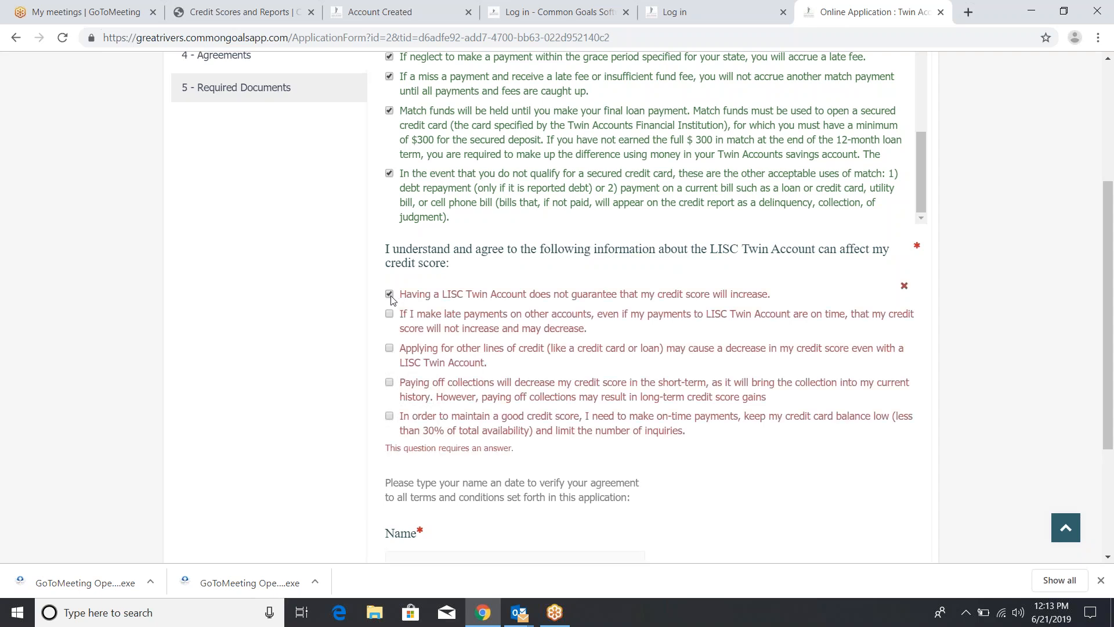
pyautogui.click(389, 314)
pyautogui.click(389, 348)
pyautogui.click(388, 382)
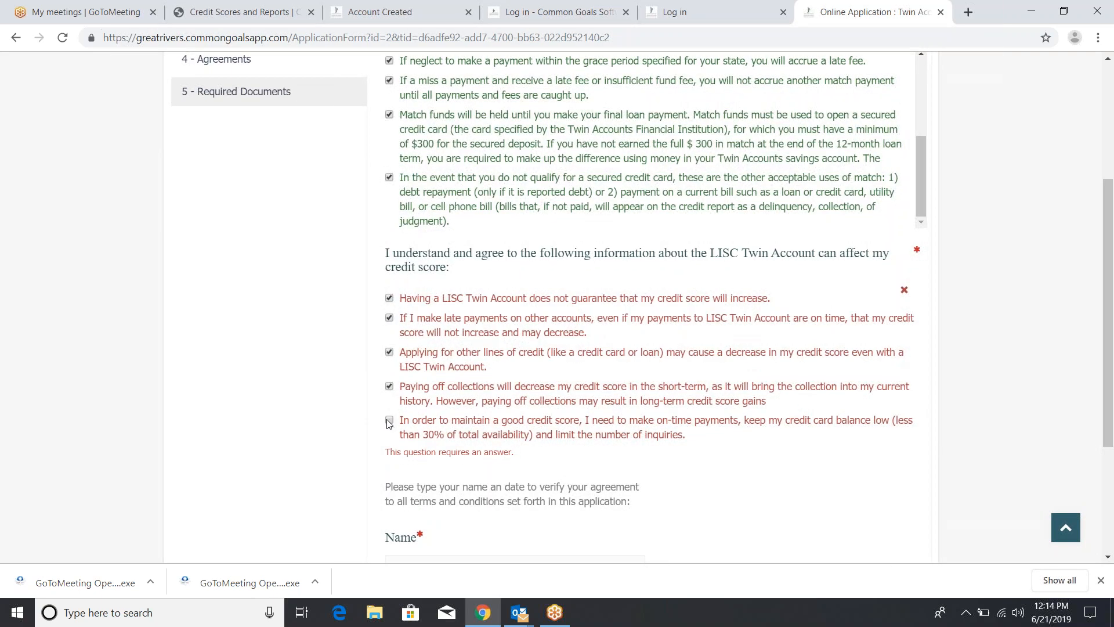
pyautogui.click(389, 422)
# Enter the client's name as the signer on the Agreements step
pyautogui.scroll(-2, 389, 424)
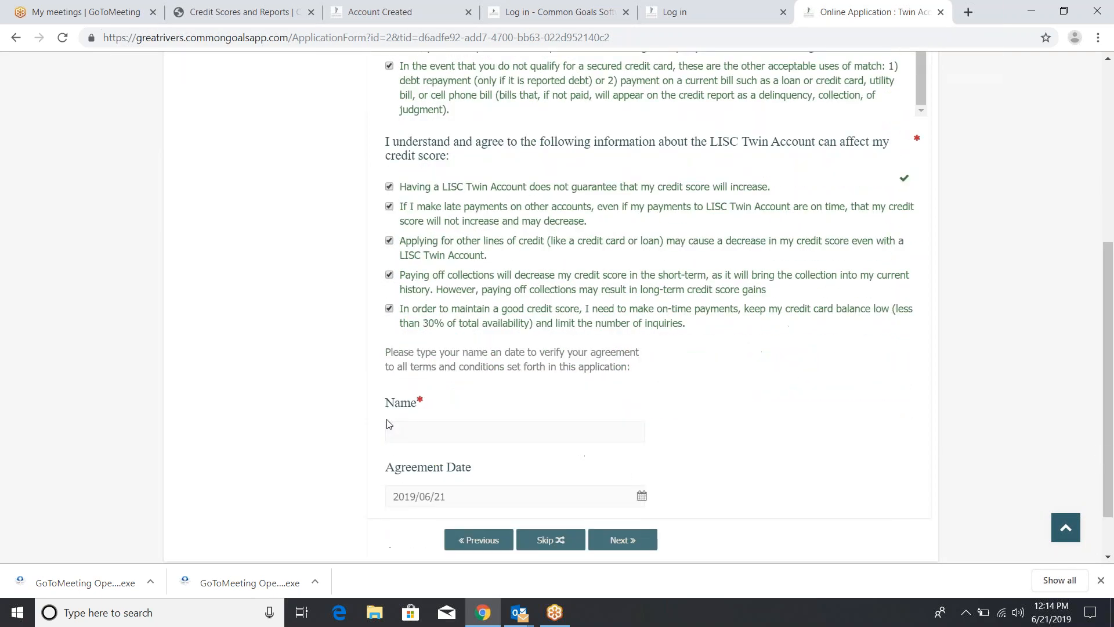
pyautogui.click(403, 431)
pyautogui.write('Cl')
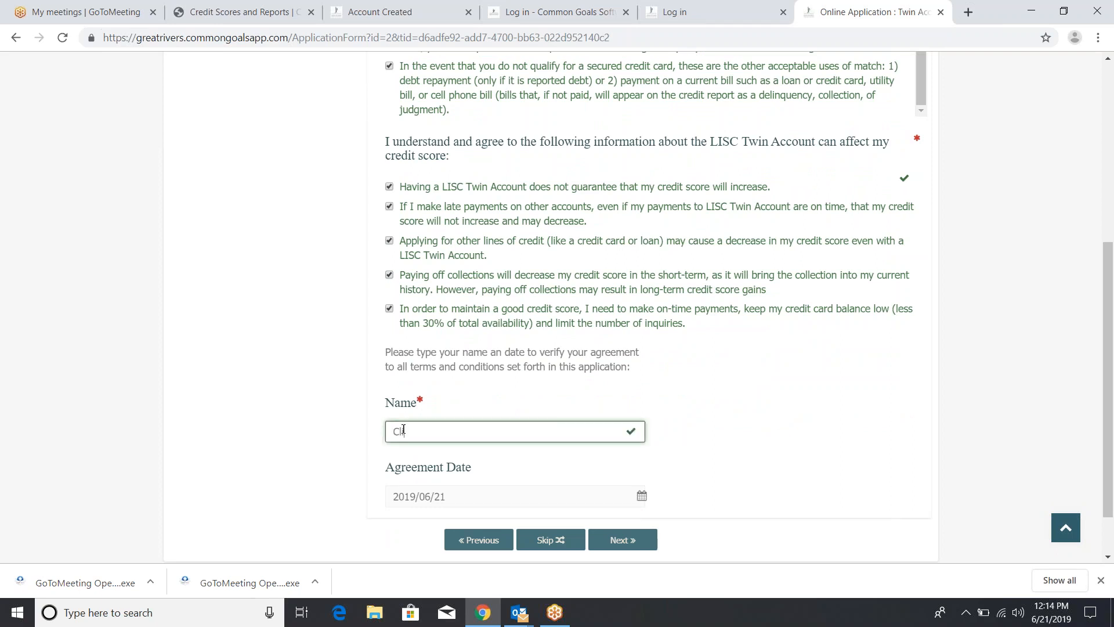
pyautogui.write('ient Testing')
pyautogui.press('Tab')
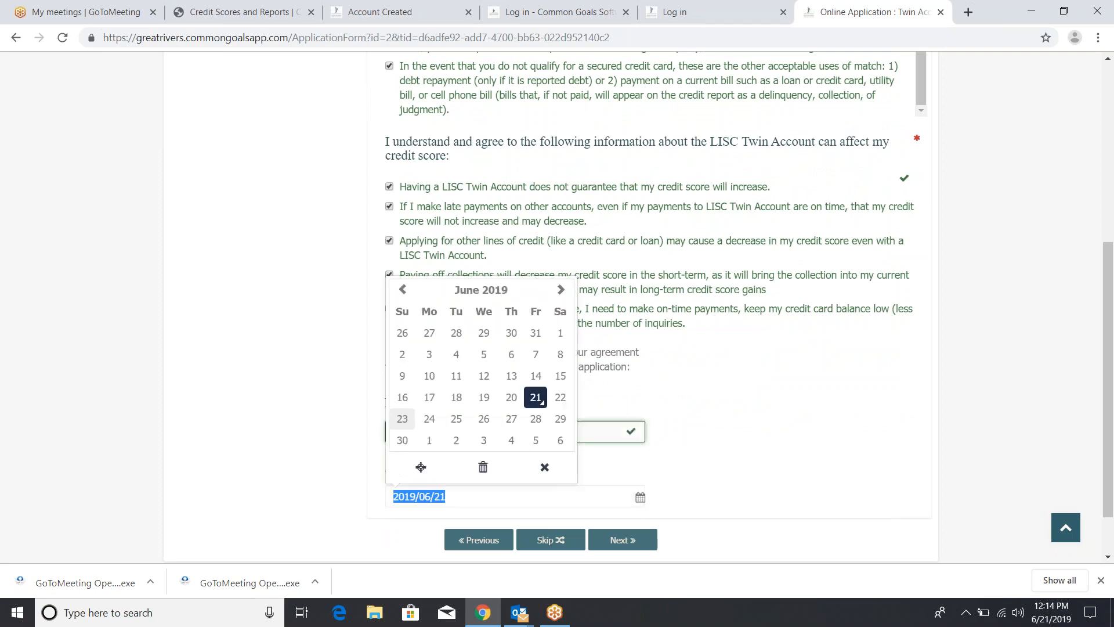
# Save the agreements, submit the Twin Accounts application, and dismiss the Good Job confirmation
pyautogui.click(622, 542)
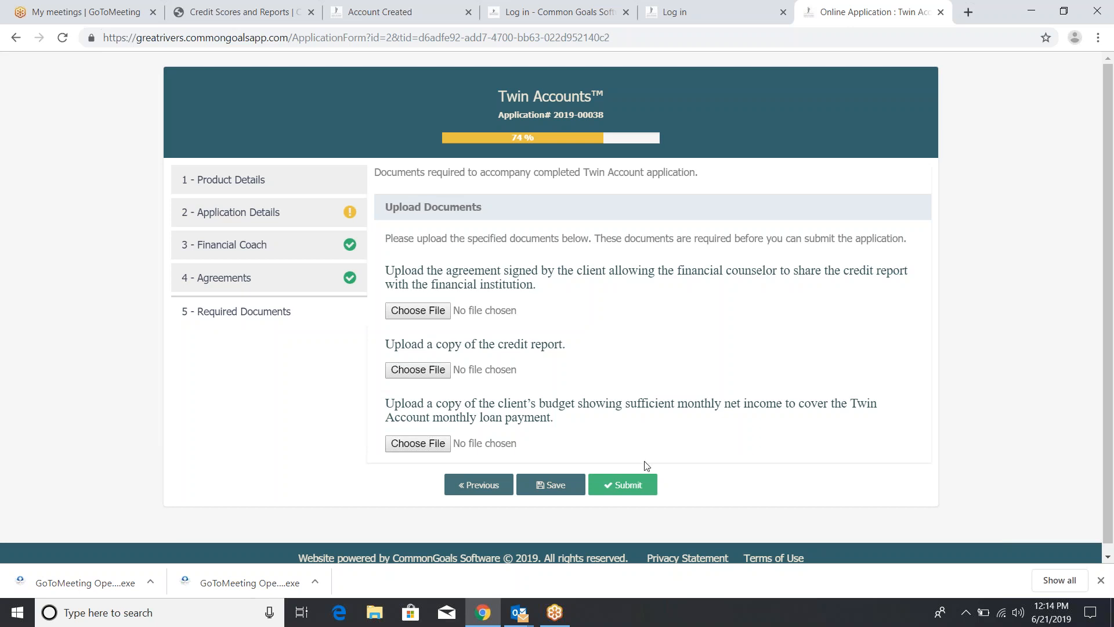
pyautogui.click(638, 492)
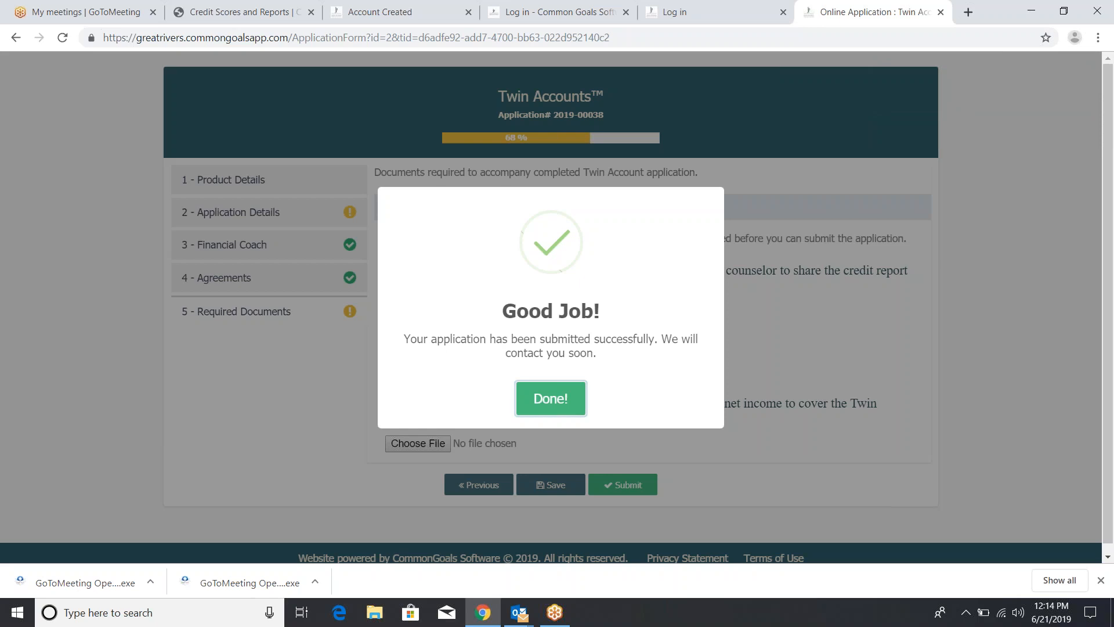
pyautogui.click(577, 408)
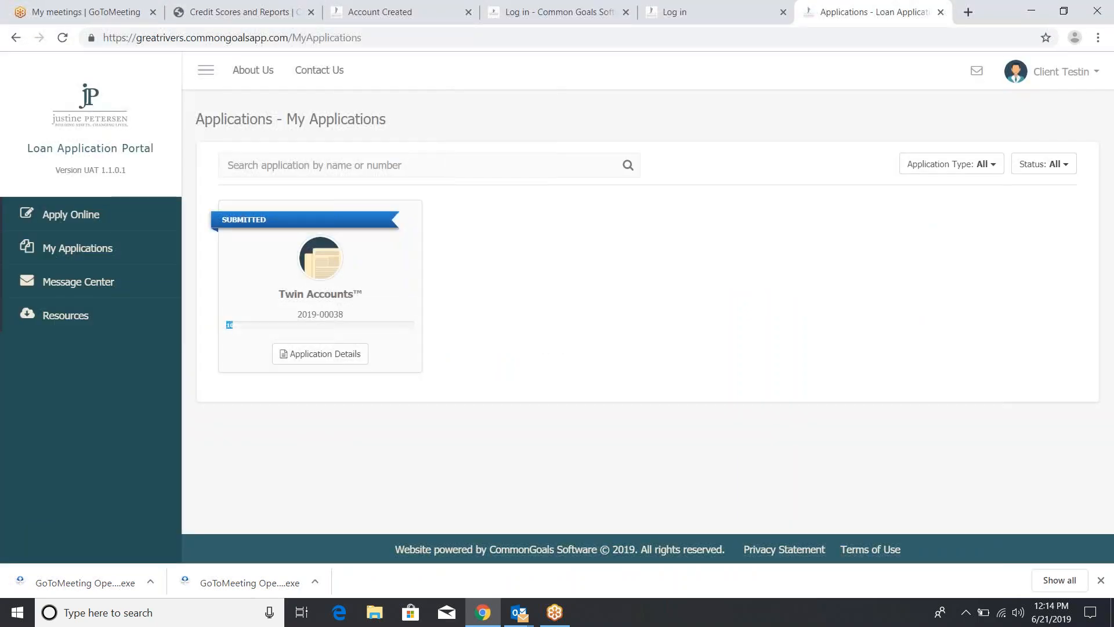
# Close the application tab and enter the credit building account's username, correcting a mistyped entry
pyautogui.click(941, 12)
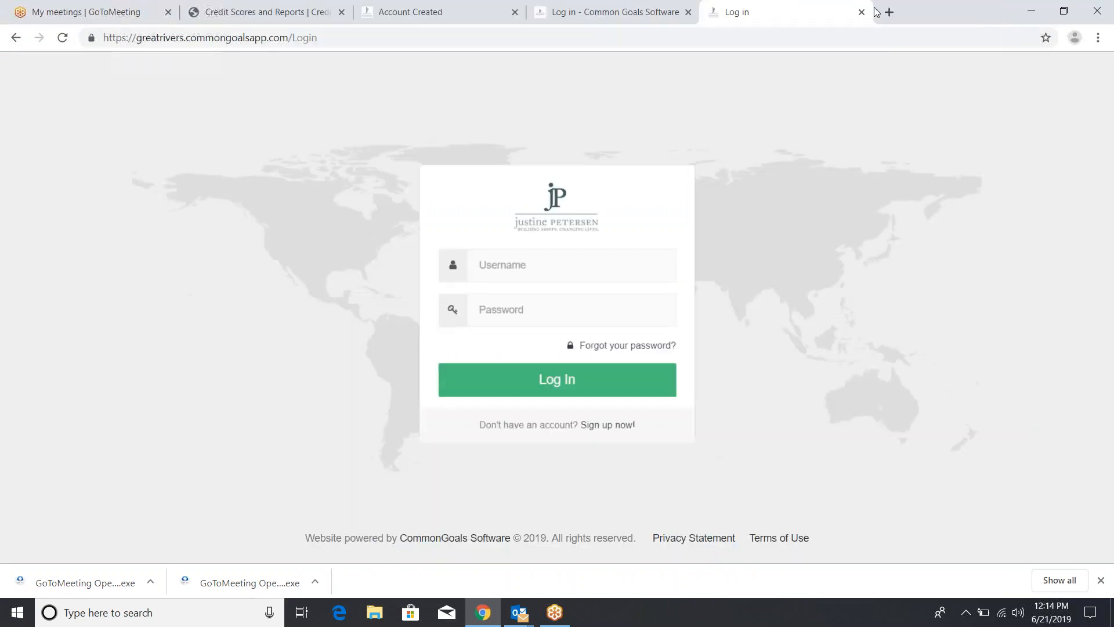
pyautogui.click(576, 251)
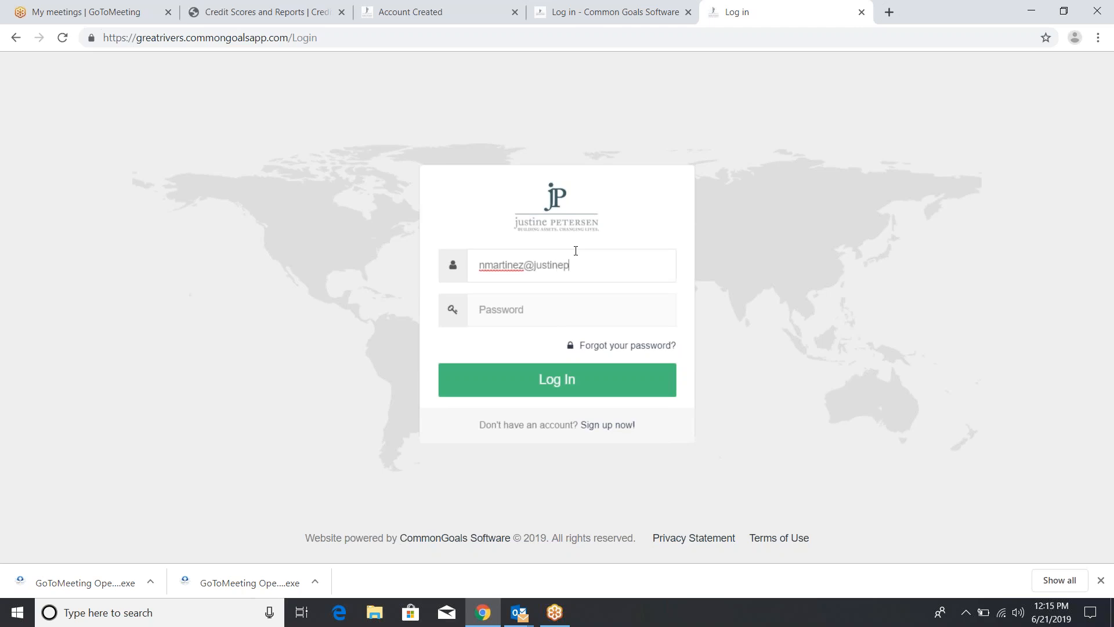
pyautogui.moveTo(591, 259); pyautogui.dragTo(468, 263)
pyautogui.press('Tab')
# Enter the password, sign in, and open the Apply Online list under My Applications
pyautogui.write('***')
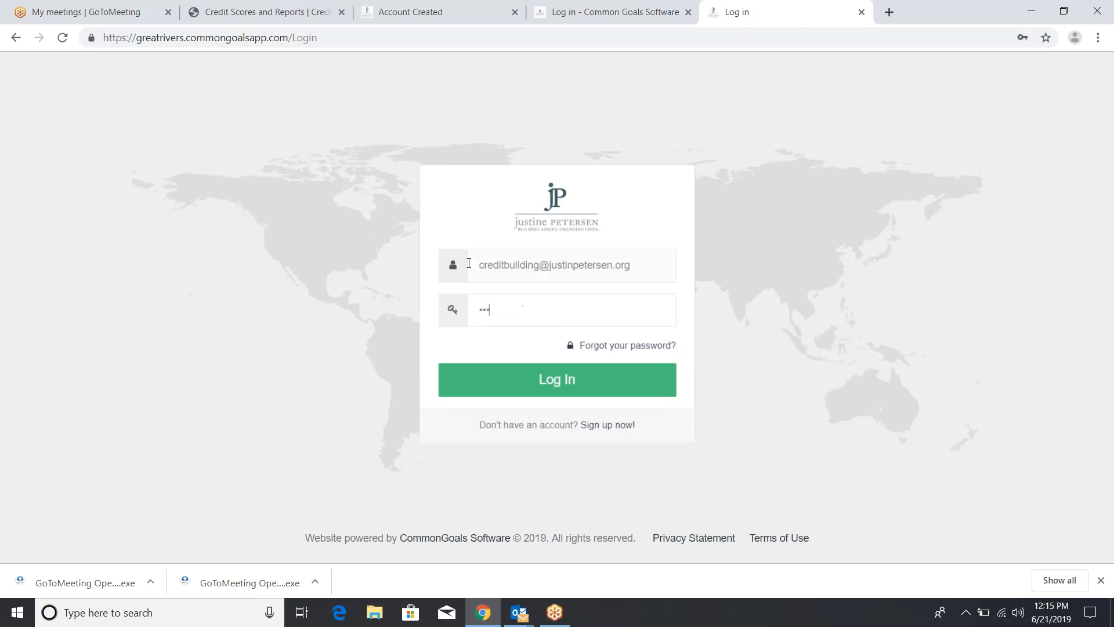
pyautogui.press('Return')
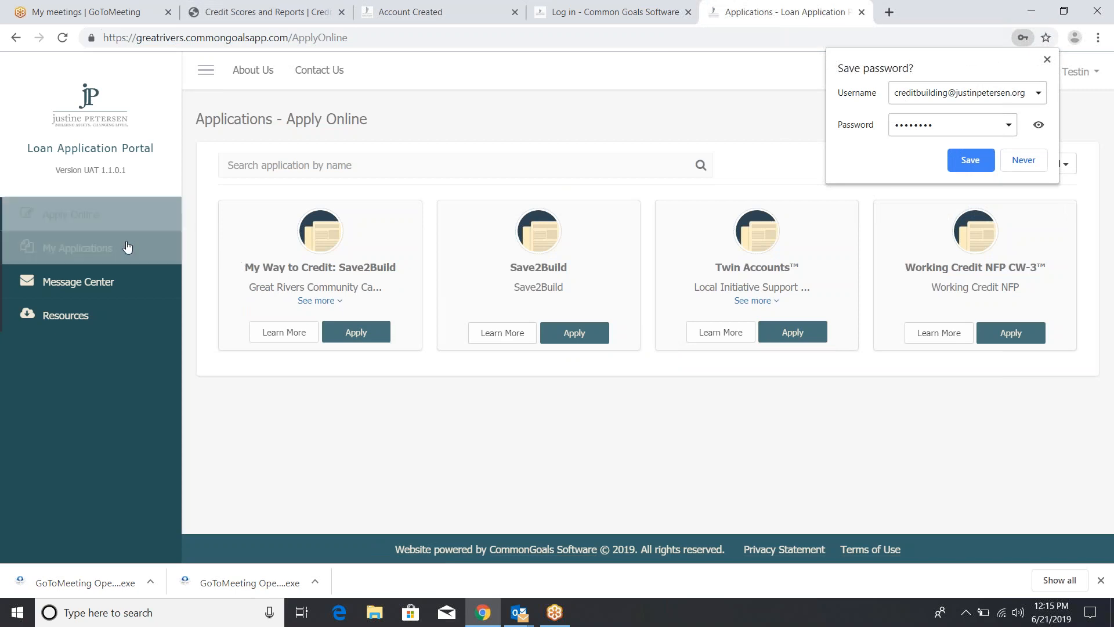
pyautogui.click(127, 248)
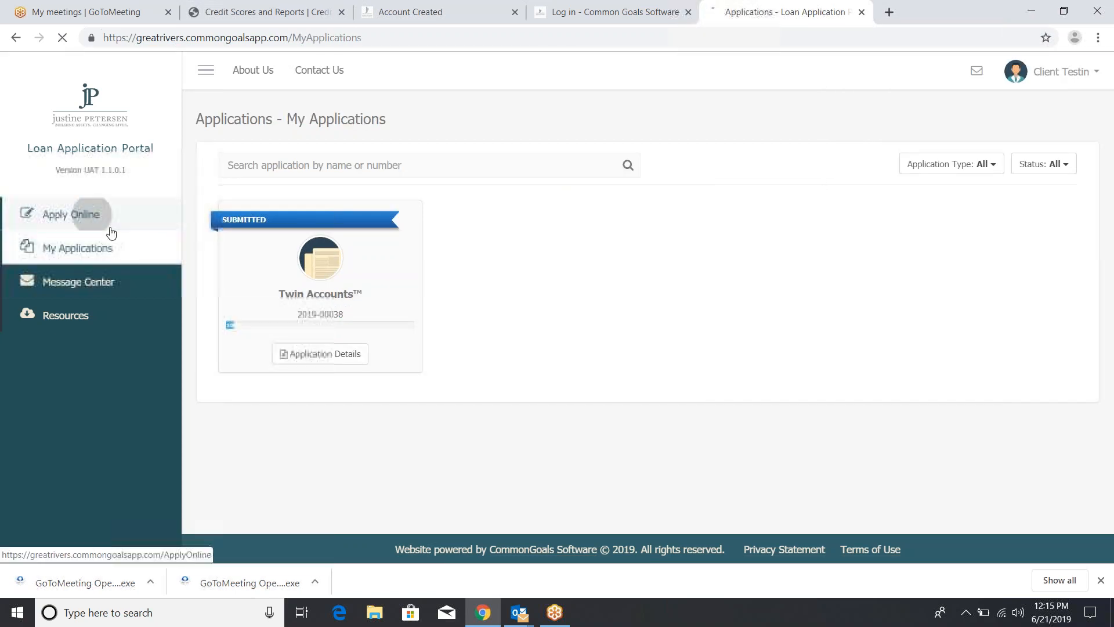
pyautogui.click(110, 231)
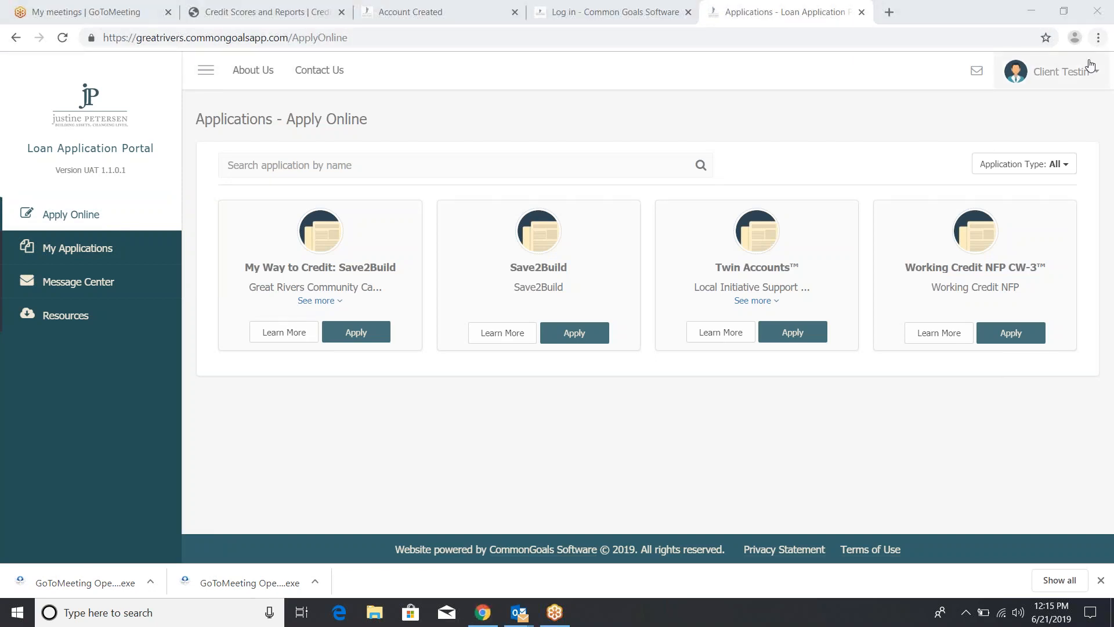
# Log out of the portal from the profile menu
pyautogui.click(1084, 78)
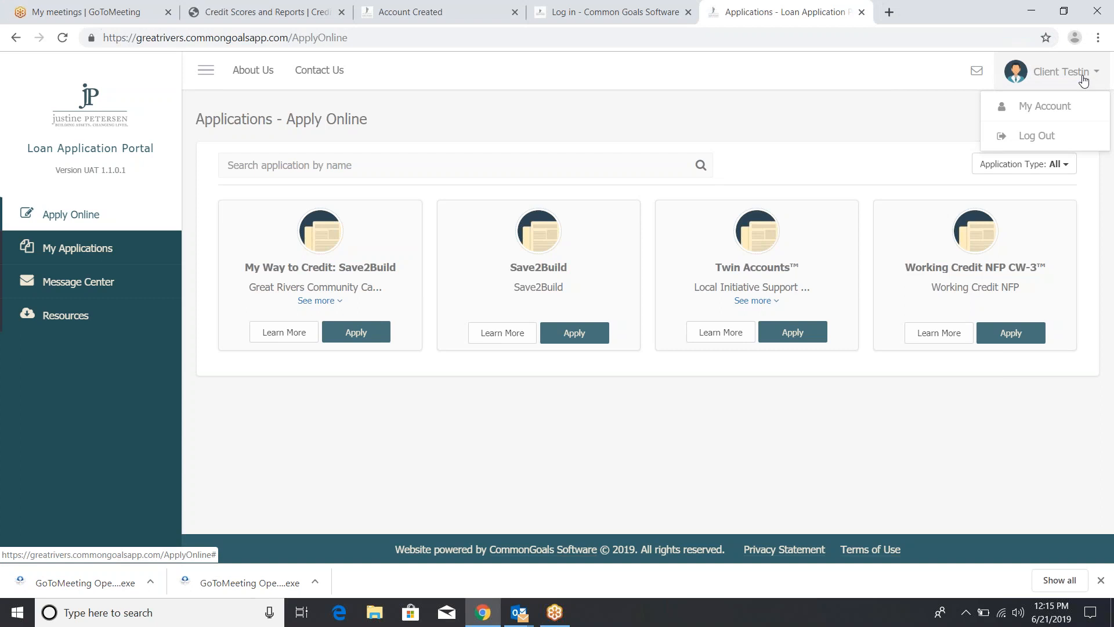
pyautogui.click(1043, 139)
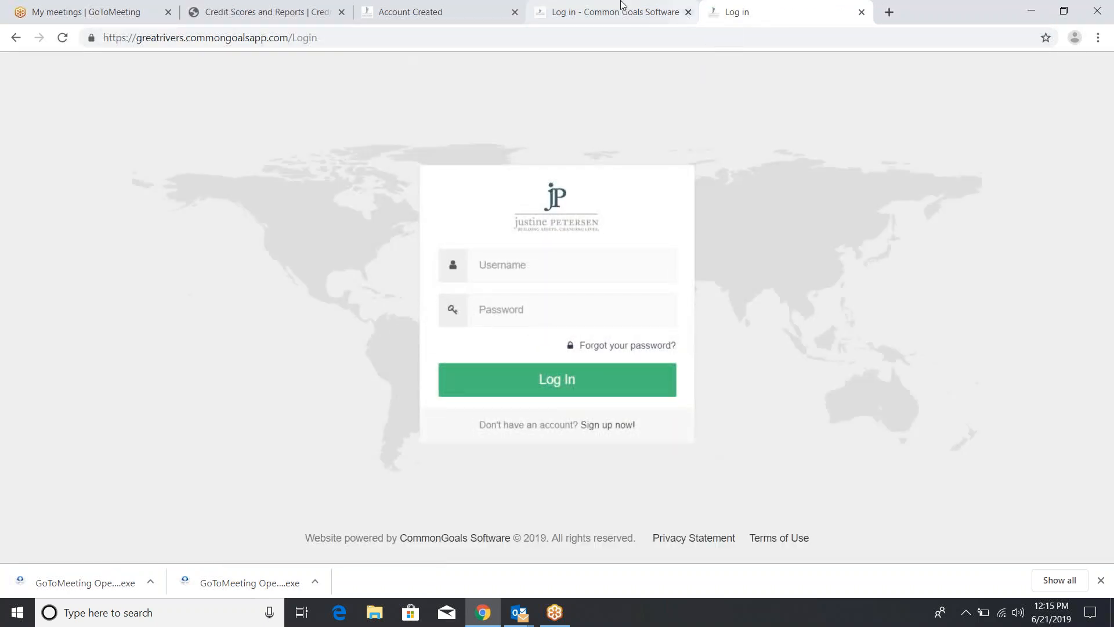
pyautogui.rightClick(398, 11)
pyautogui.click(747, 117)
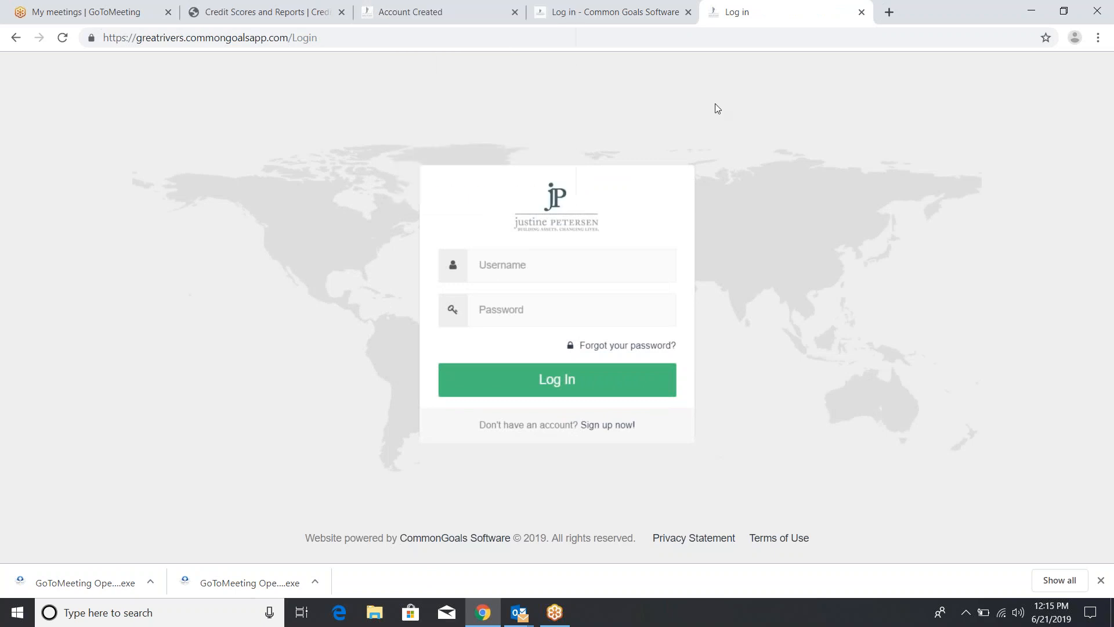
# Close the Account Created tab and return to the portal login page
pyautogui.click(415, 13)
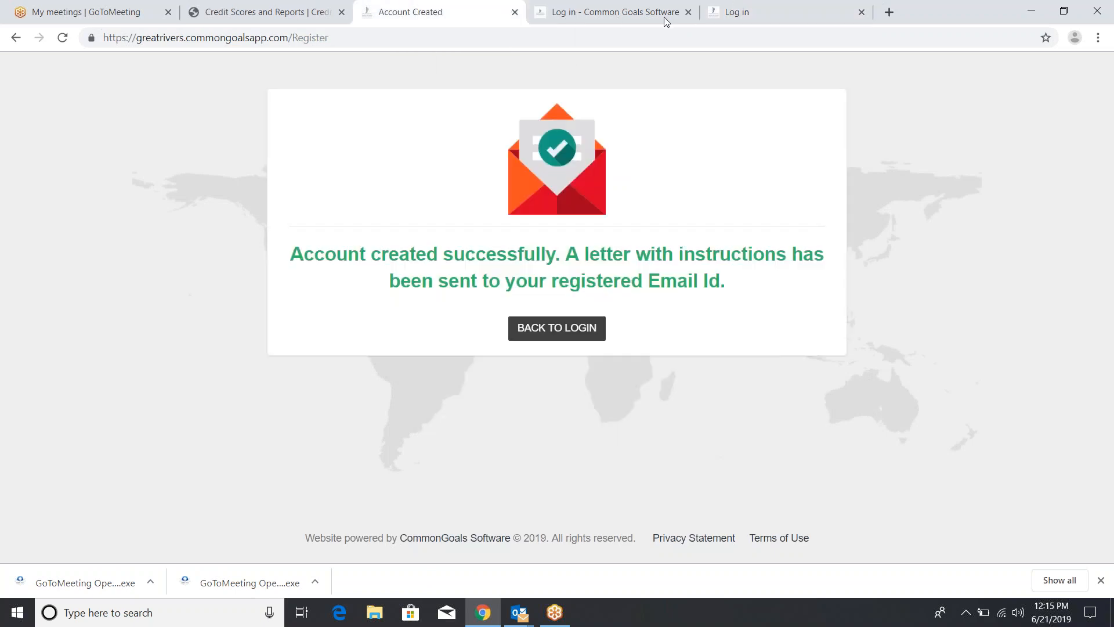
pyautogui.moveTo(398, 22); pyautogui.dragTo(756, 20)
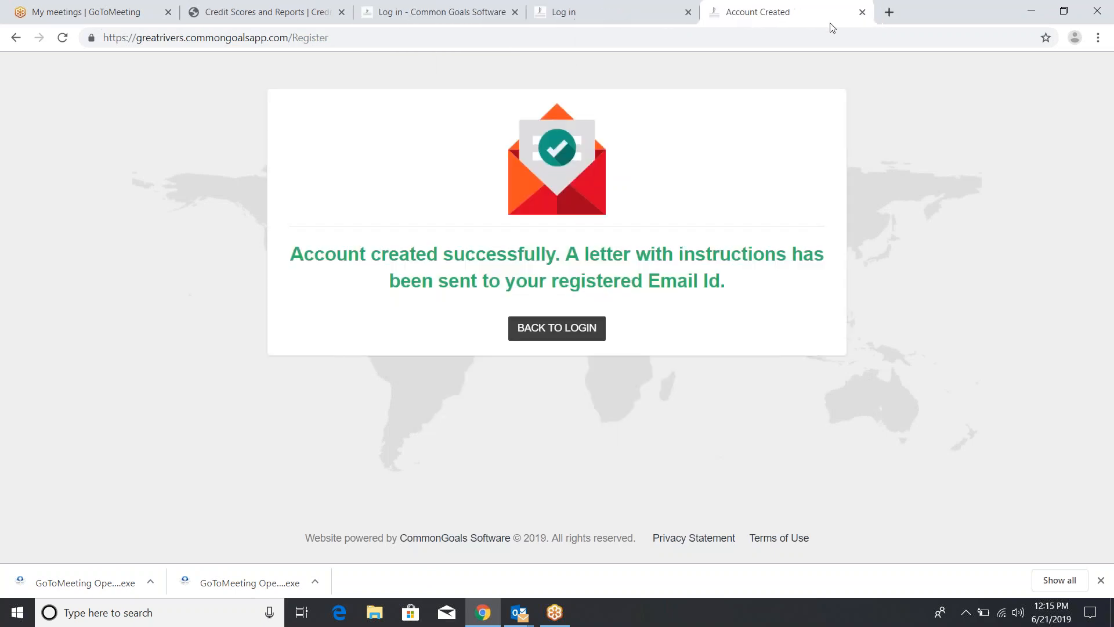
pyautogui.click(862, 12)
pyautogui.click(390, 10)
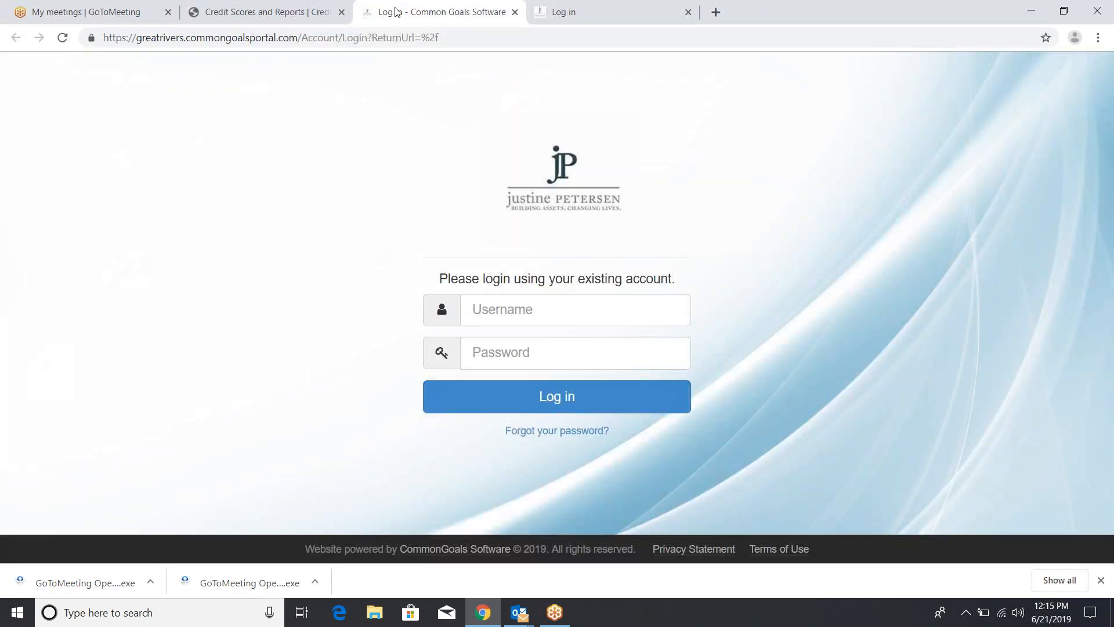
pyautogui.click(667, 11)
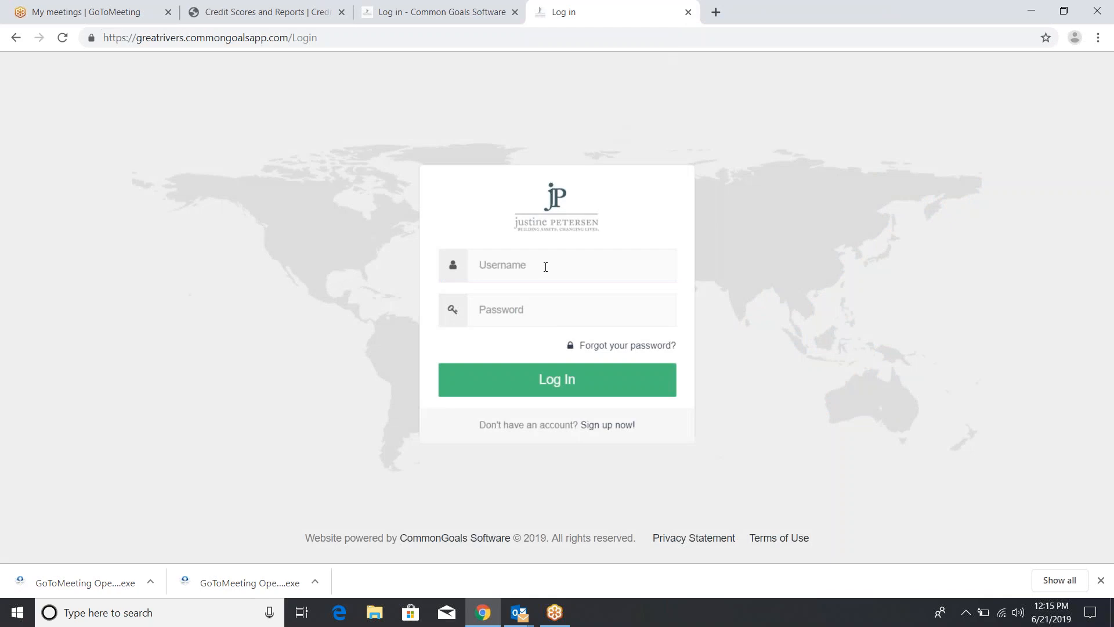
pyautogui.rightClick(548, 267)
pyautogui.click(493, 272)
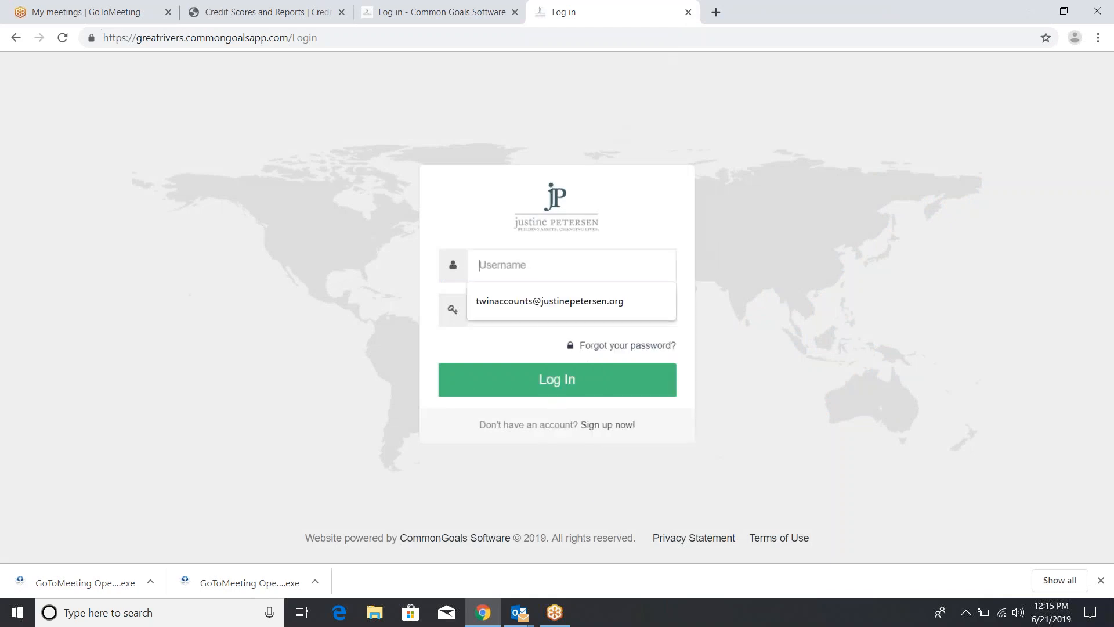
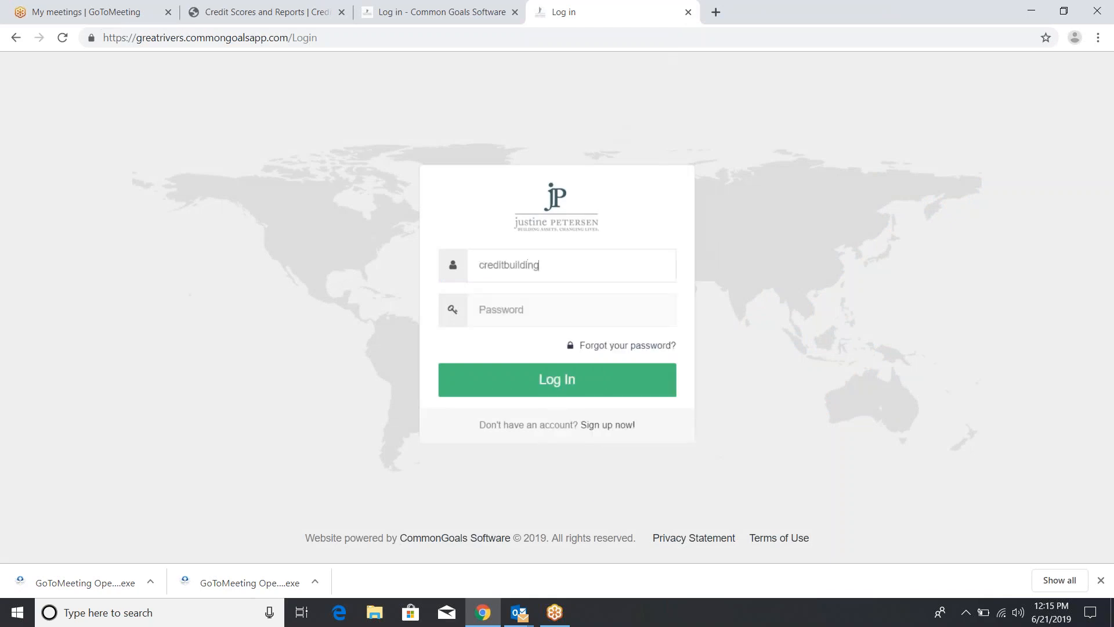
pyautogui.press('Tab')
pyautogui.write('•••')
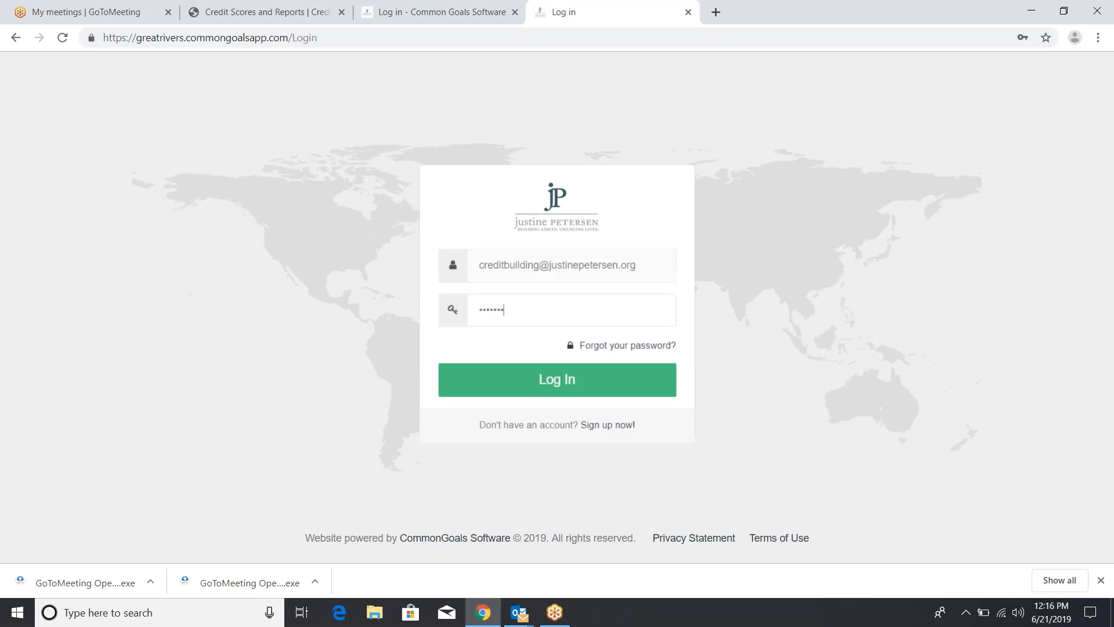
pyautogui.press('Return')
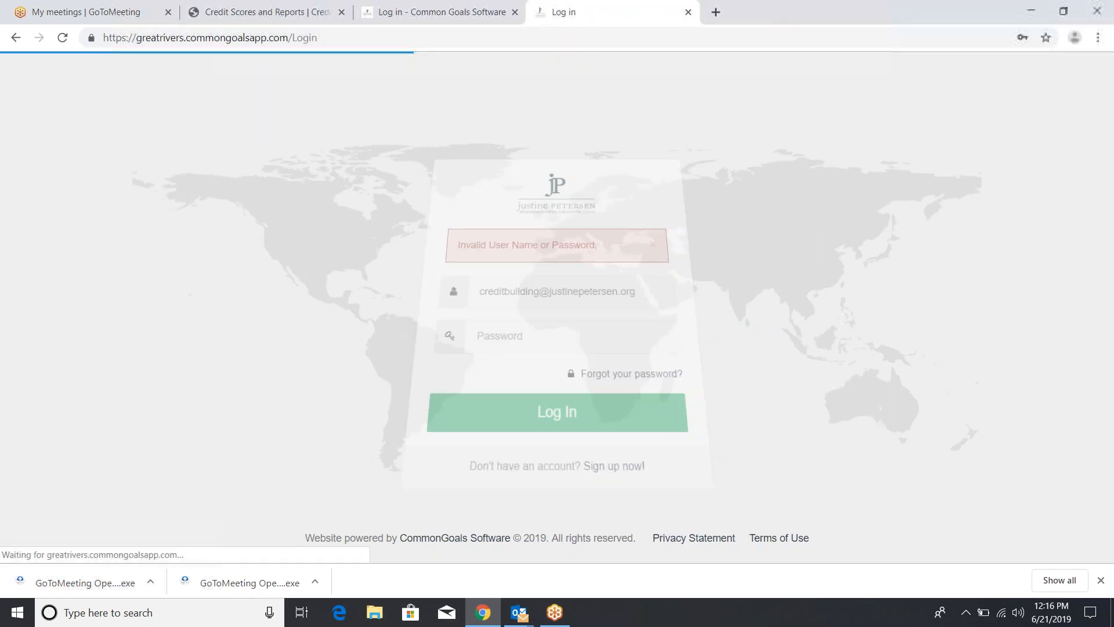
pyautogui.click(515, 337)
pyautogui.write('•')
pyautogui.press('BackSpace')
pyautogui.write('••')
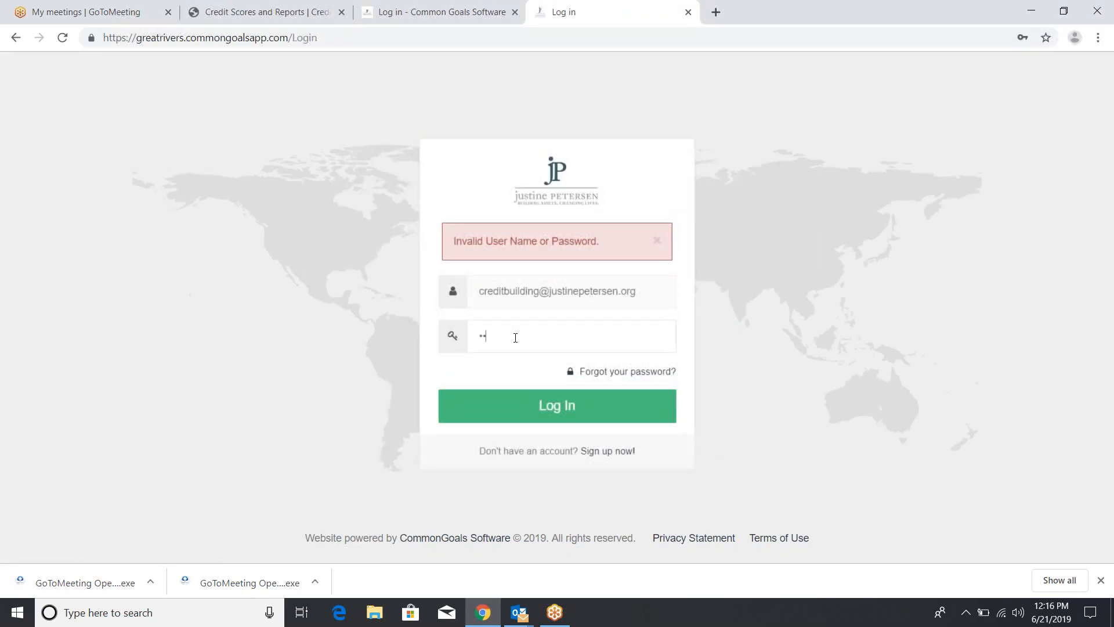
pyautogui.press('Return')
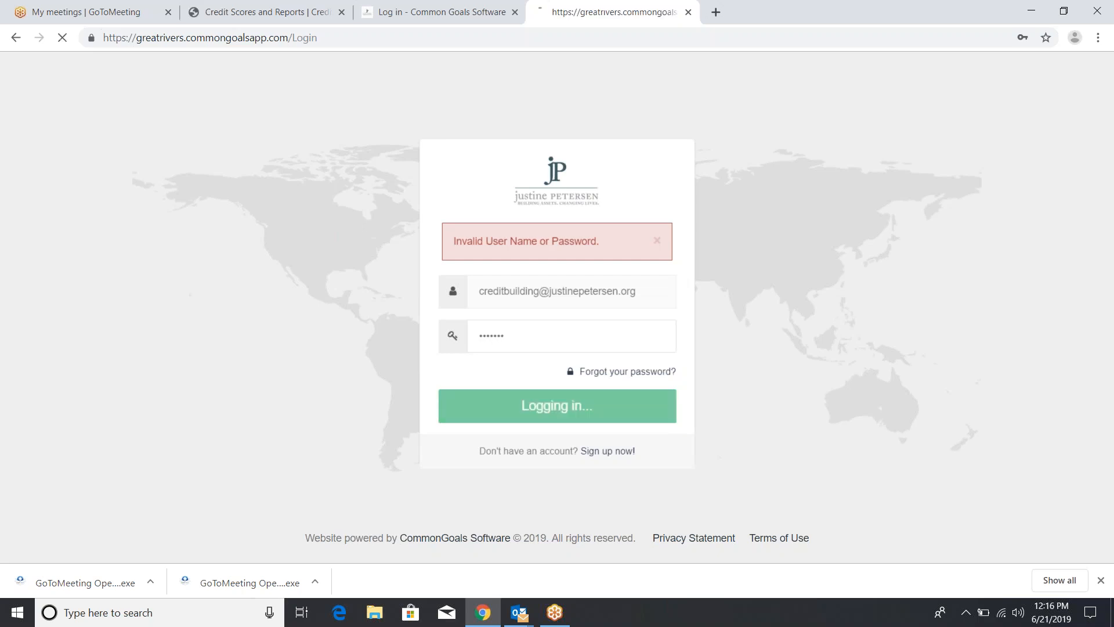
pyautogui.rightClick(515, 337)
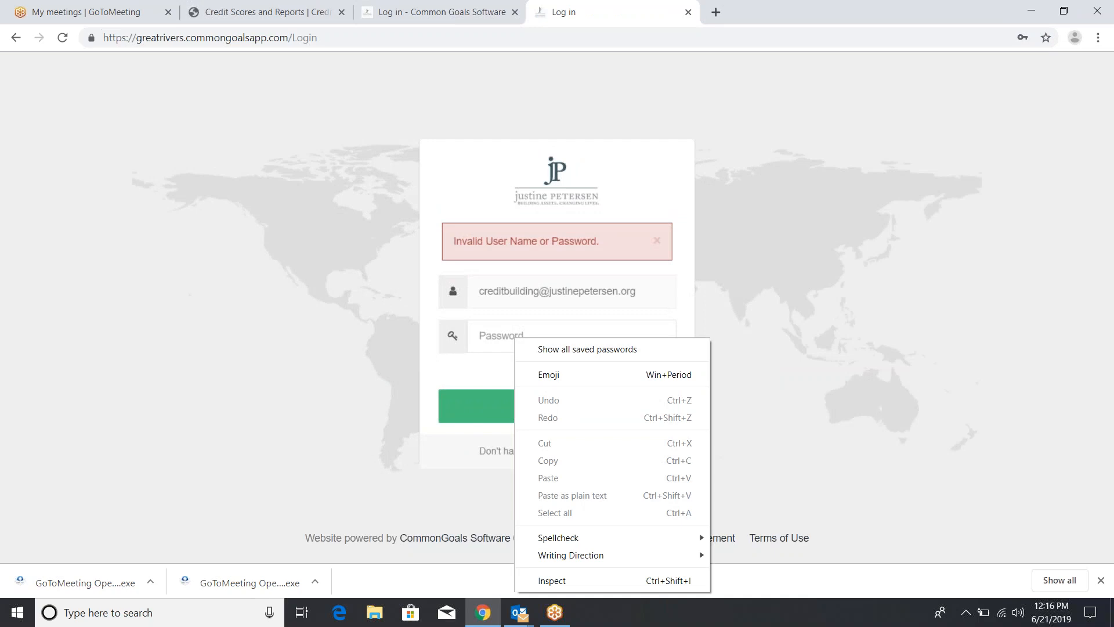
pyautogui.click(496, 341)
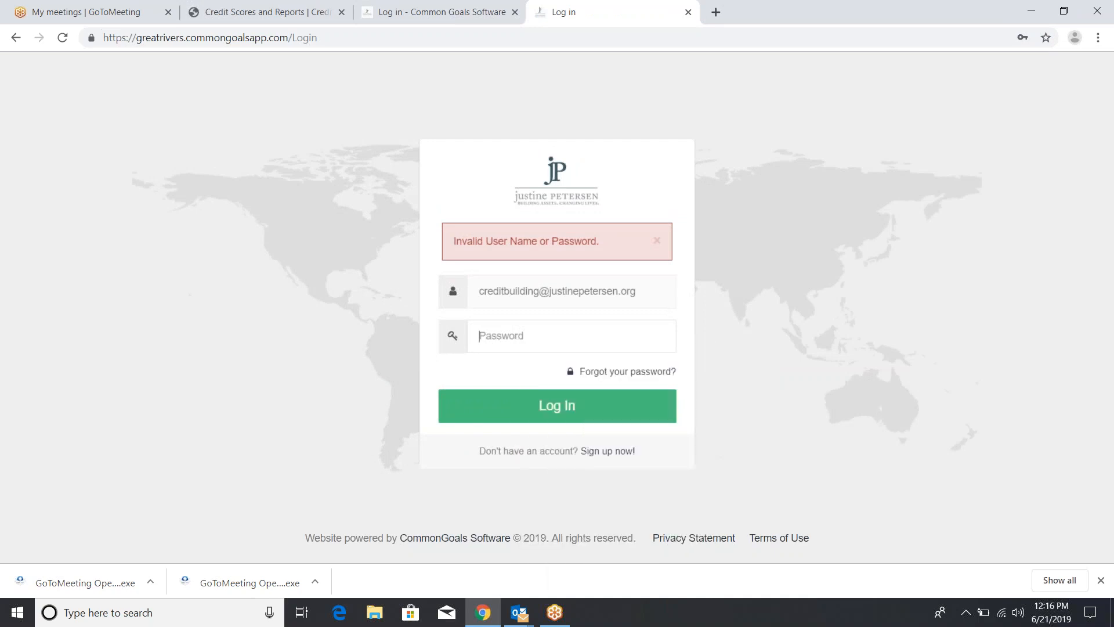
pyautogui.write('••')
pyautogui.press('Return')
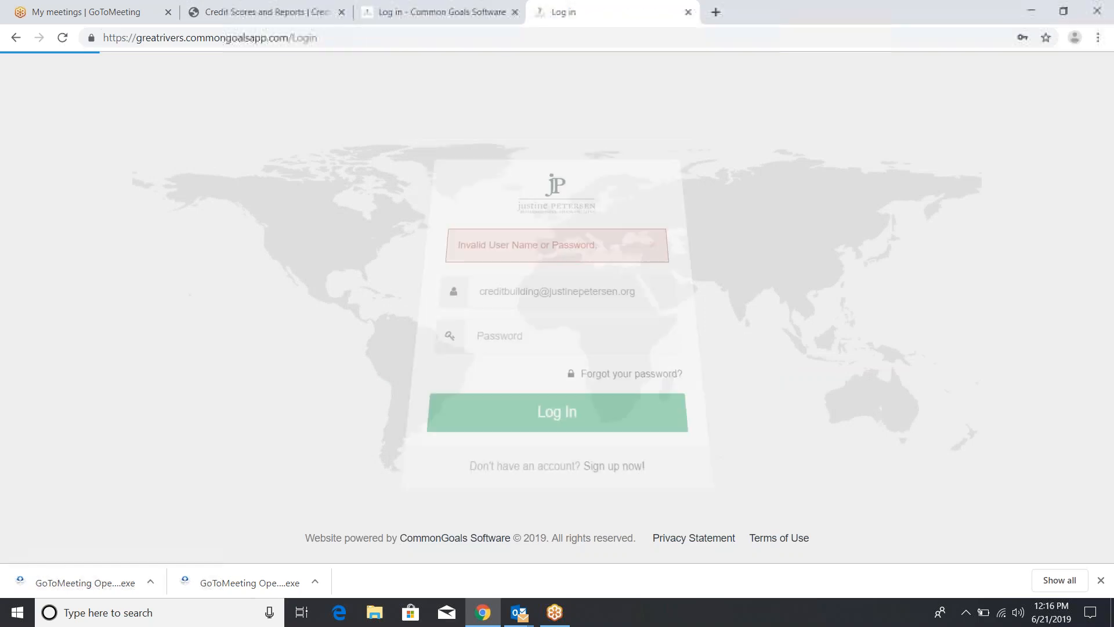
pyautogui.write('•')
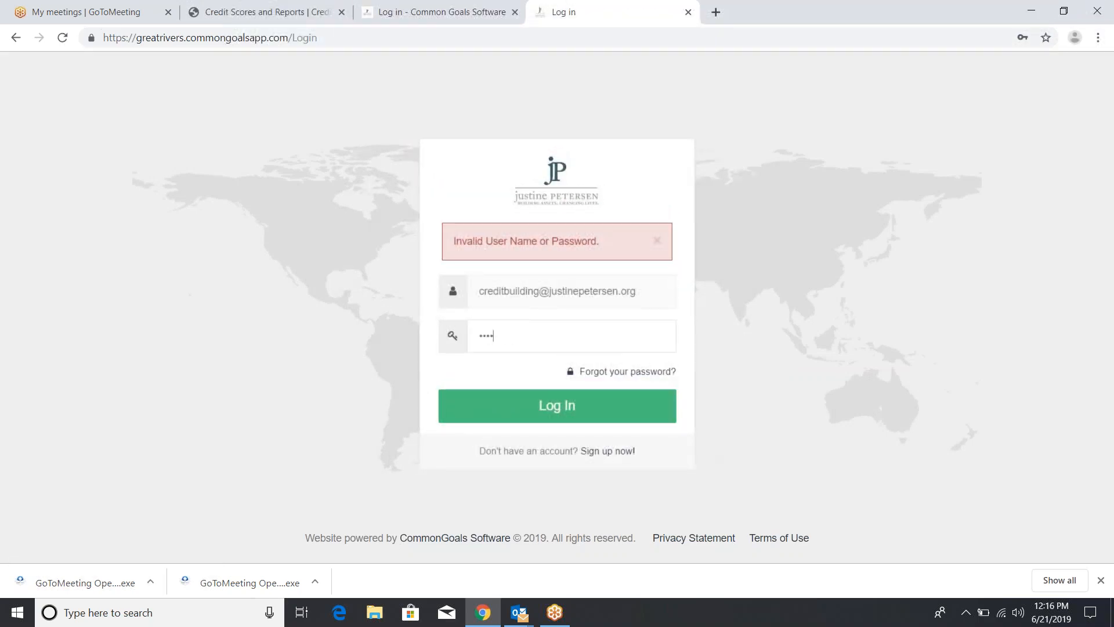
pyautogui.press('Return')
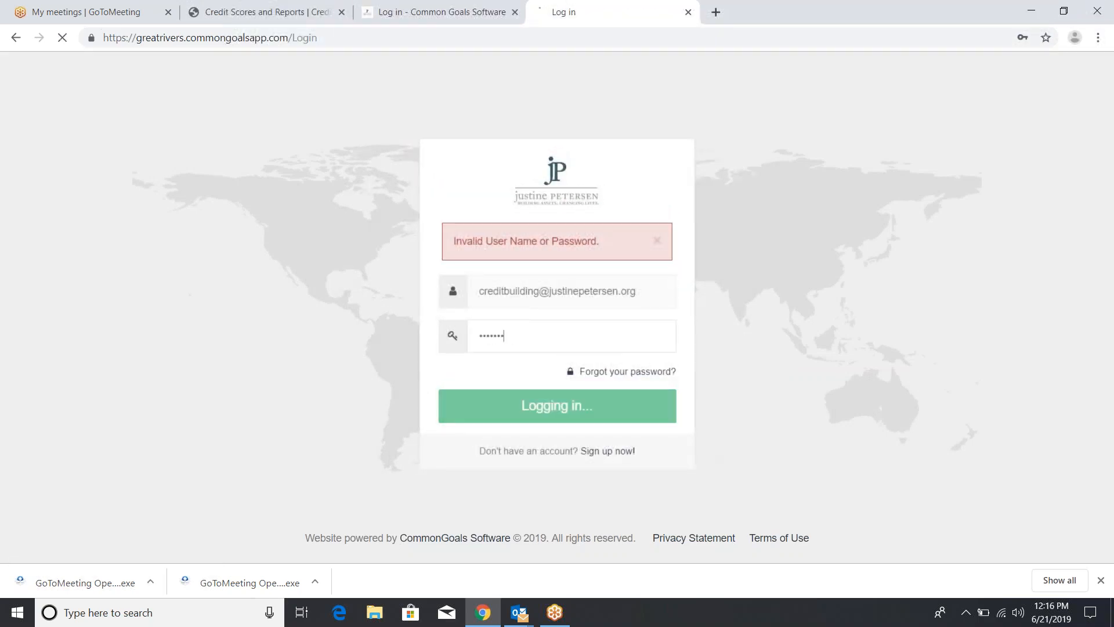
pyautogui.write('•')
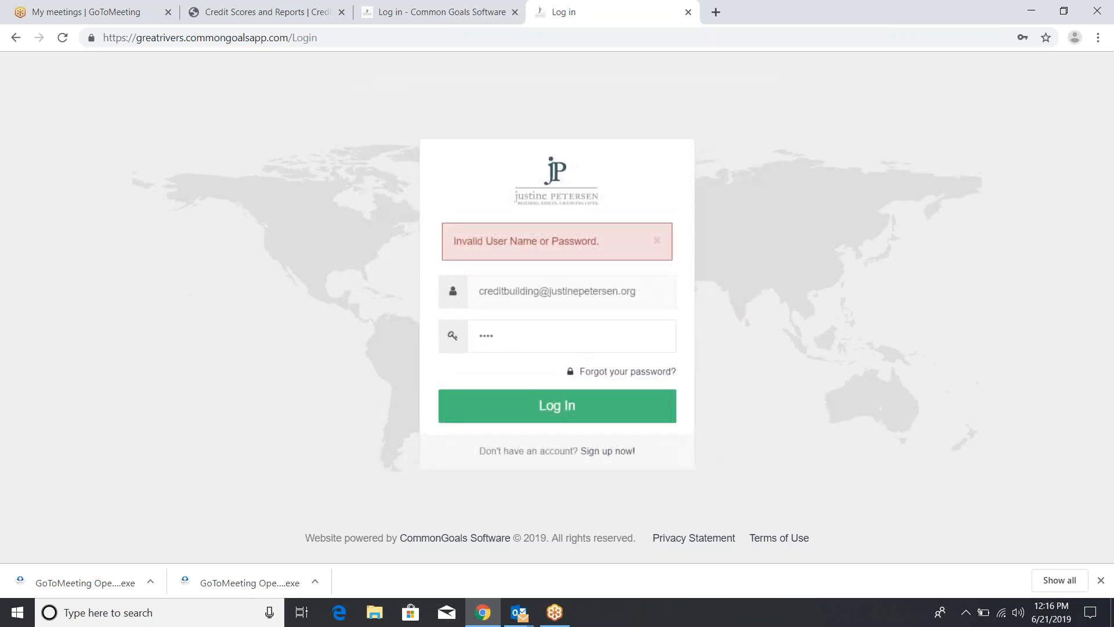
pyautogui.press('Return')
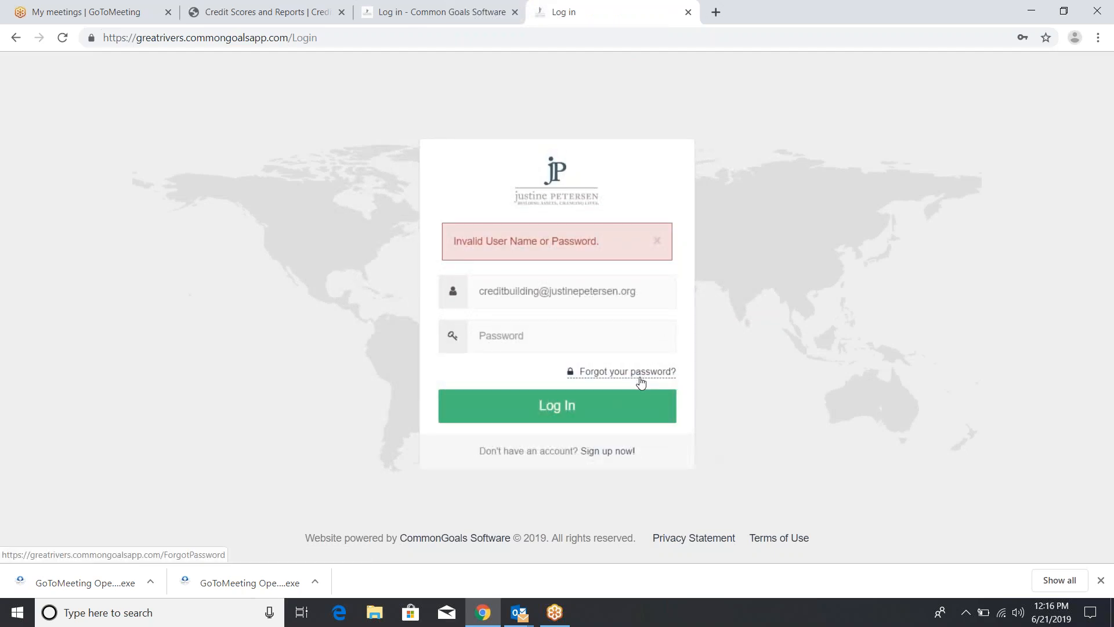
pyautogui.click(590, 340)
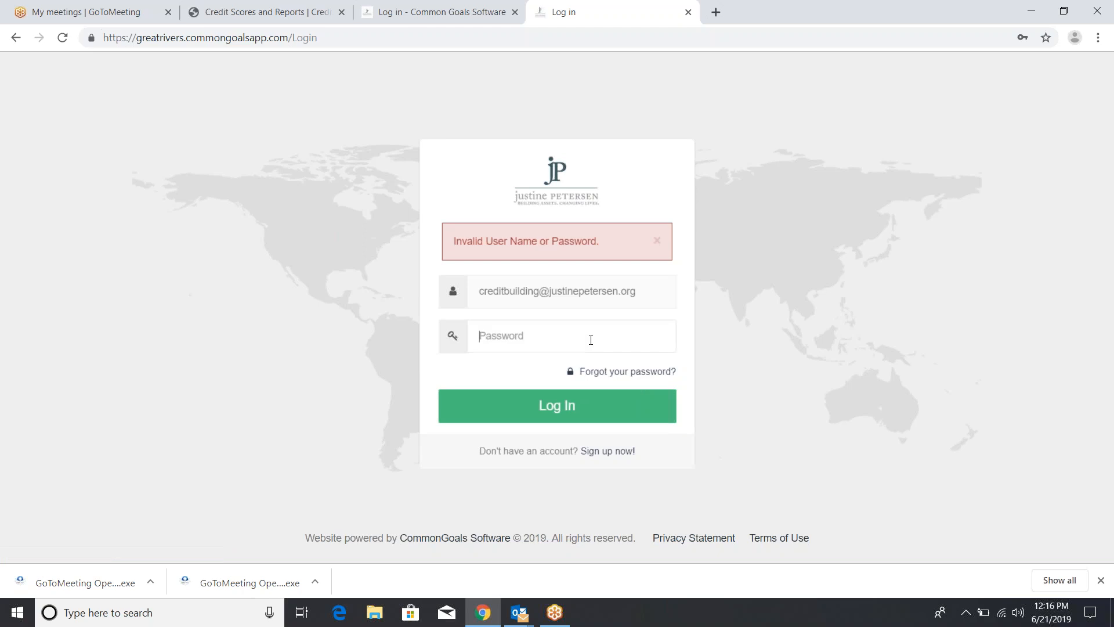
pyautogui.write('•••••••')
pyautogui.click(571, 405)
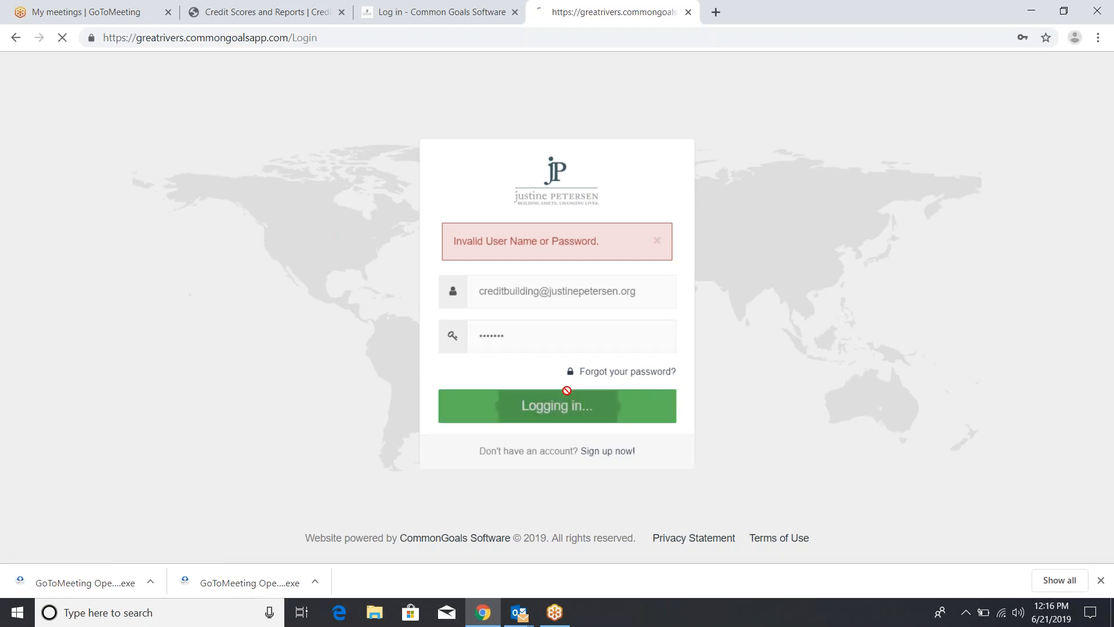
pyautogui.click(540, 340)
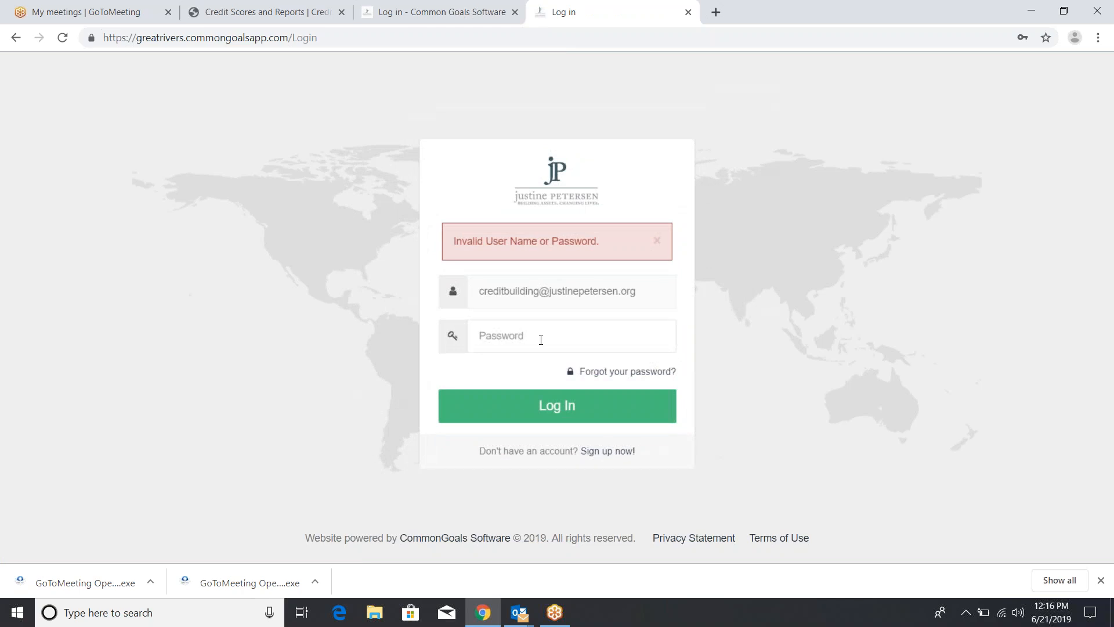
pyautogui.write('•••')
pyautogui.press('Return')
# Replace the user name with a different staff account name, enter its password and submit
pyautogui.click(543, 337)
pyautogui.write('••')
pyautogui.doubleClick(539, 292)
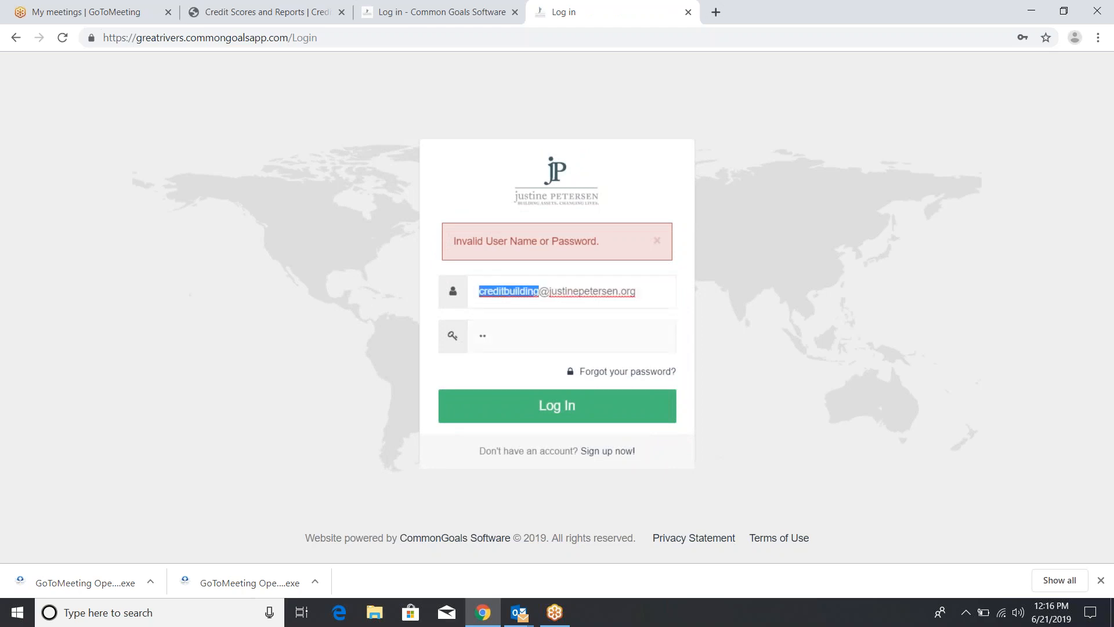
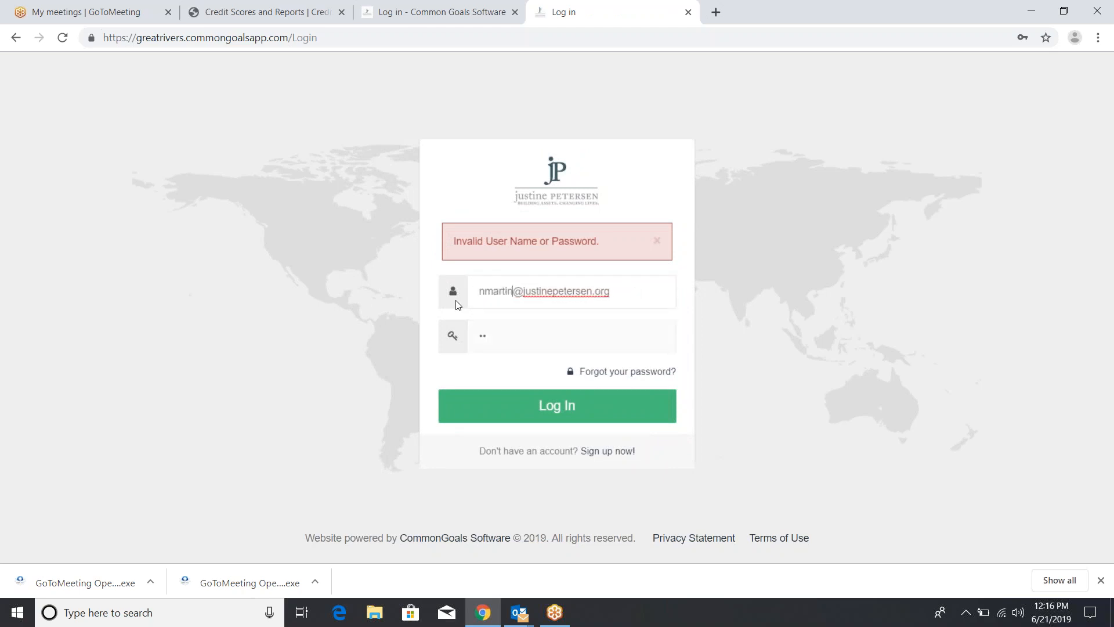
pyautogui.press('Tab')
pyautogui.write('••')
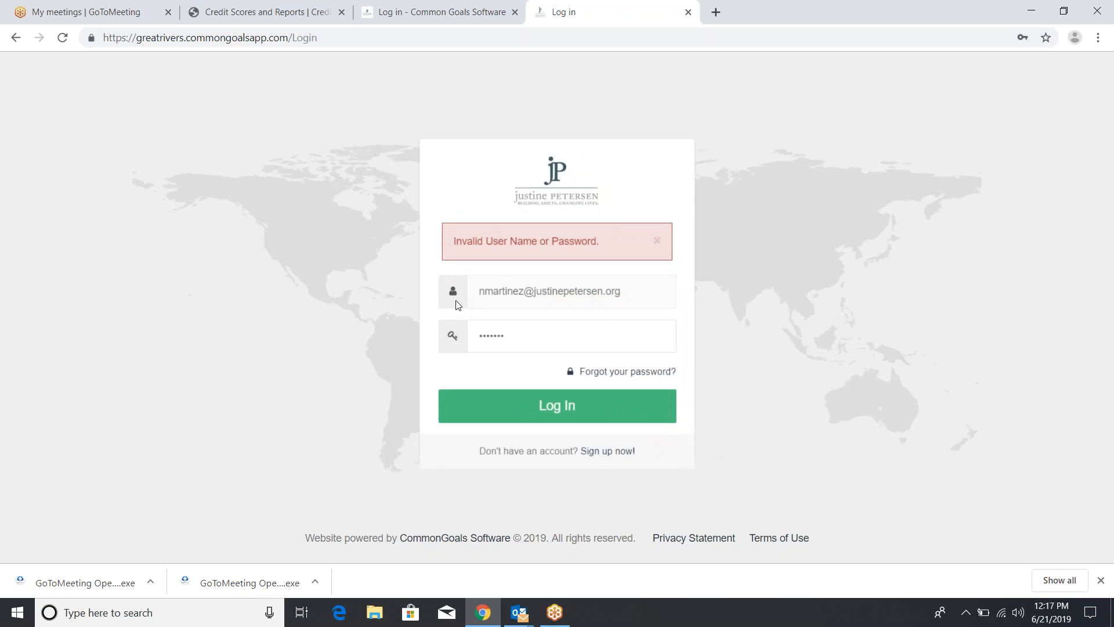
pyautogui.write('••••••')
pyautogui.press('Return')
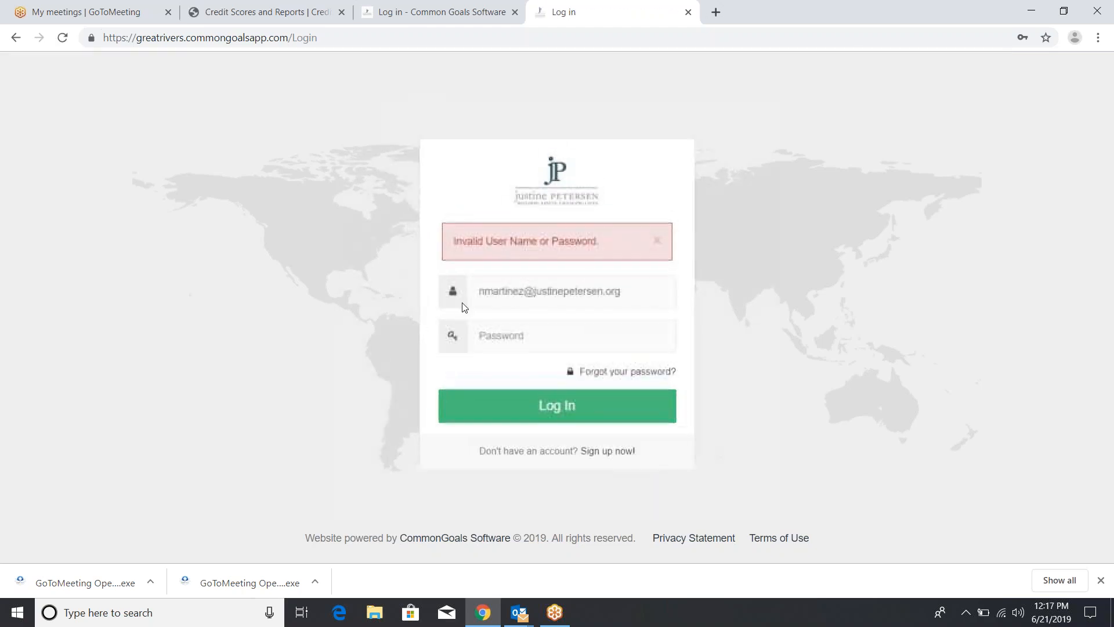
# Check for saved passwords, retype the password and submit the login again
pyautogui.rightClick(486, 332)
pyautogui.write('n')
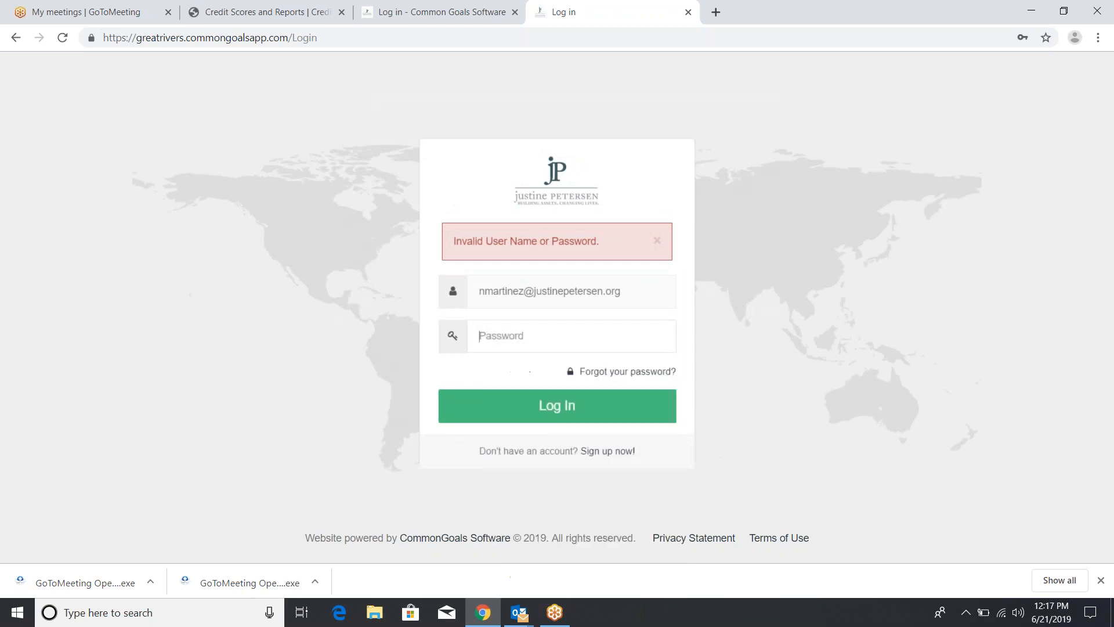
pyautogui.write('•')
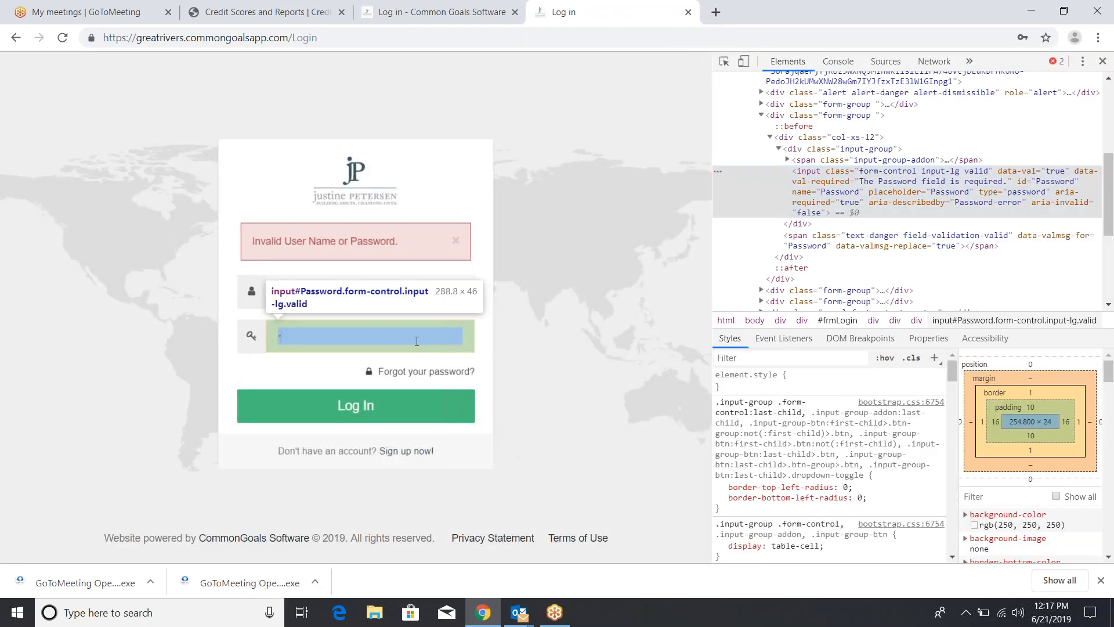
pyautogui.click(1103, 62)
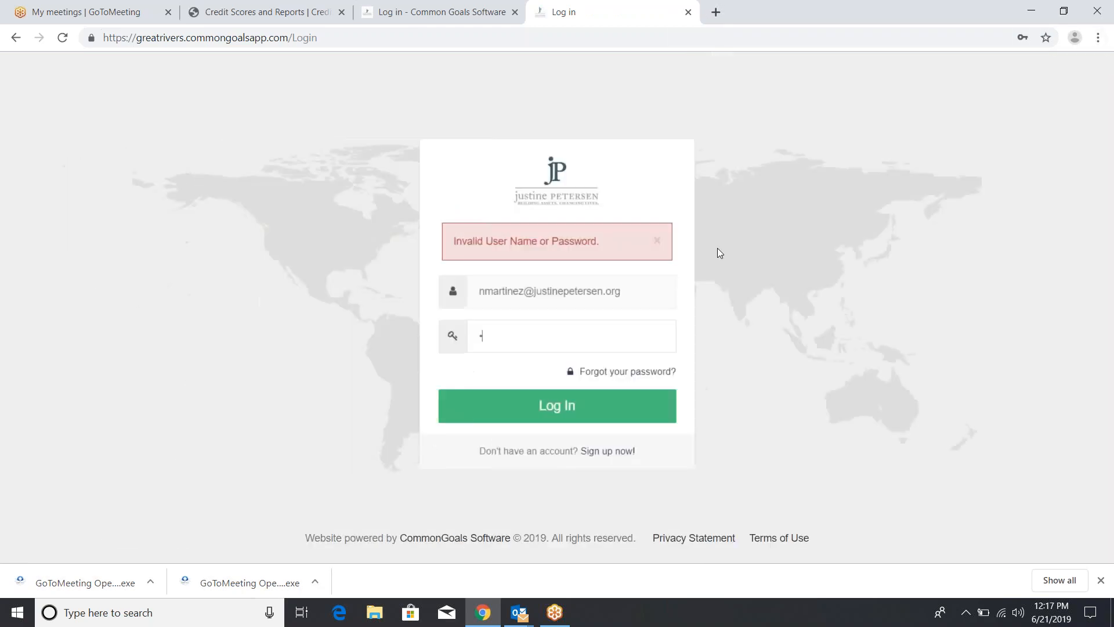
pyautogui.rightClick(619, 333)
pyautogui.click(576, 347)
pyautogui.press('BackSpace')
pyautogui.write('•••••••••••')
pyautogui.press('Return')
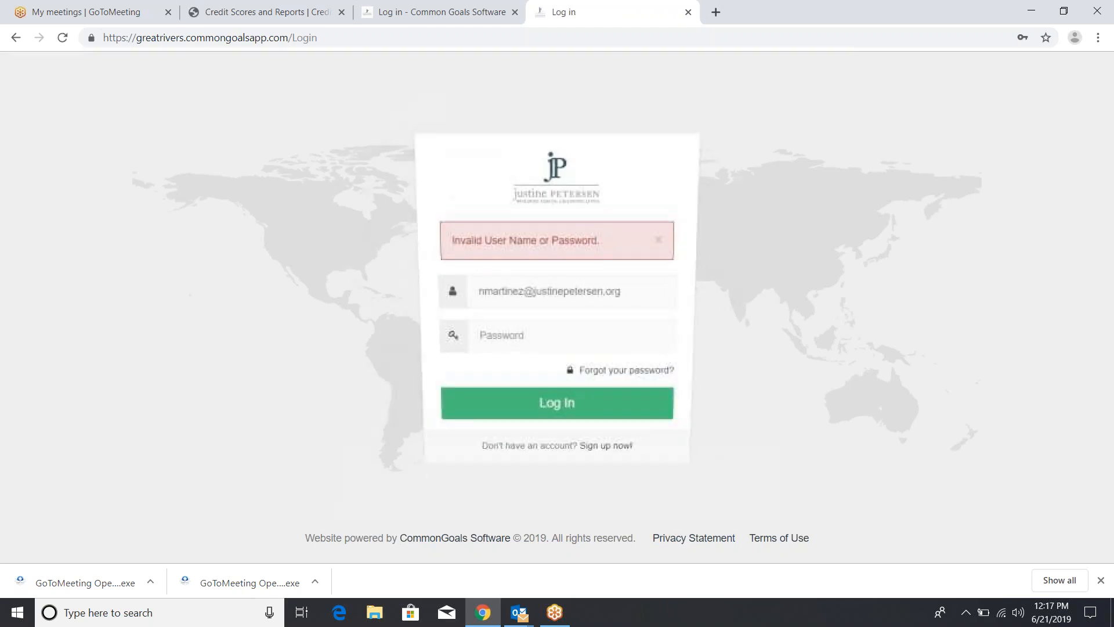
pyautogui.rightClick(577, 350)
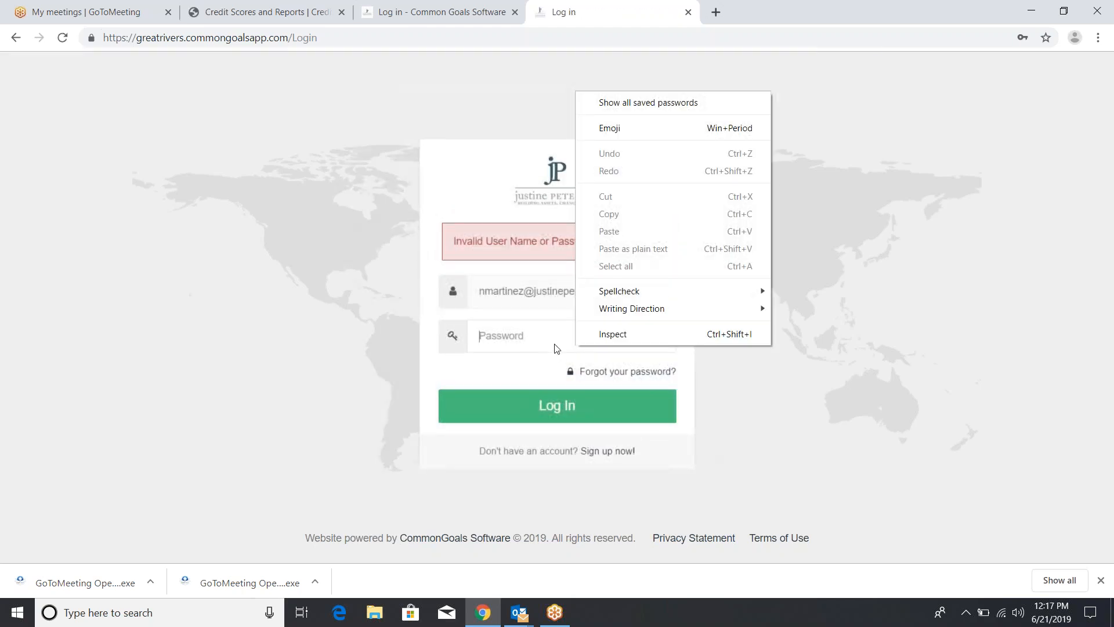
pyautogui.click(548, 327)
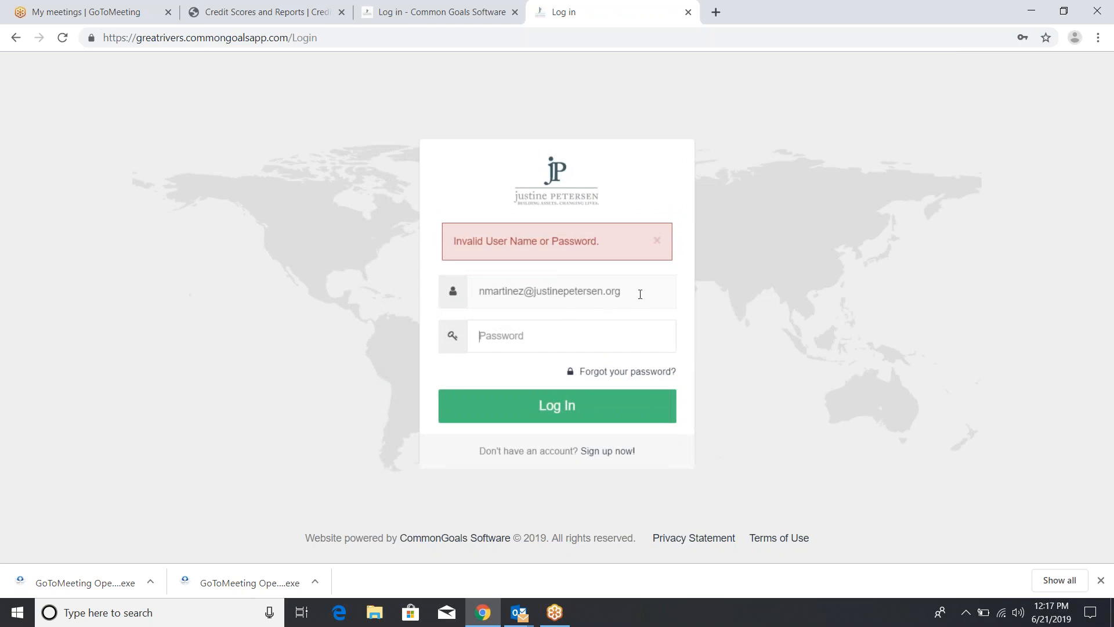
# Sign in as admin and open the Loans list under Administration > Applications
pyautogui.moveTo(642, 294); pyautogui.dragTo(455, 296)
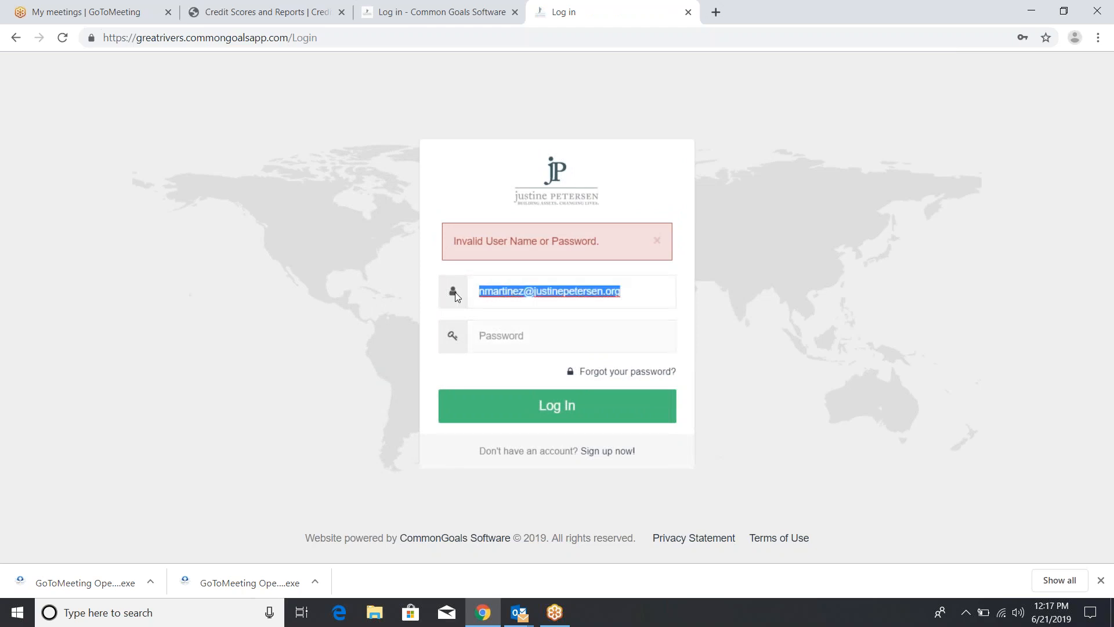
pyautogui.write('admi*')
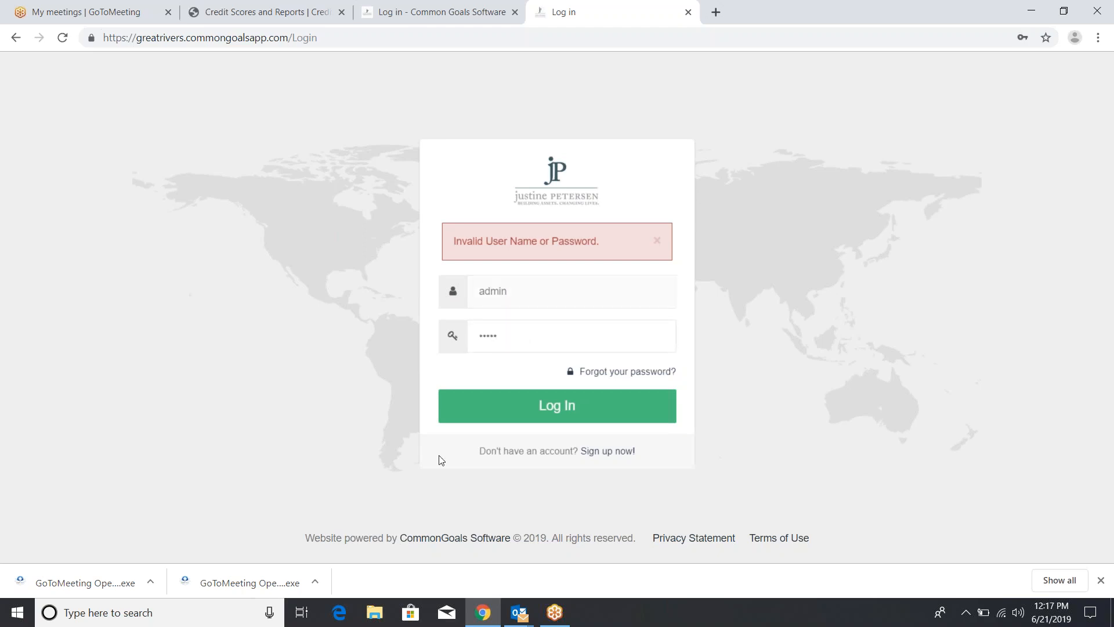
pyautogui.click(505, 407)
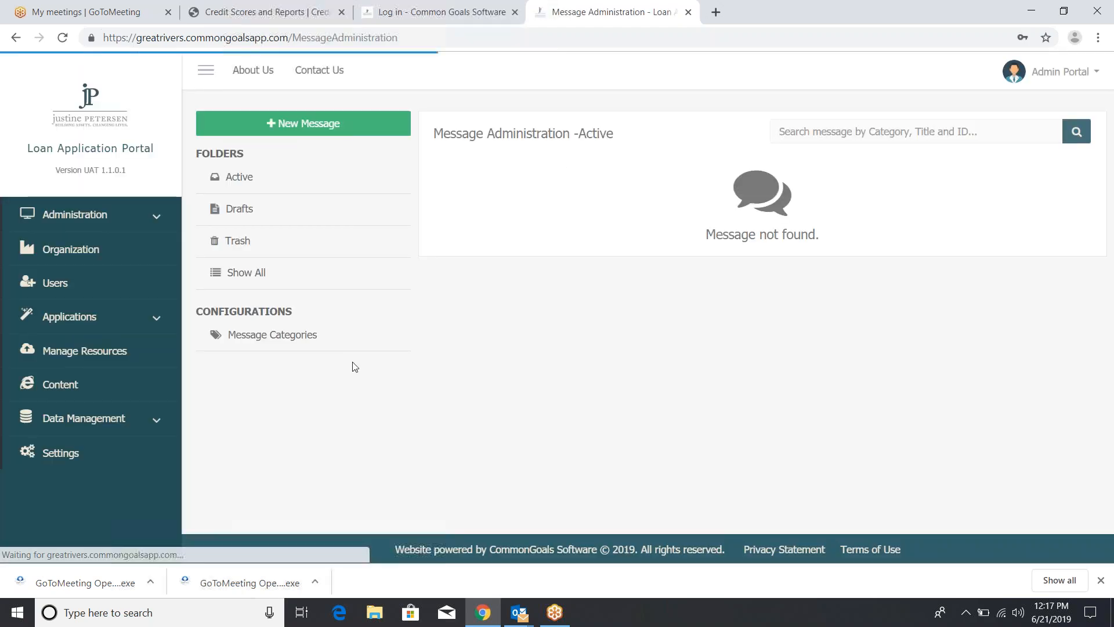
pyautogui.click(91, 226)
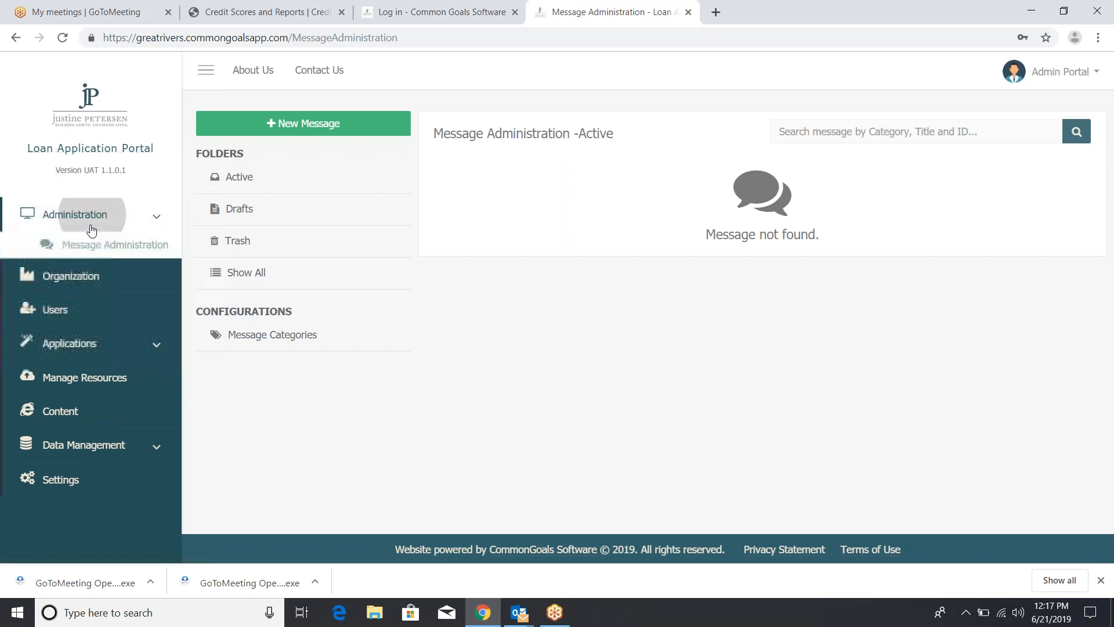
pyautogui.click(35, 400)
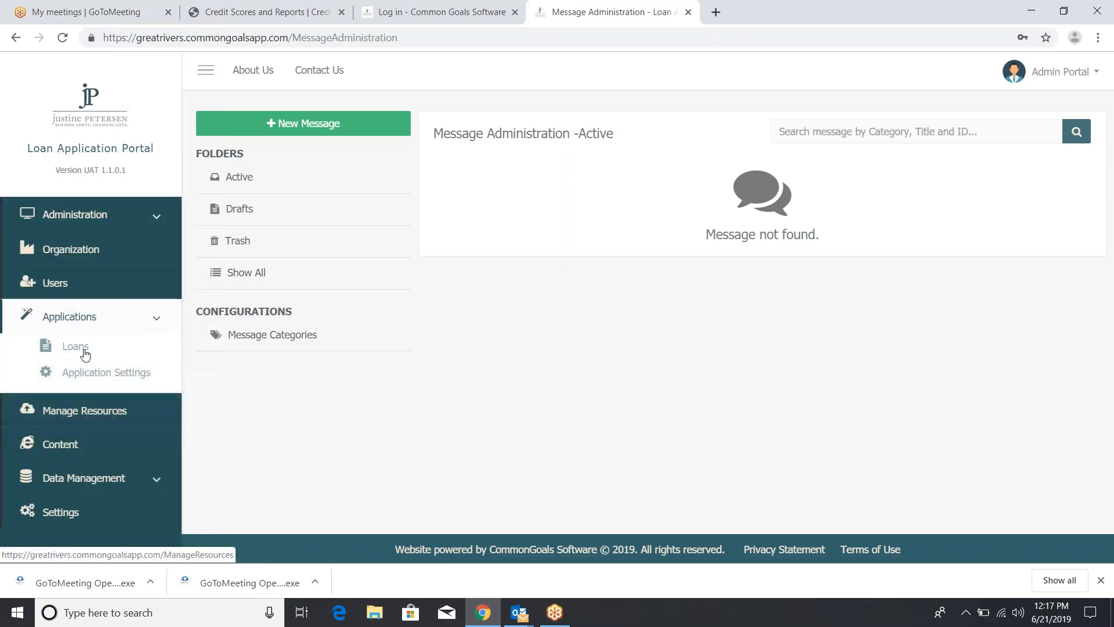
pyautogui.click(85, 351)
pyautogui.click(85, 328)
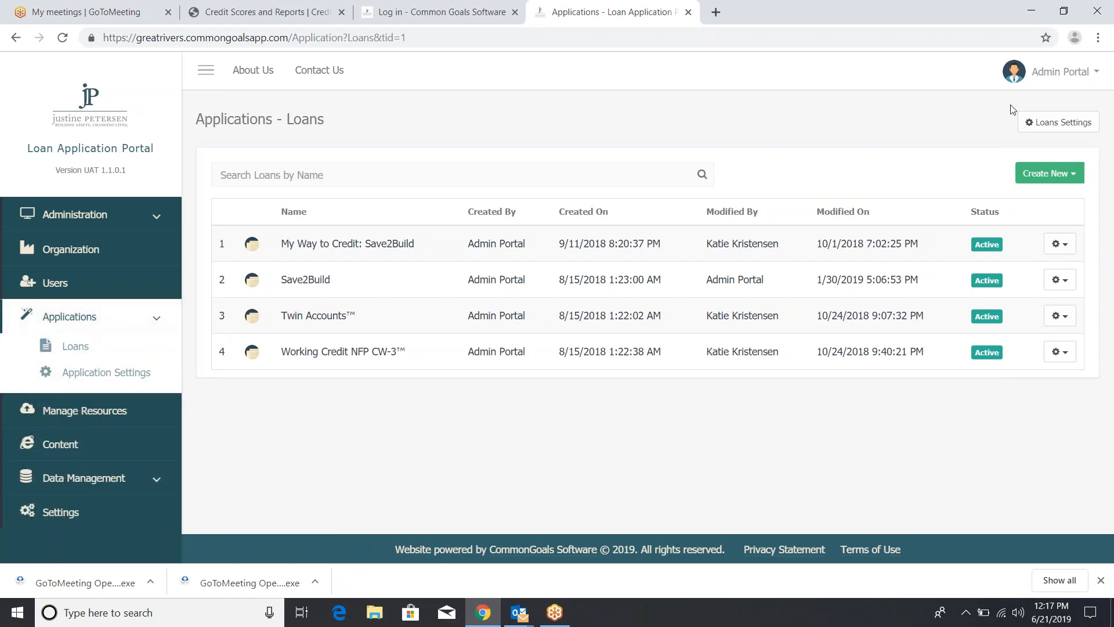
# Review the admin's My Account settings, return to the Loans list, and log out
pyautogui.click(1060, 71)
pyautogui.click(1039, 109)
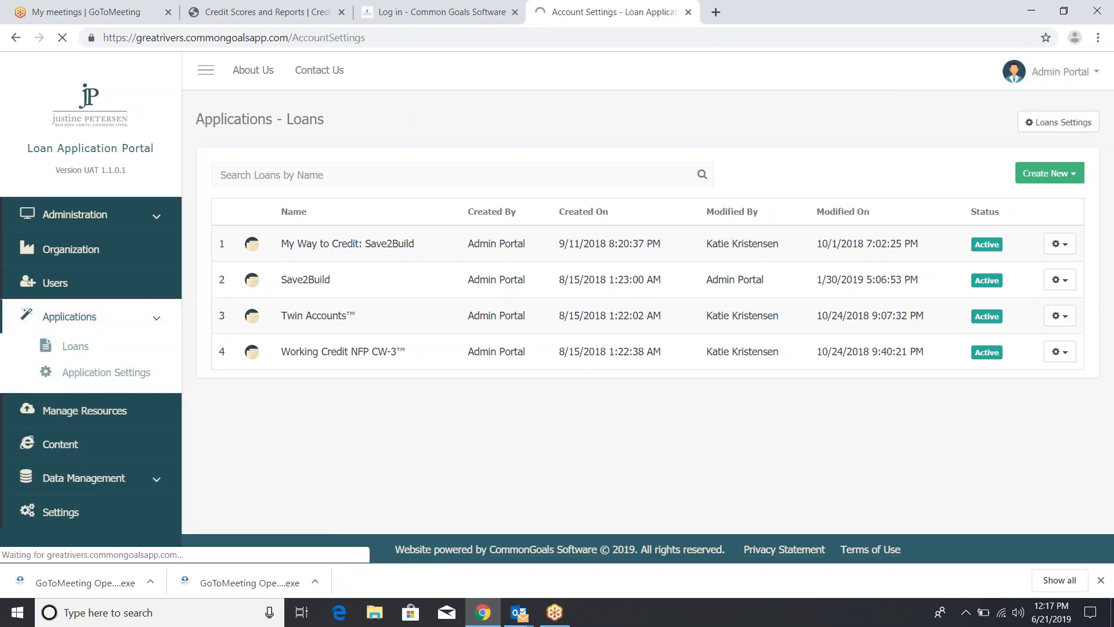
pyautogui.click(136, 318)
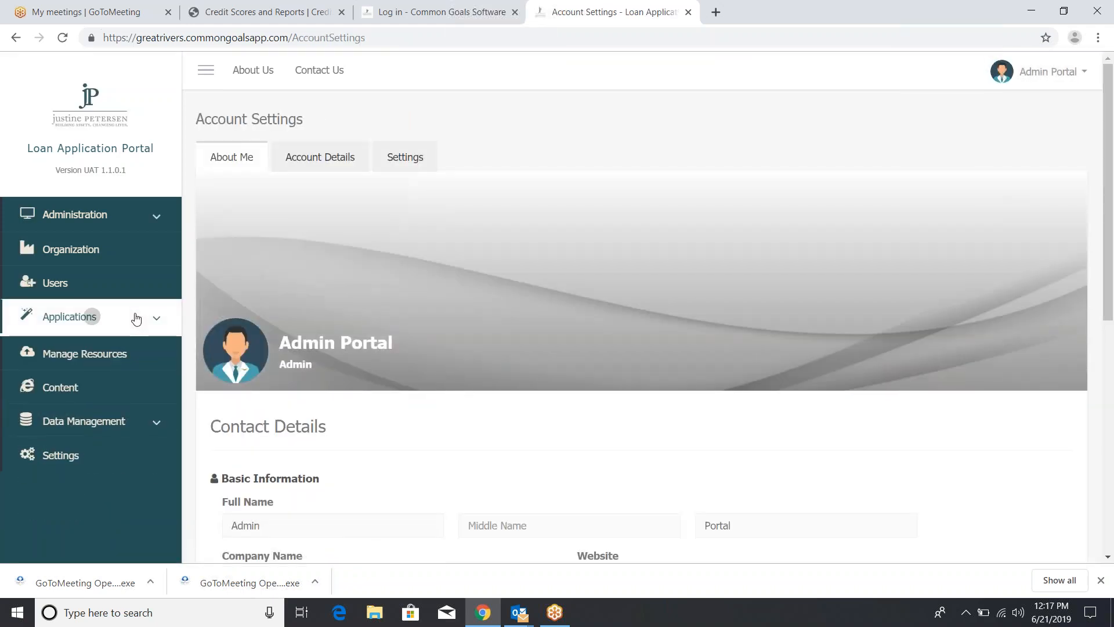
pyautogui.click(116, 349)
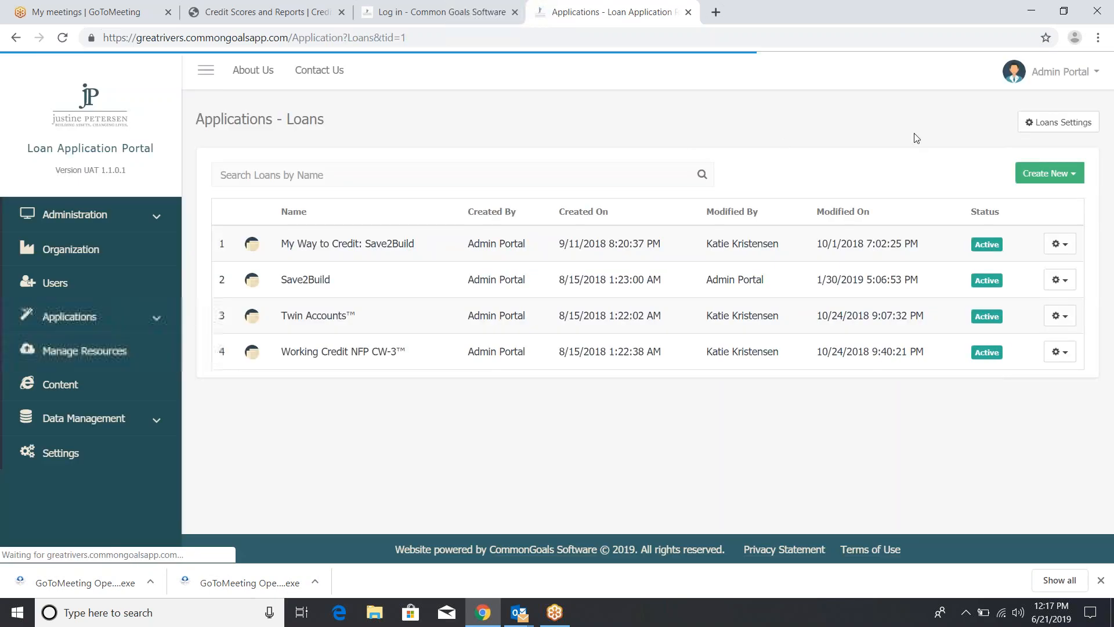
pyautogui.rightClick(1079, 93)
pyautogui.click(1044, 75)
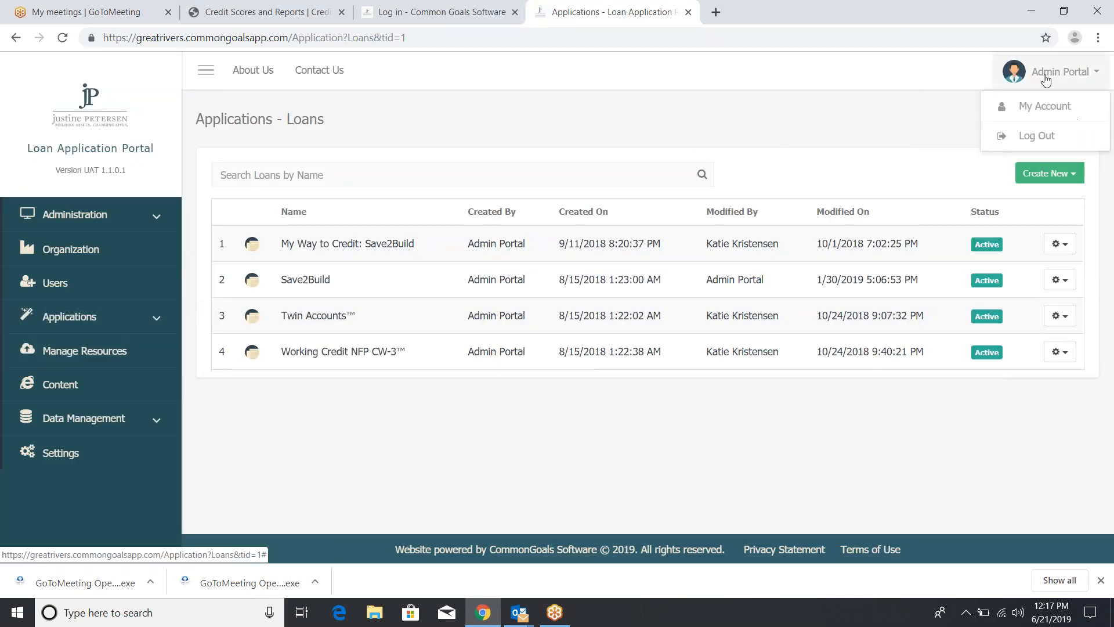
pyautogui.click(1037, 136)
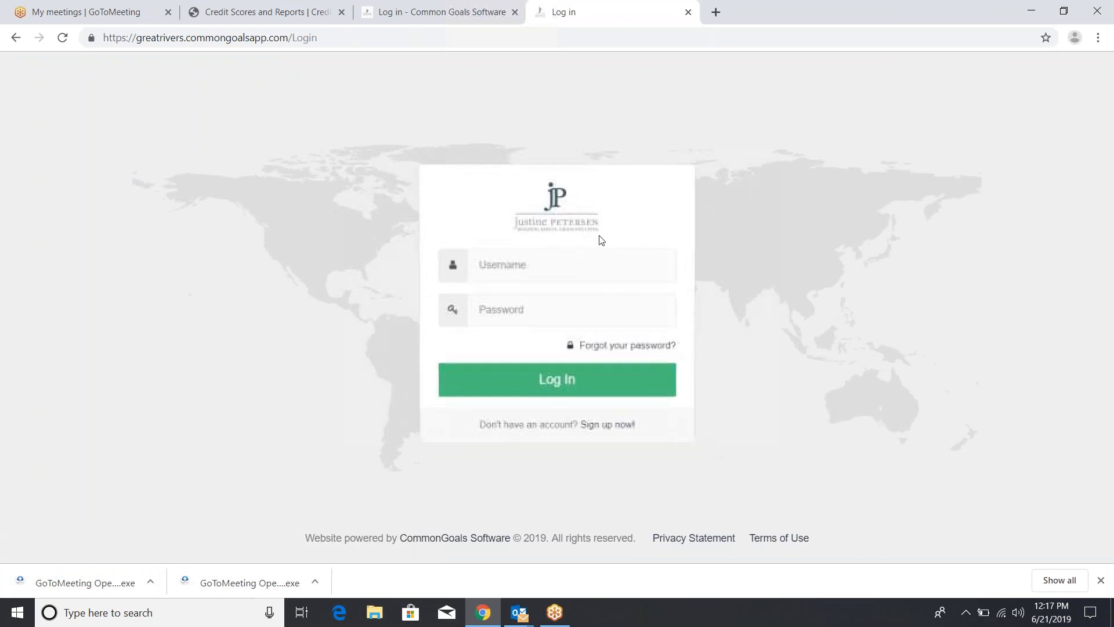
# Retry signing in with the credit building staff username and password
pyautogui.rightClick(586, 271)
pyautogui.write('ed')
pyautogui.press('Escape')
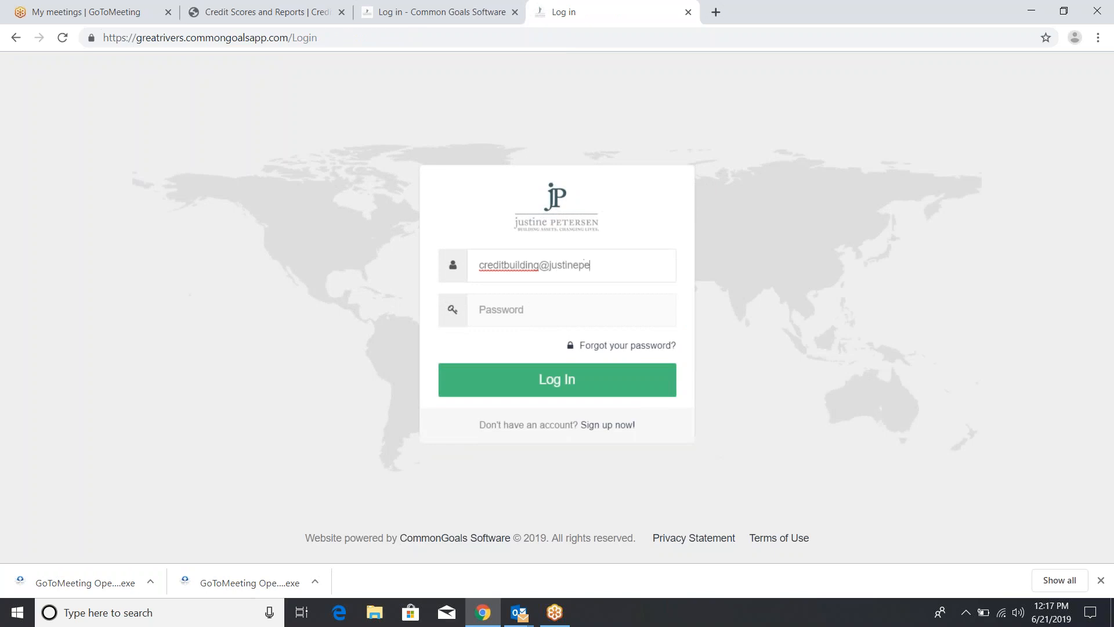
pyautogui.press('Tab')
pyautogui.write('••')
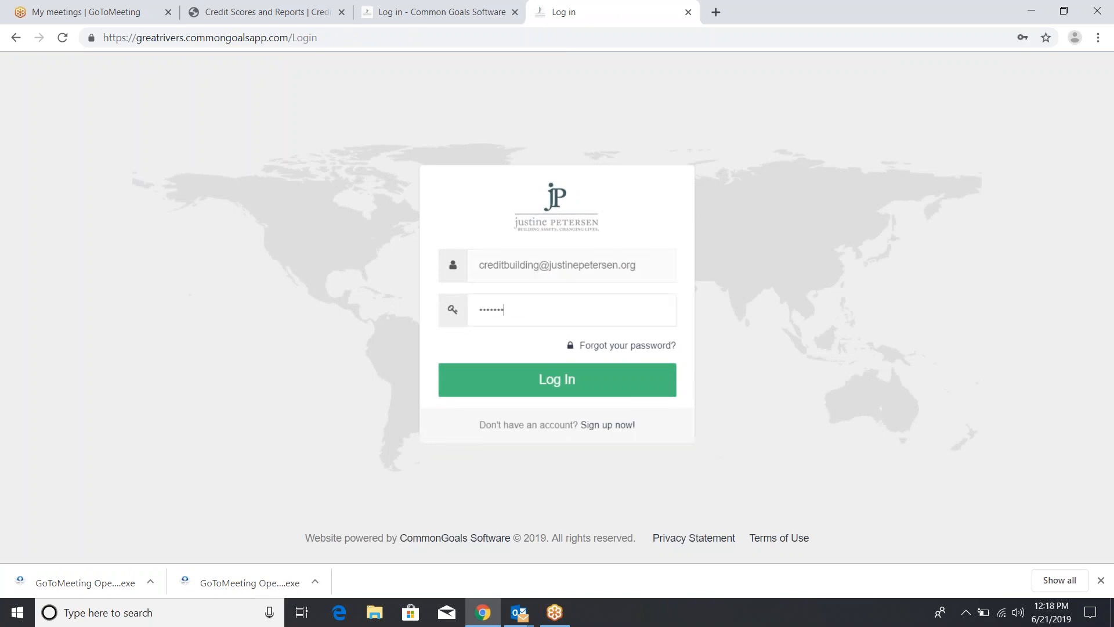
pyautogui.write('••••••')
pyautogui.press('Return')
# Request a password reset for the staff username from the Forgot your password page
pyautogui.rightClick(634, 372)
pyautogui.click(622, 369)
pyautogui.click(624, 370)
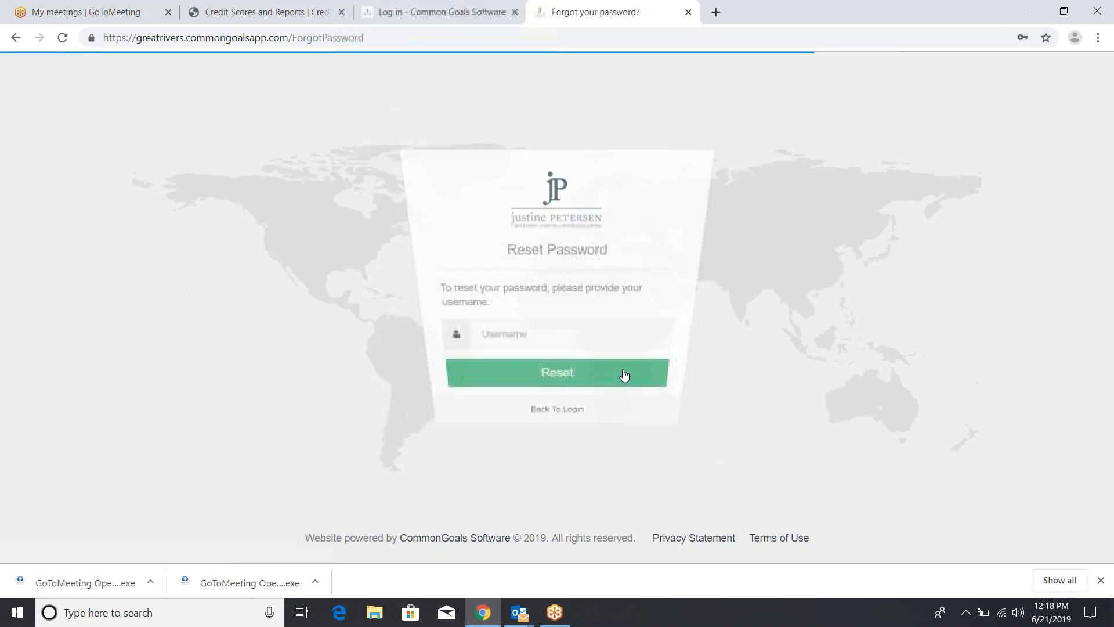
pyautogui.click(507, 328)
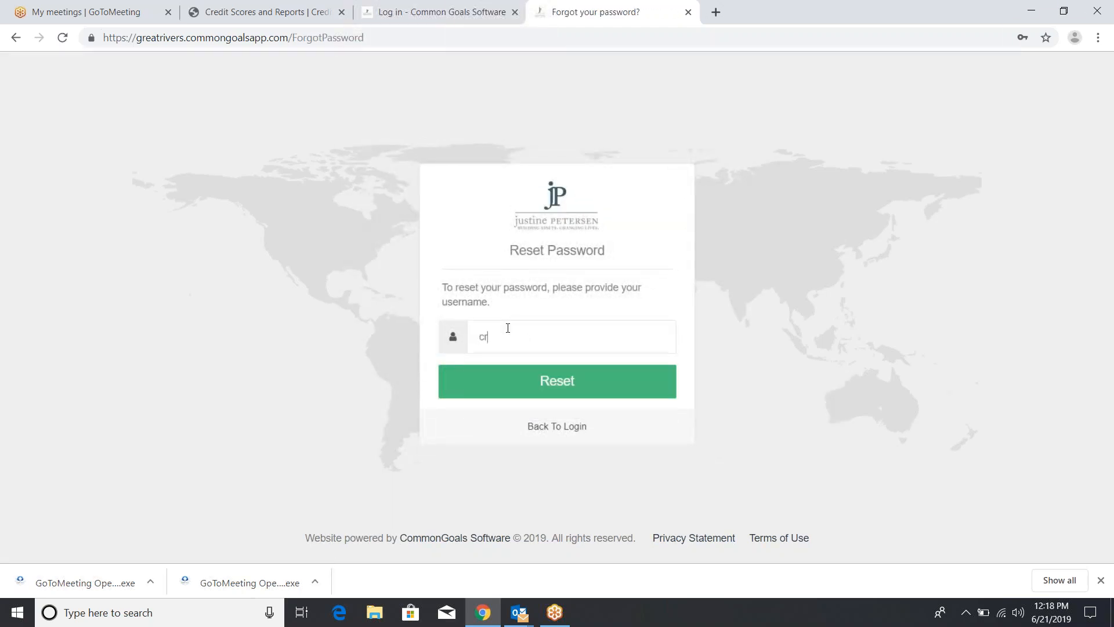
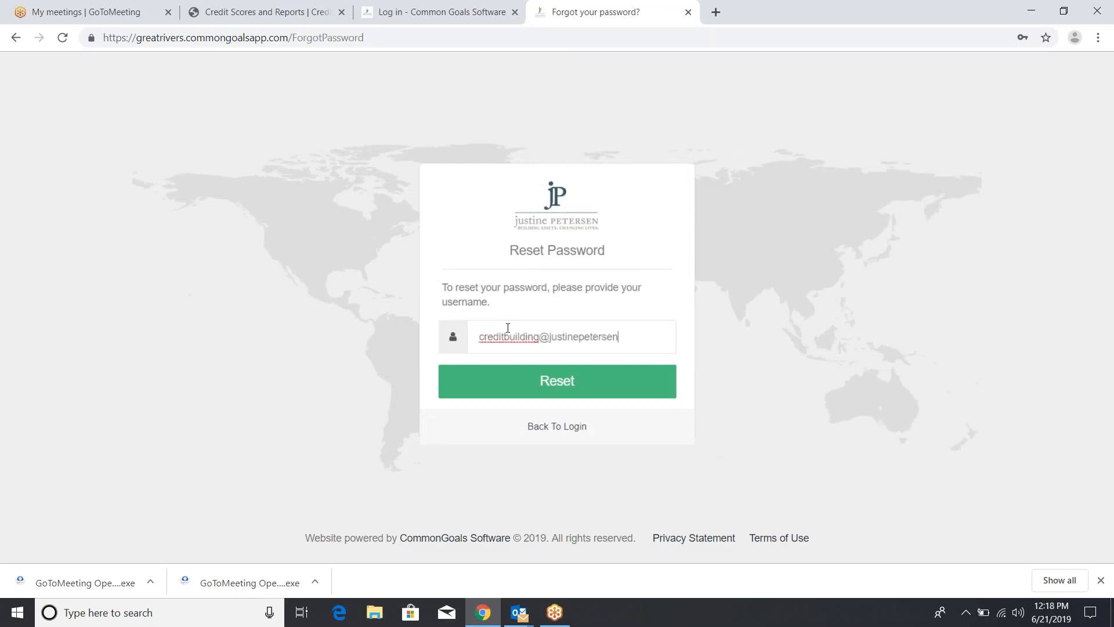
pyautogui.click(590, 396)
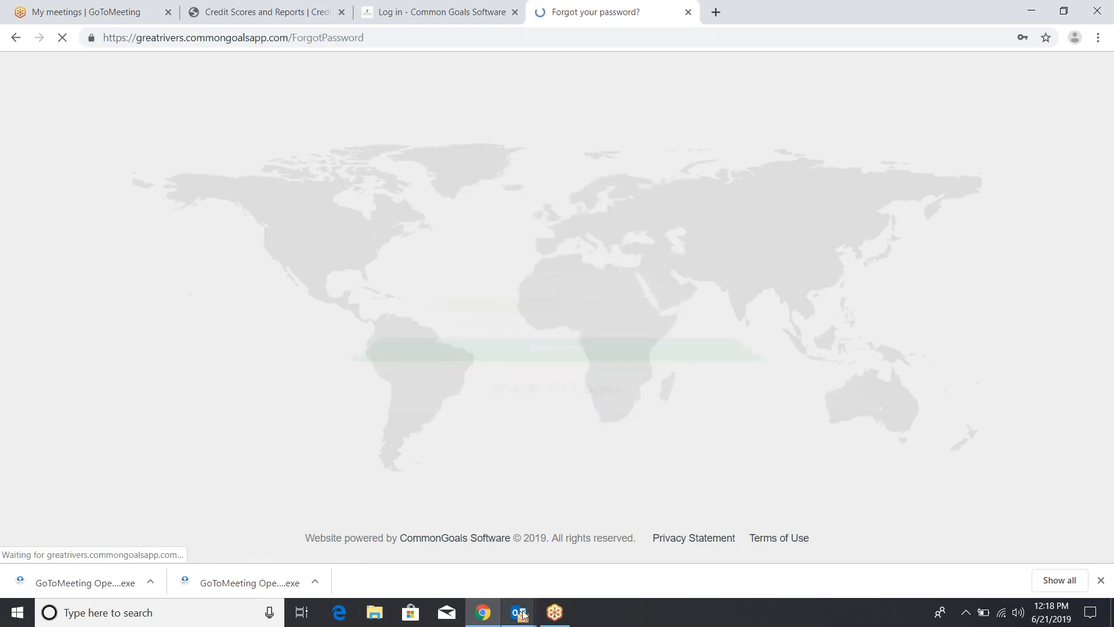
# In Outlook's Credit Building inbox, filter to unread and follow the reset e-mail's password link
pyautogui.moveTo(520, 613)
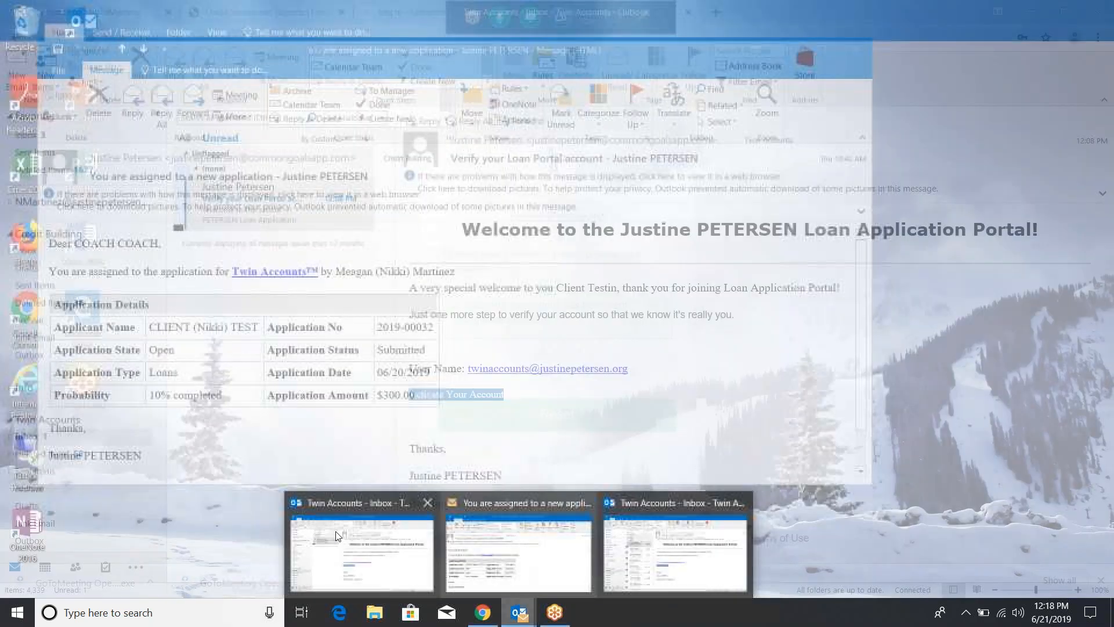
pyautogui.click(369, 549)
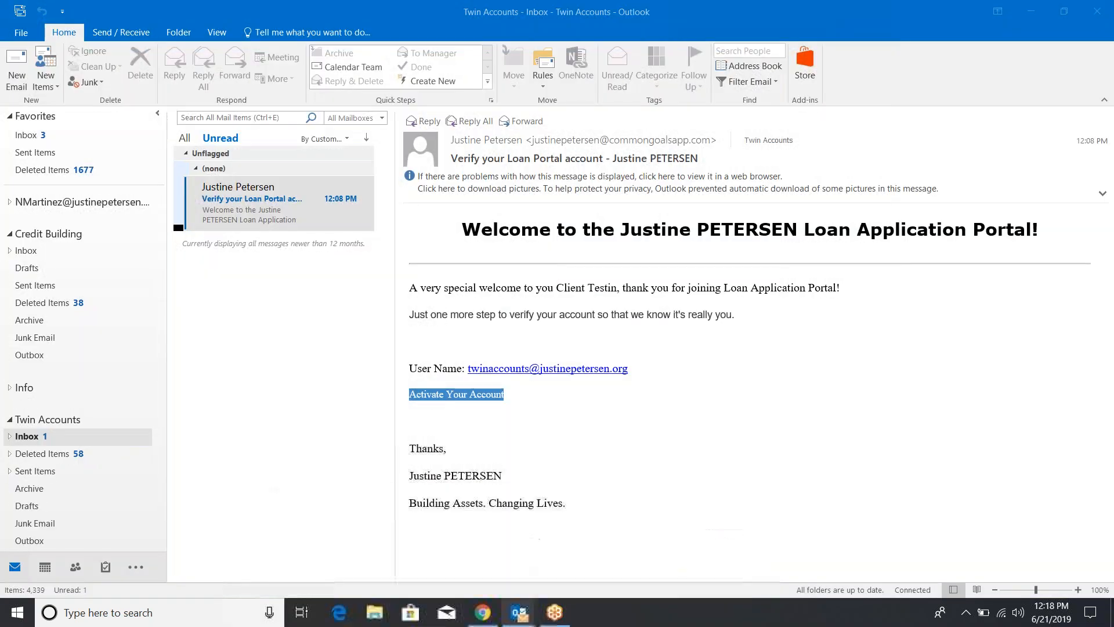
pyautogui.click(28, 253)
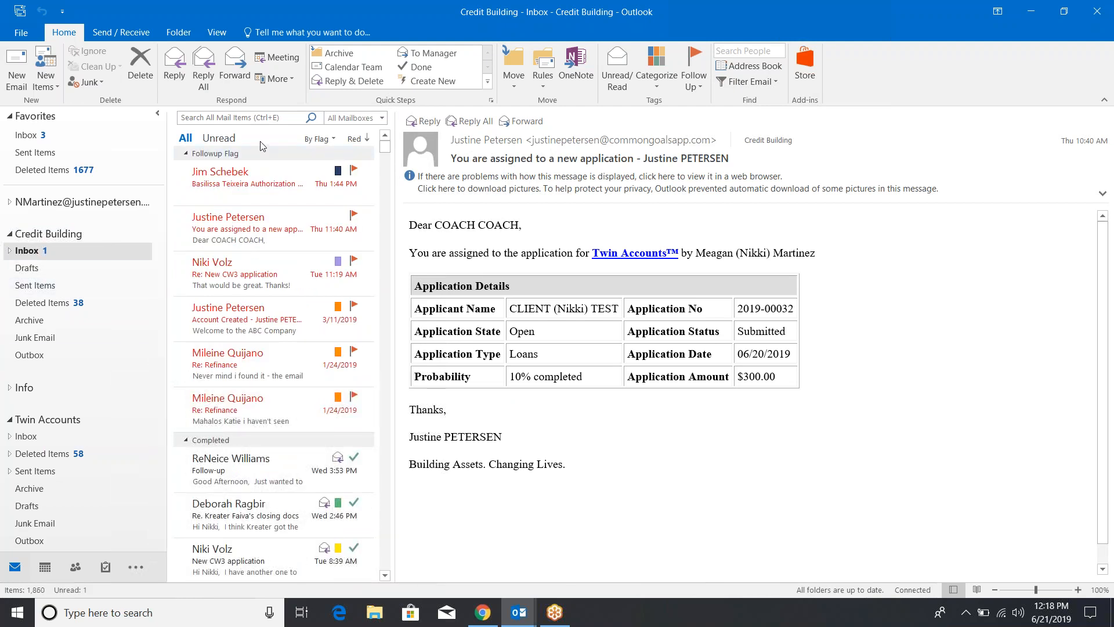
pyautogui.click(211, 141)
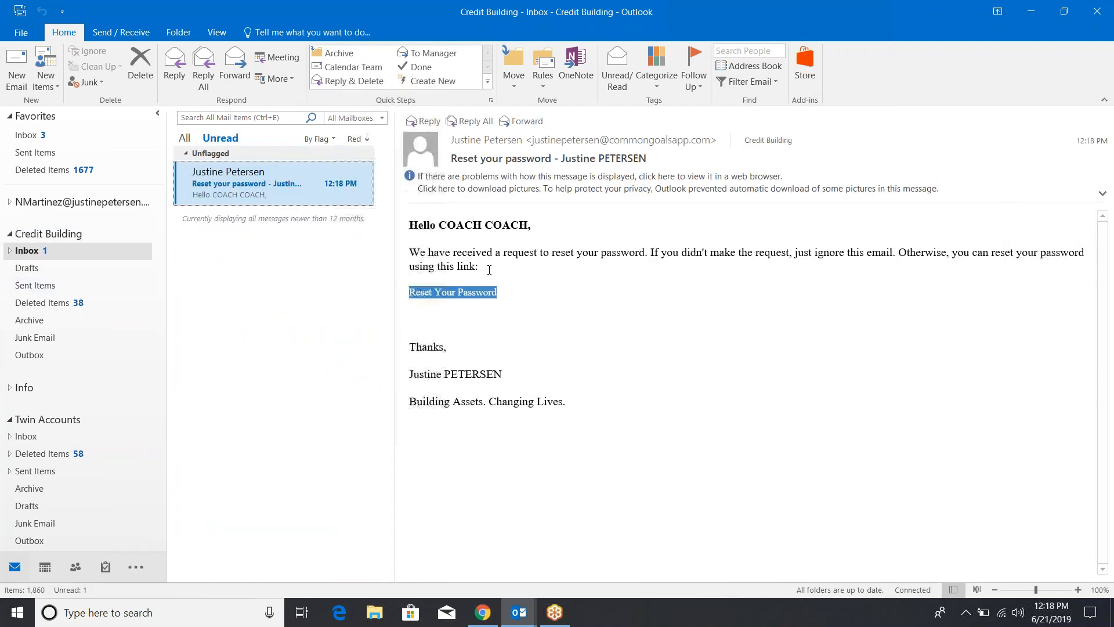
pyautogui.click(480, 293)
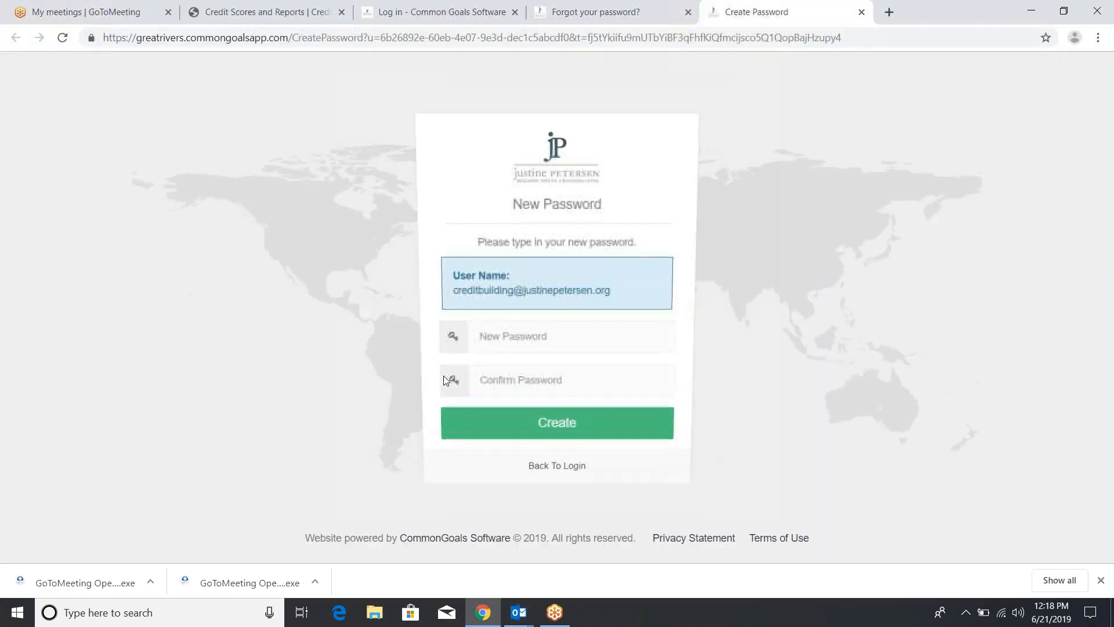
# Save a new staff password, then sign in with the saved username and that password
pyautogui.write('••••••')
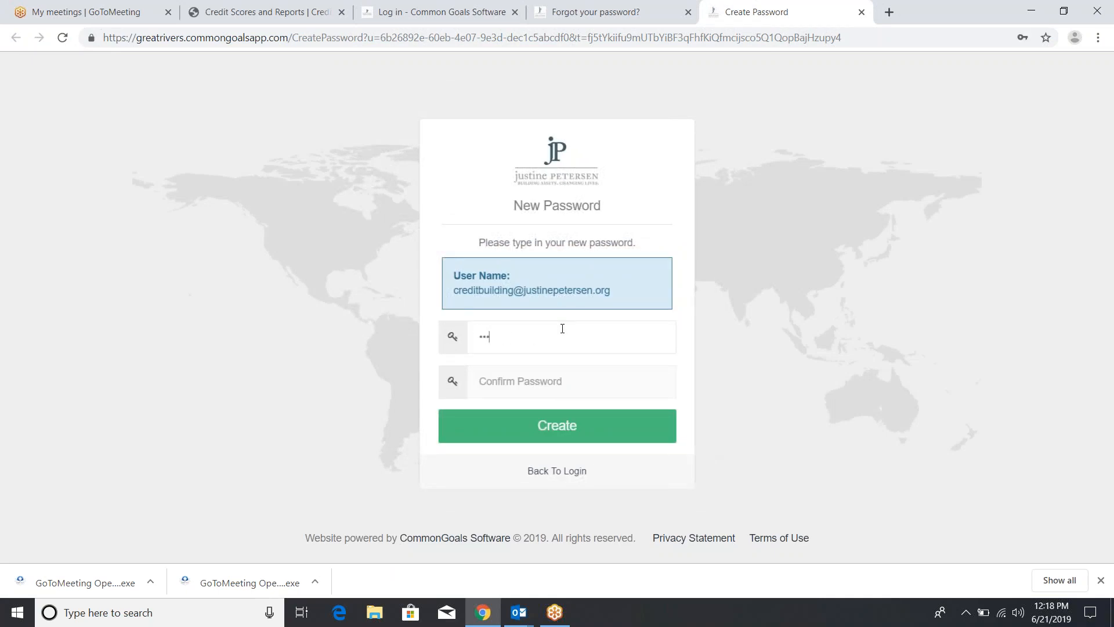
pyautogui.write('•••••')
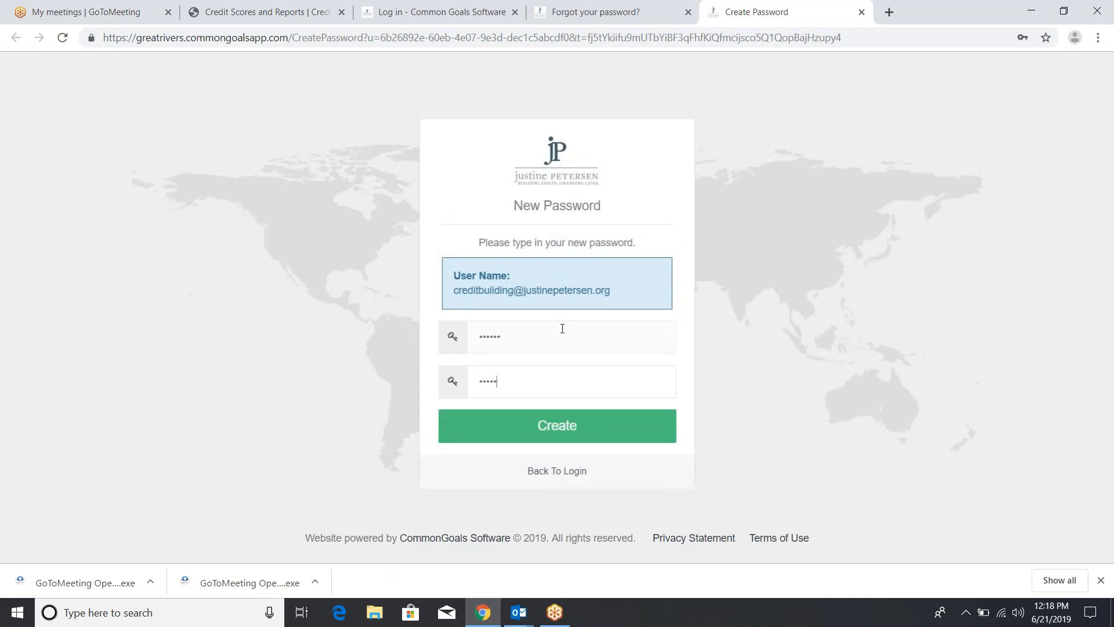
pyautogui.click(538, 438)
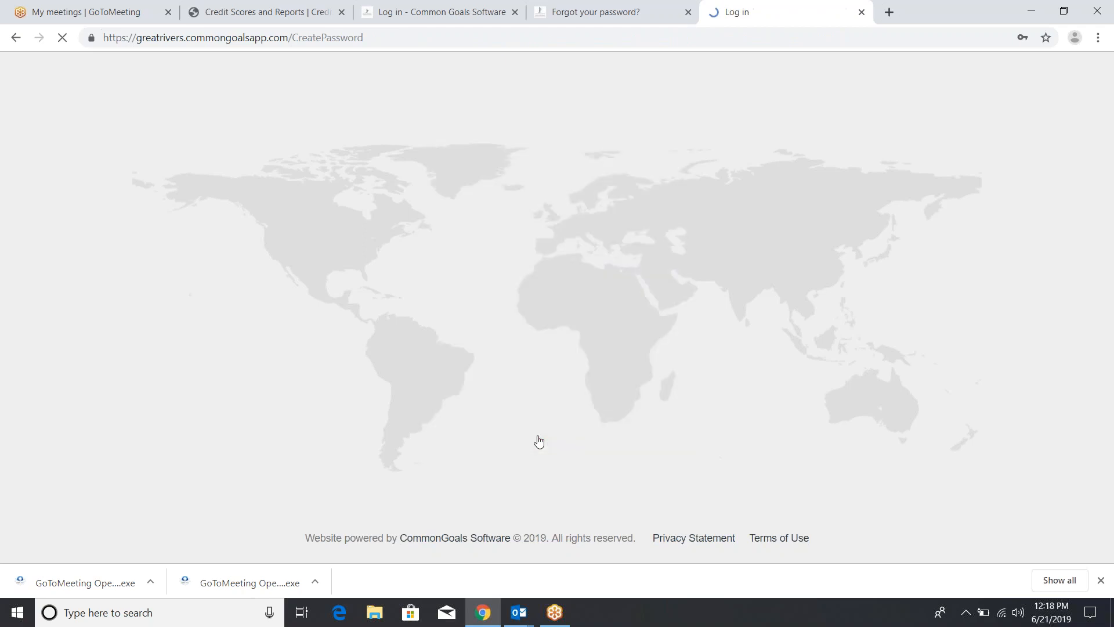
pyautogui.click(531, 294)
pyautogui.write('credit')
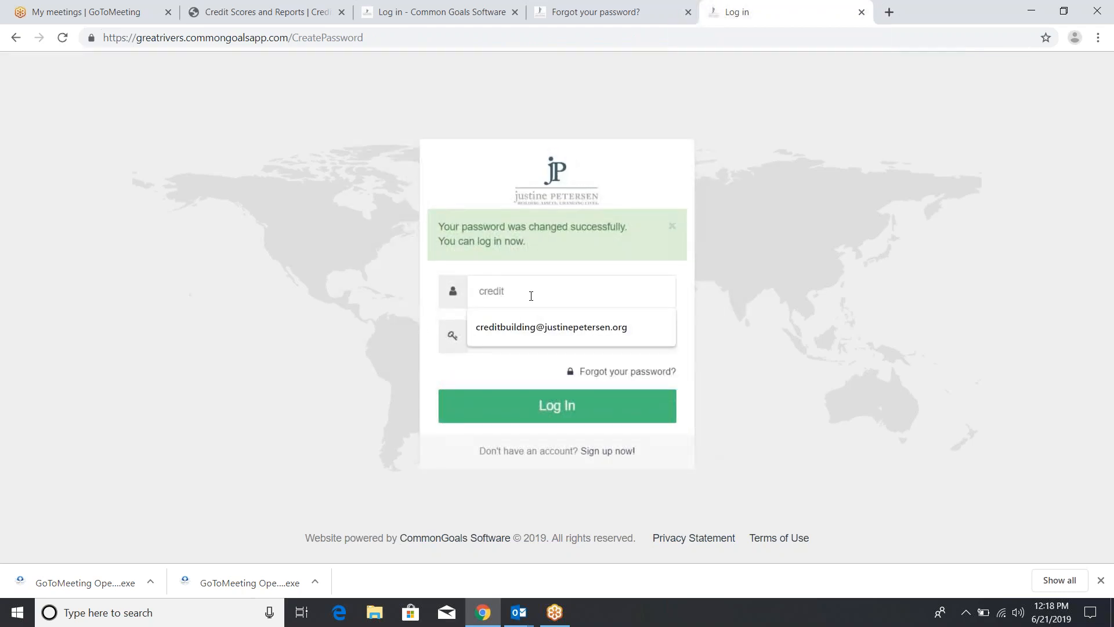
pyautogui.press('Down')
pyautogui.press('Return')
pyautogui.press('Tab')
pyautogui.write('••••••')
pyautogui.press('Return')
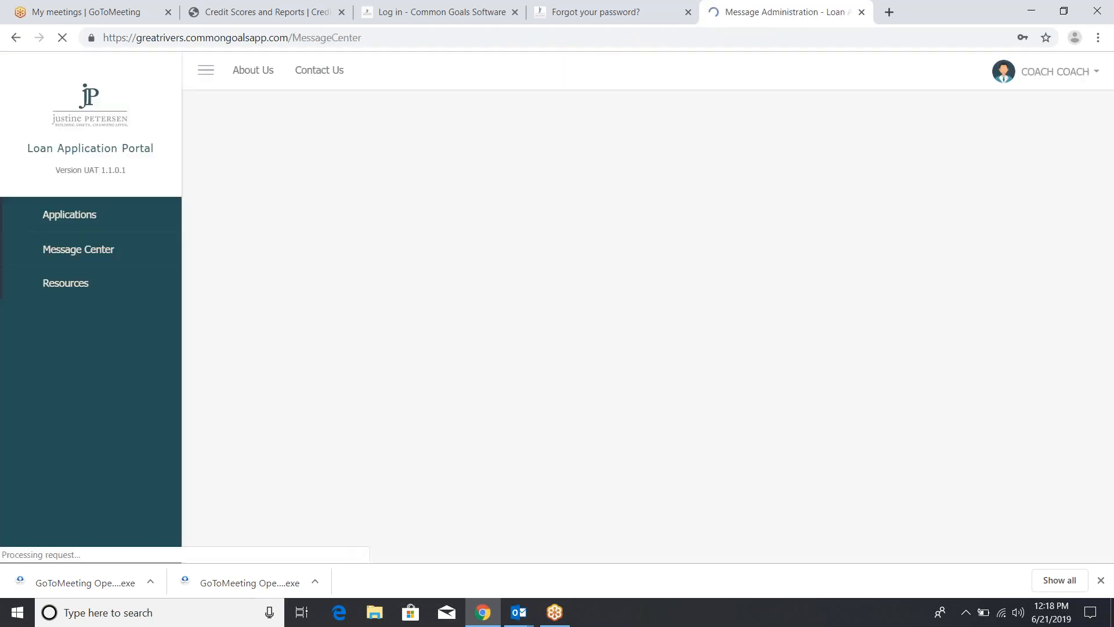
# Open the Applications - Loans list from the Loans link in the sidebar
pyautogui.click(102, 249)
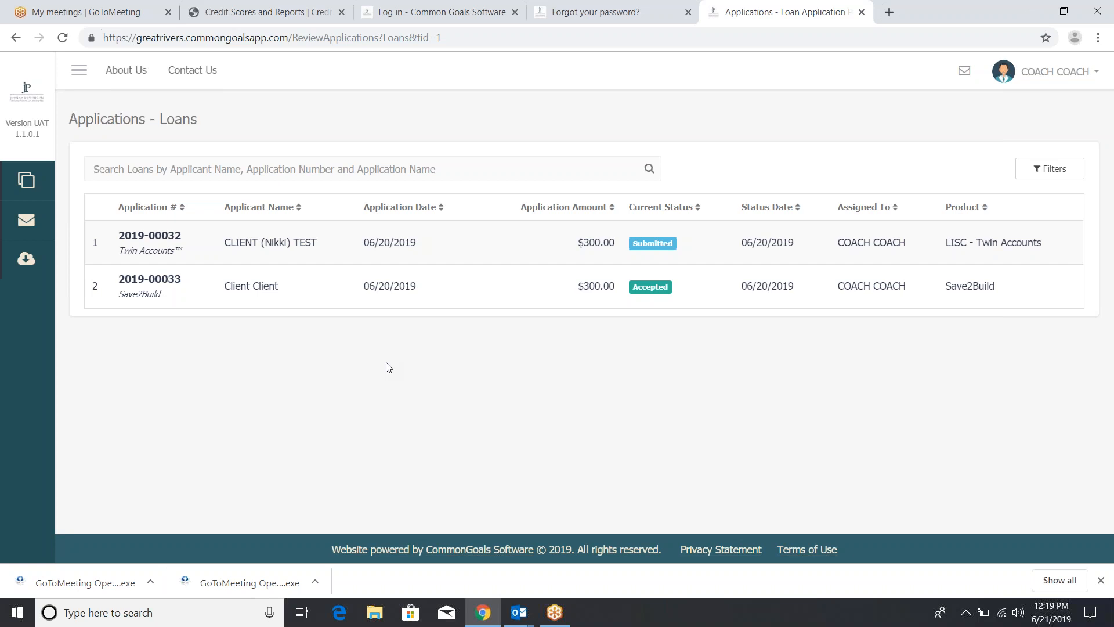
# Open the Twin Accounts application and scroll through its Completed Application form
pyautogui.click(648, 251)
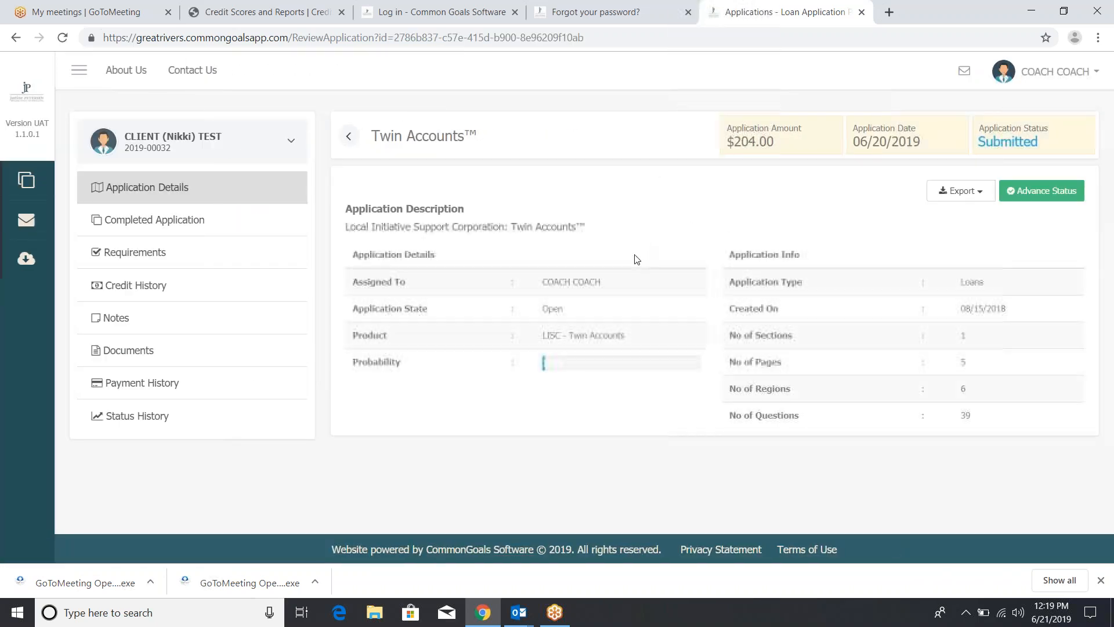
pyautogui.click(158, 235)
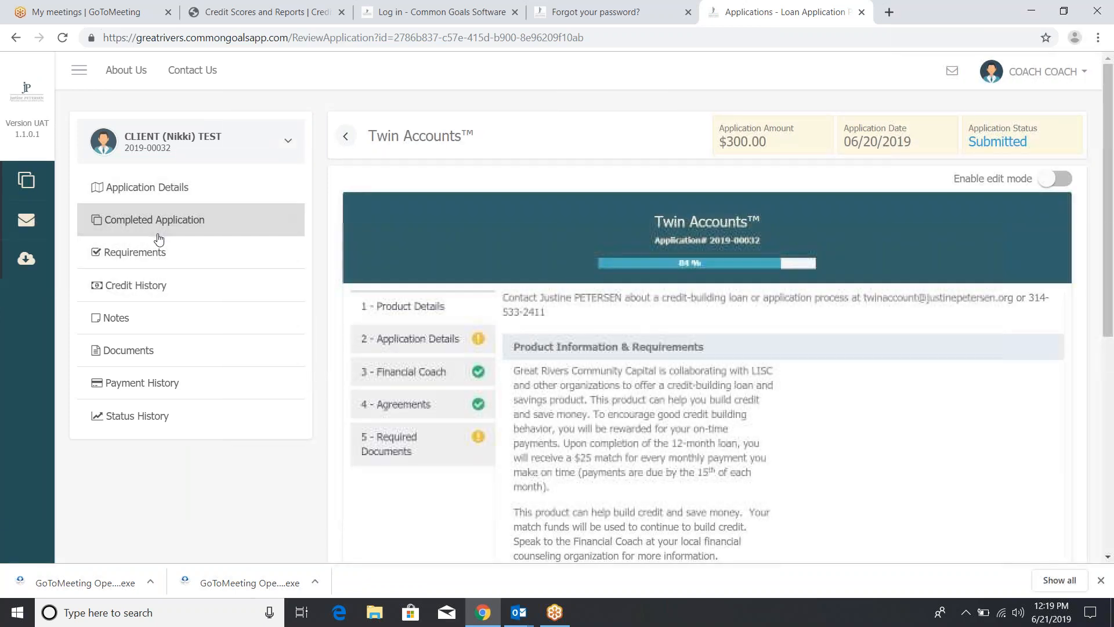
pyautogui.scroll(-1, 650, 452)
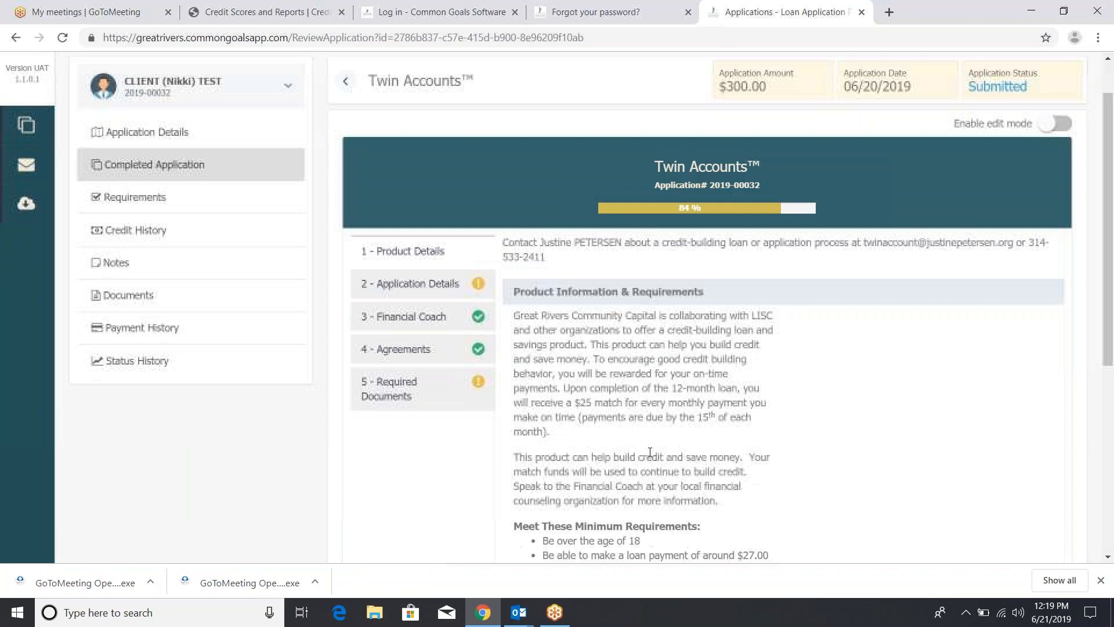
pyautogui.scroll(-1, 467, 283)
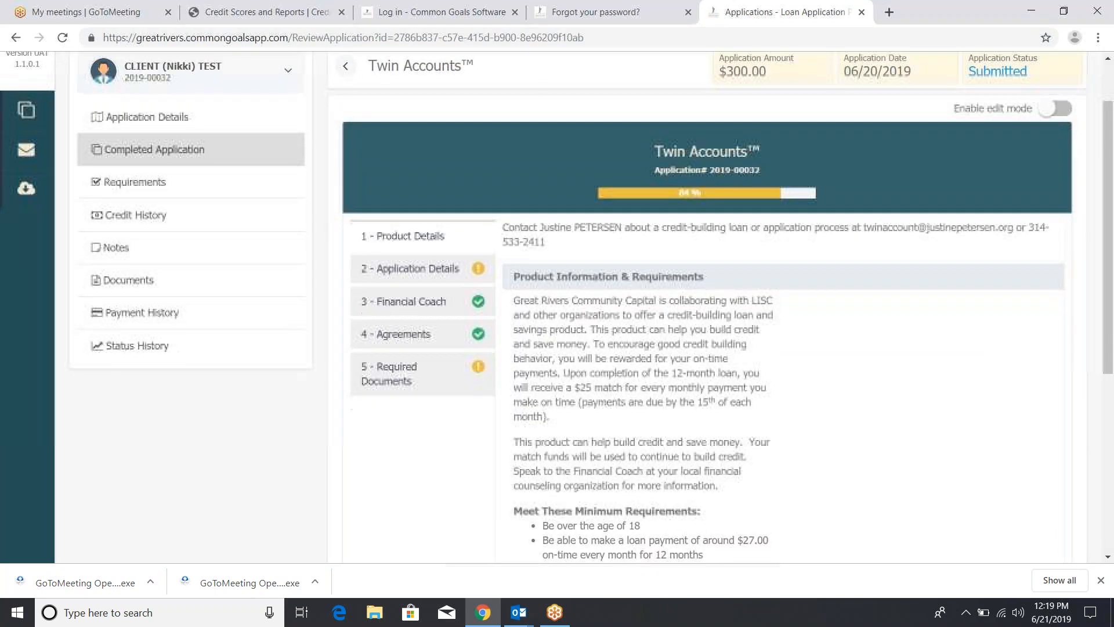
# Review the 2 - Application Details section, then return to the Completed Application form
pyautogui.click(467, 284)
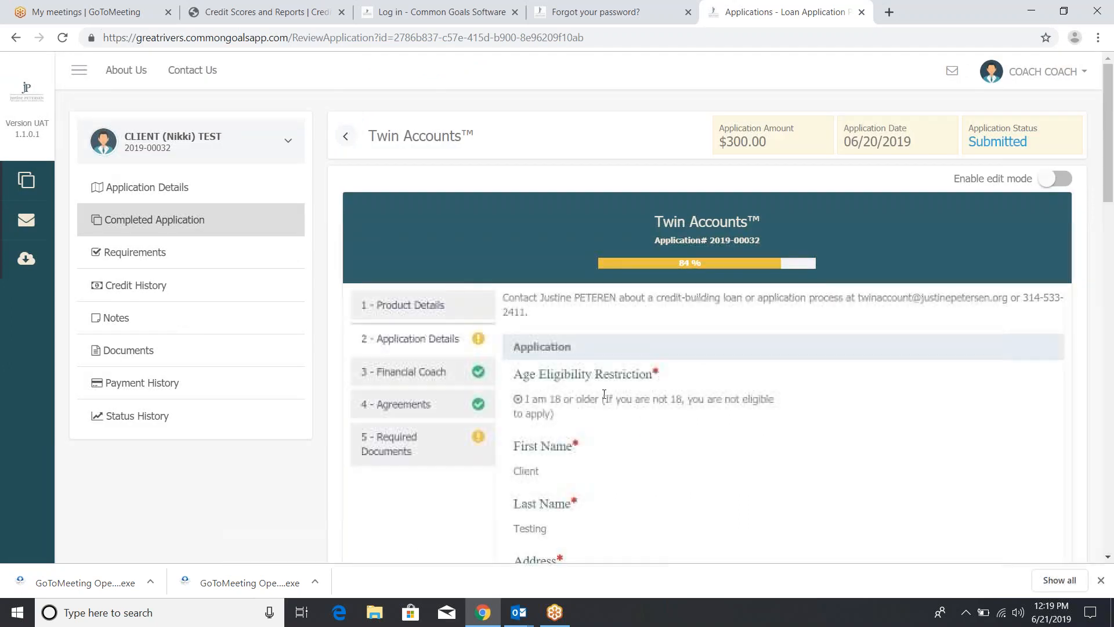
pyautogui.scroll(-3, 604, 394)
pyautogui.scroll(-7, 604, 394)
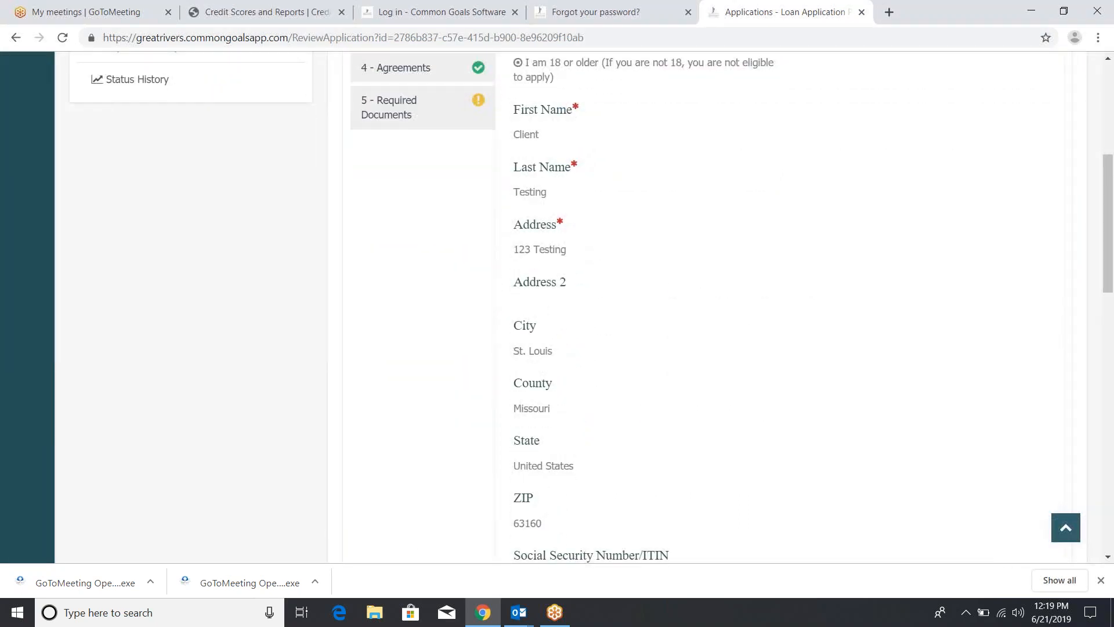
pyautogui.scroll(-1, 580, 308)
pyautogui.scroll(-10, 580, 307)
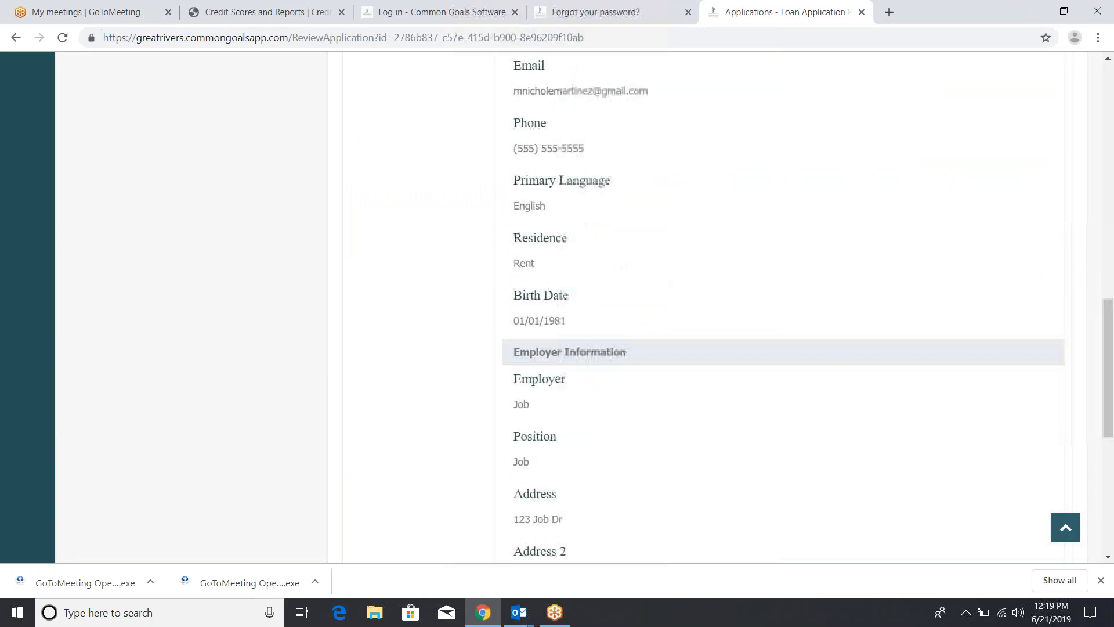
pyautogui.scroll(18, 580, 307)
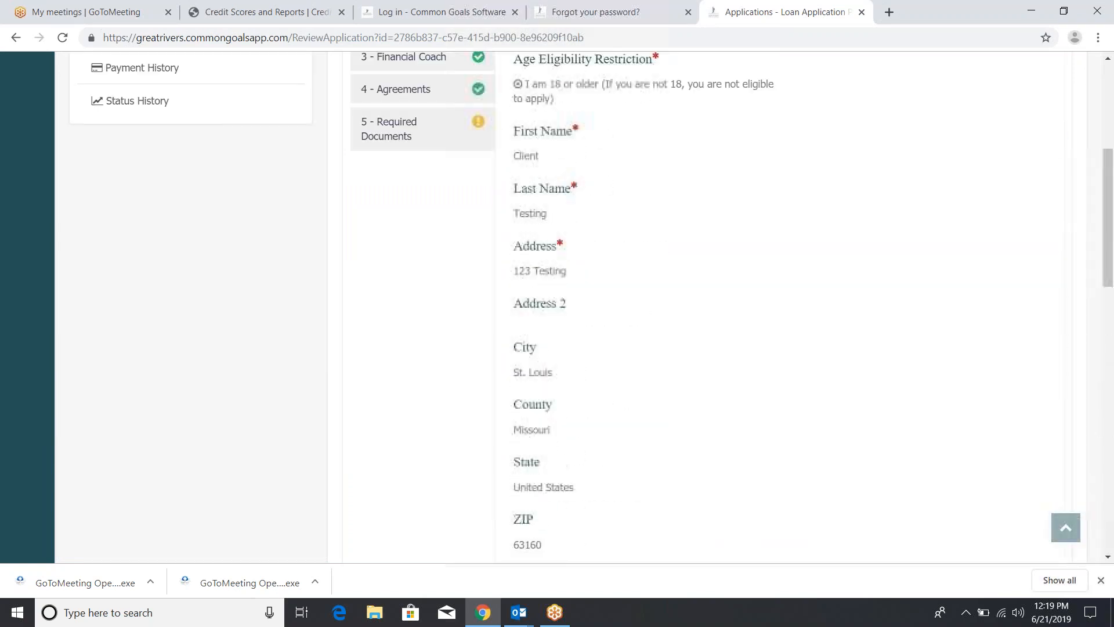
pyautogui.scroll(1, 579, 380)
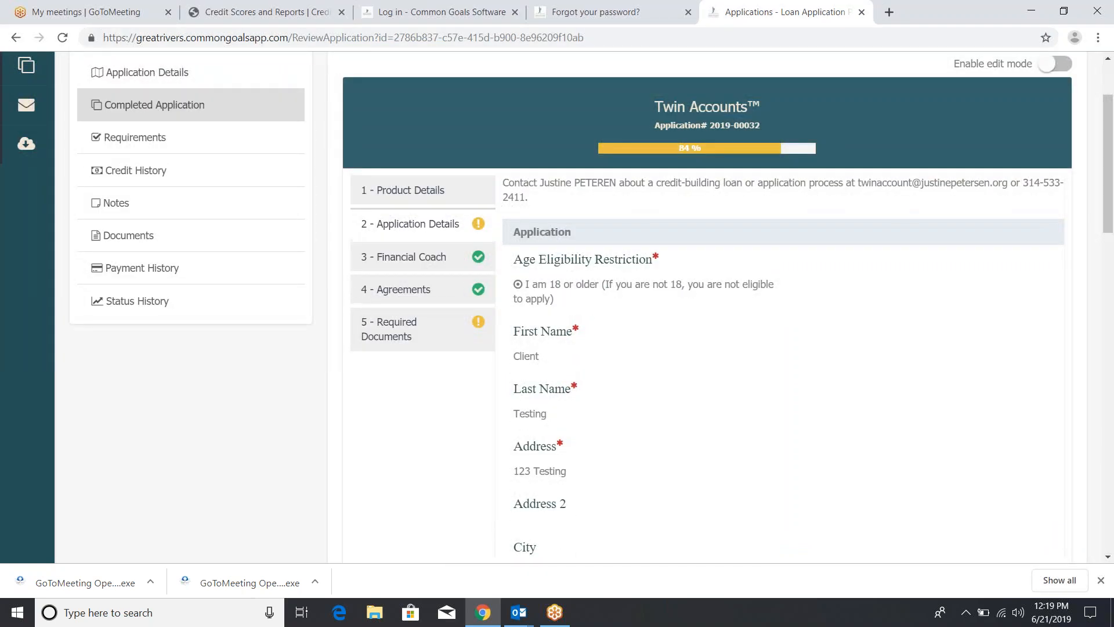
pyautogui.click(180, 74)
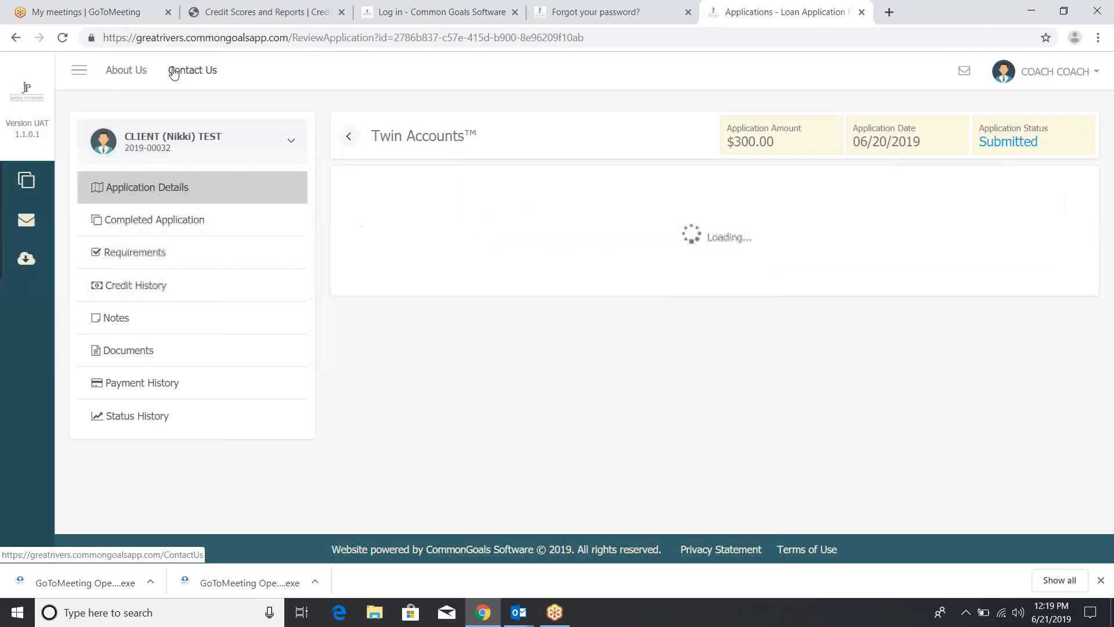
pyautogui.click(267, 229)
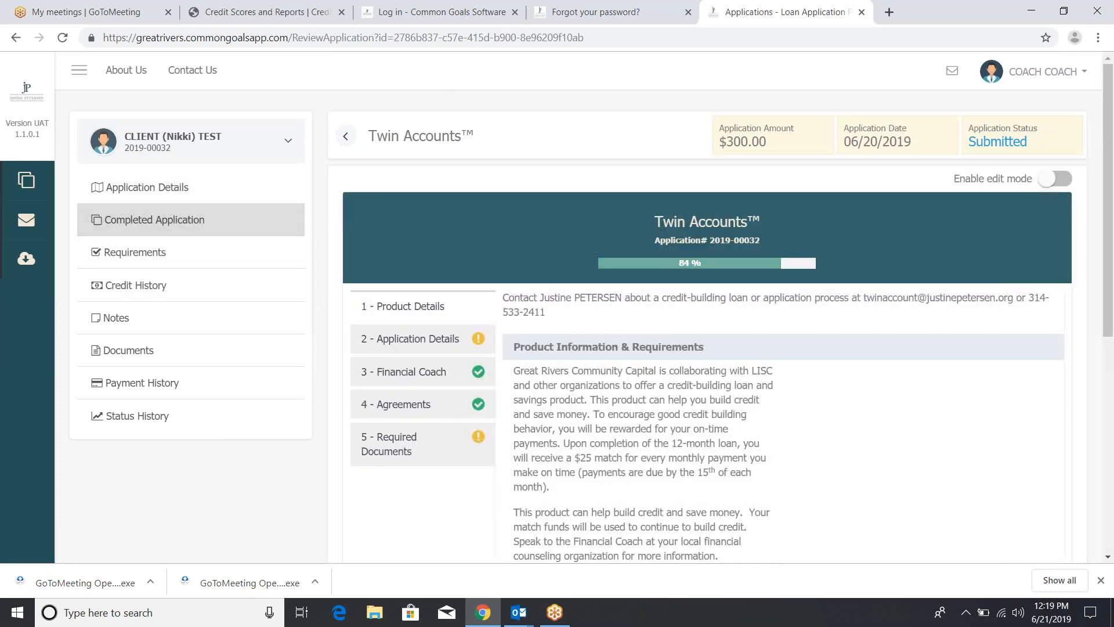
# Turn on editing of the completed Twin Accounts application and scroll its saved details
pyautogui.click(1053, 179)
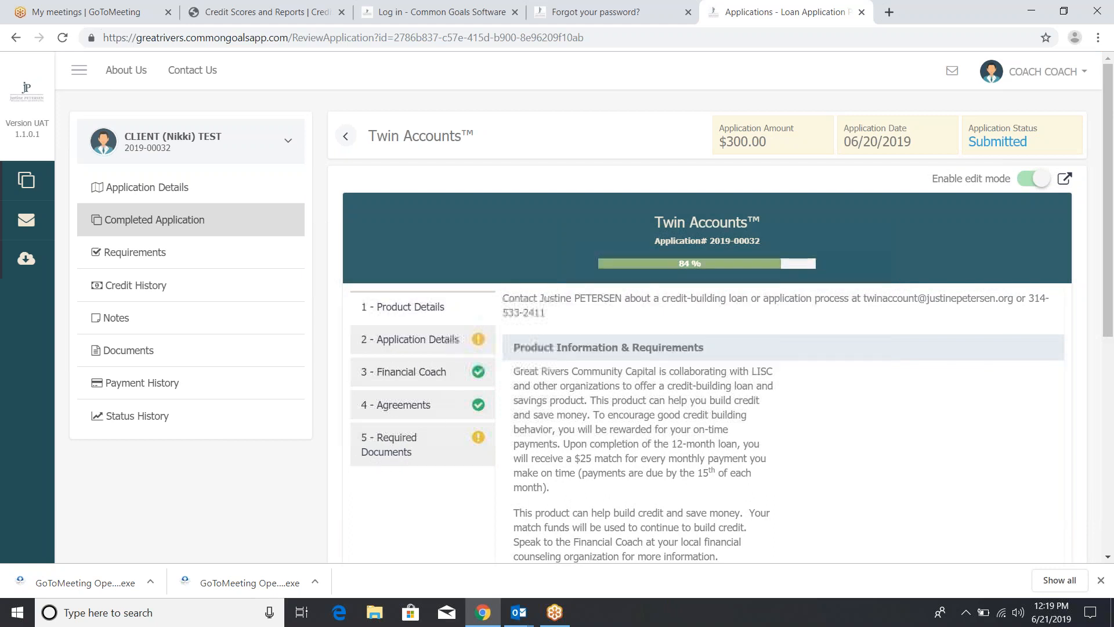
pyautogui.scroll(-1, 437, 455)
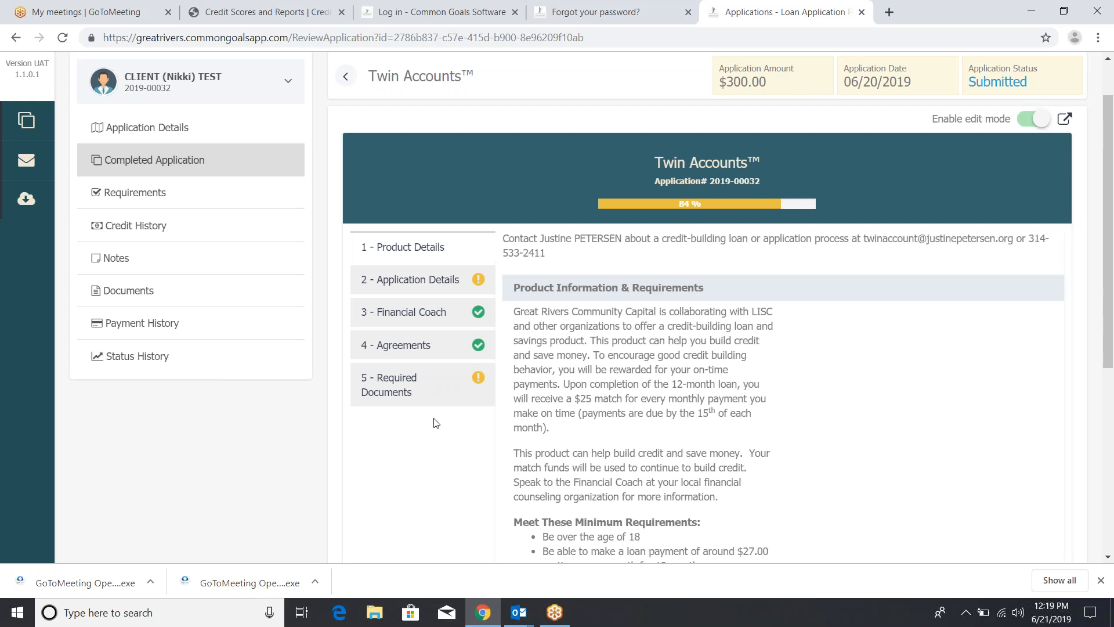
pyautogui.scroll(-1, 436, 422)
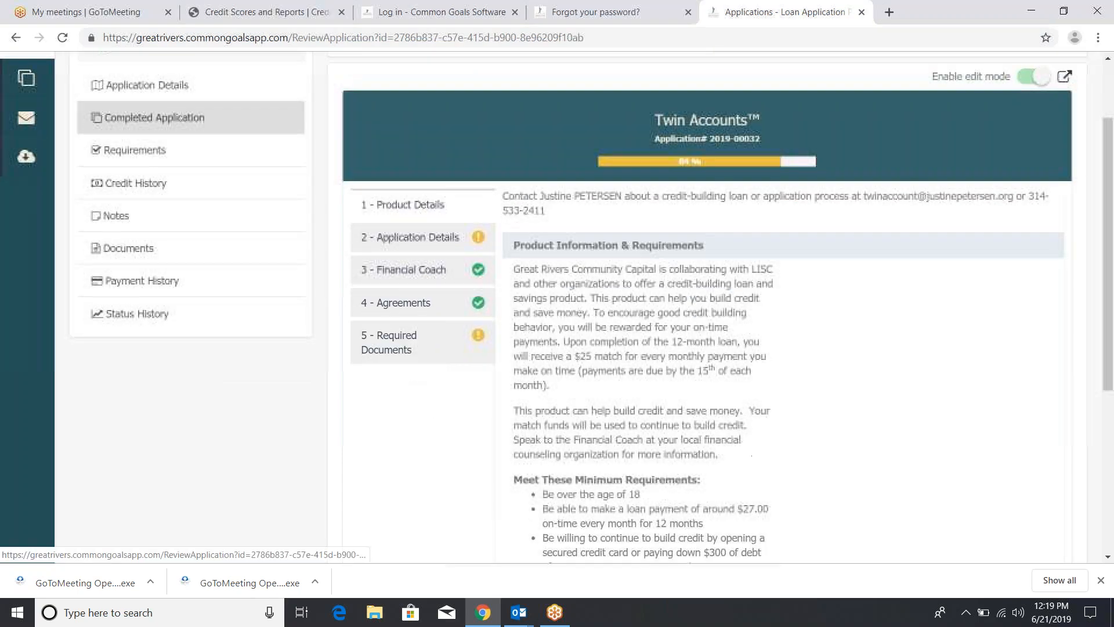
# Advance through Financial Coach and Agreements to the 5 - Required Documents upload step
pyautogui.click(405, 278)
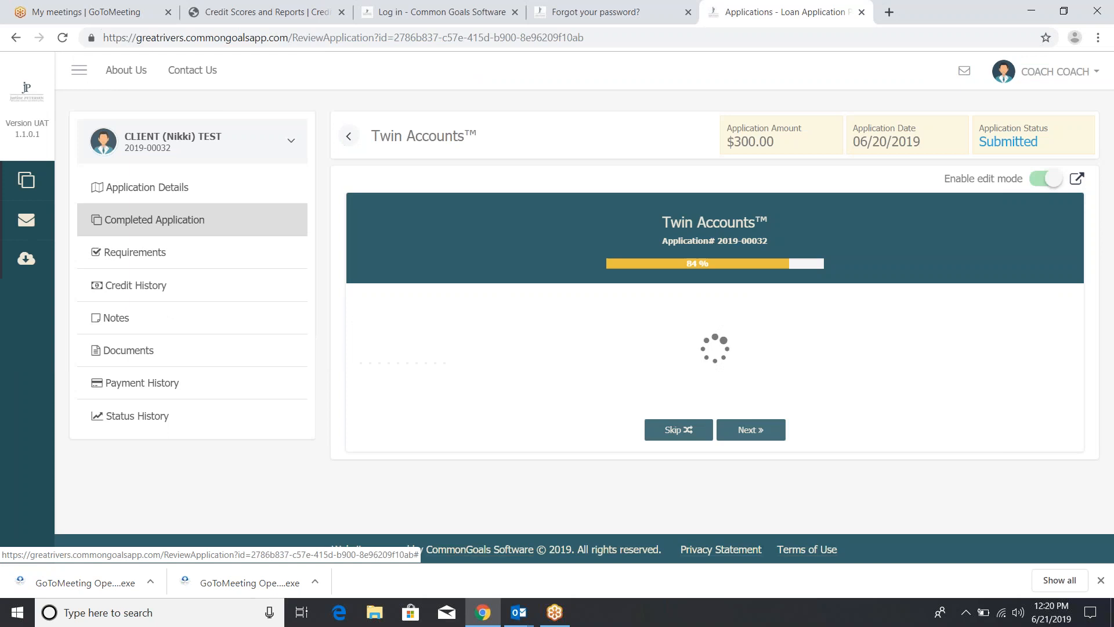
pyautogui.scroll(-4, 714, 308)
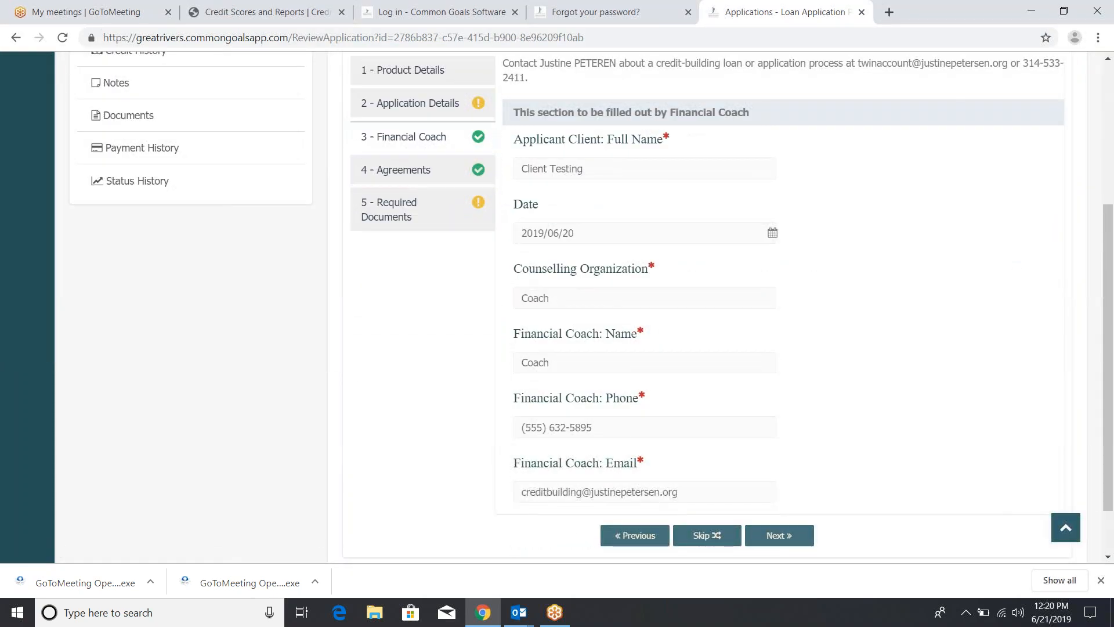
pyautogui.rightClick(446, 174)
pyautogui.click(331, 196)
pyautogui.click(385, 181)
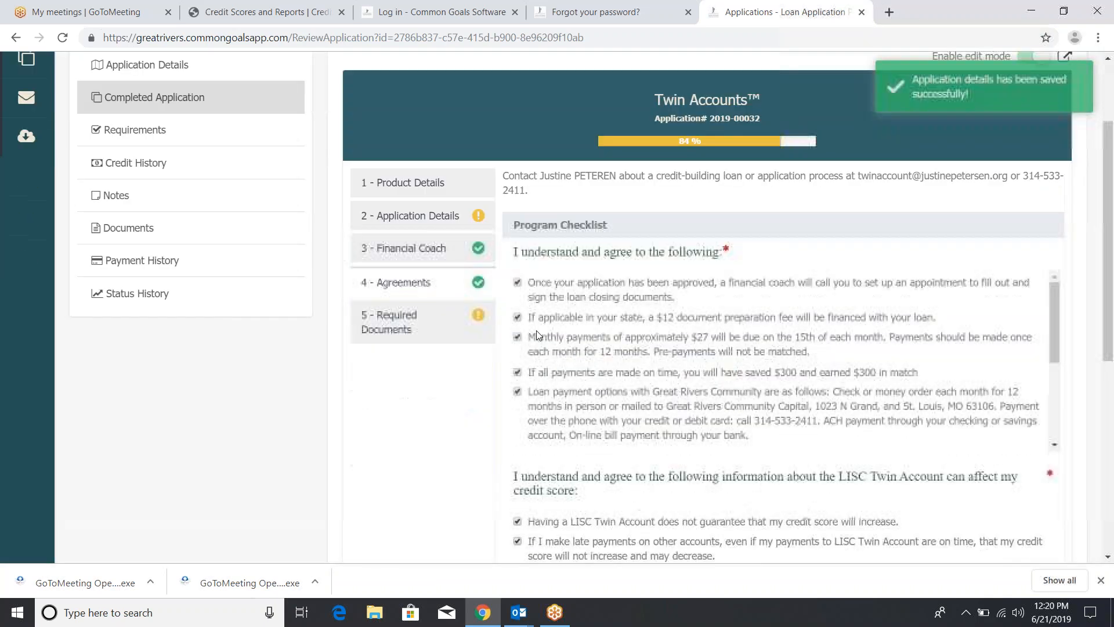
pyautogui.click(441, 319)
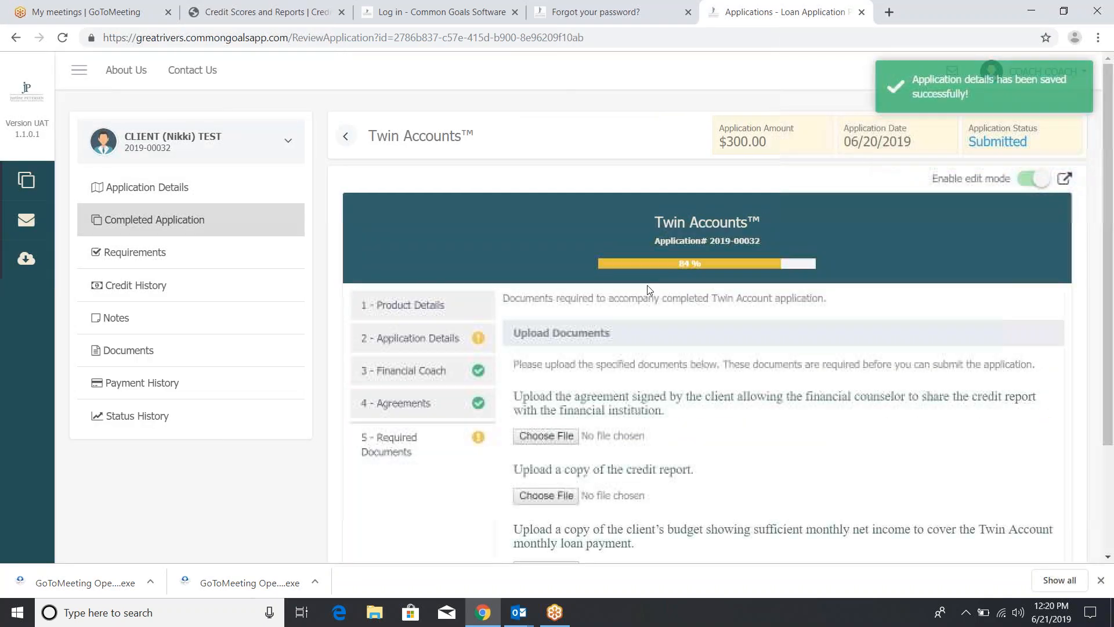
# Attach the .xlsx file from Documents as the signed credit-report agreement and save it
pyautogui.scroll(-1, 648, 285)
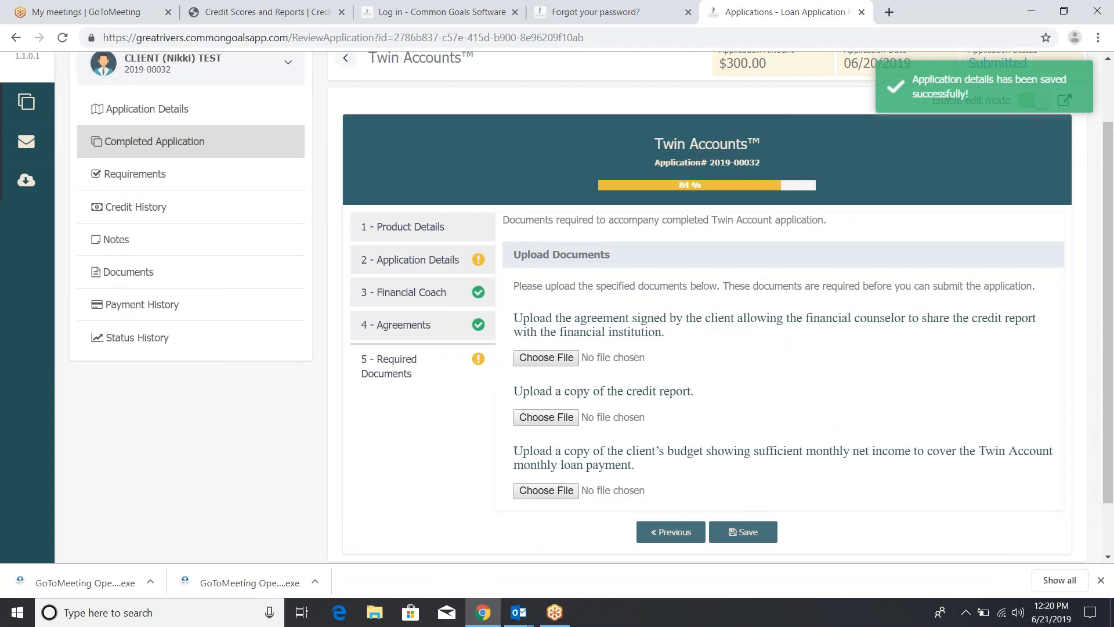
pyautogui.rightClick(556, 359)
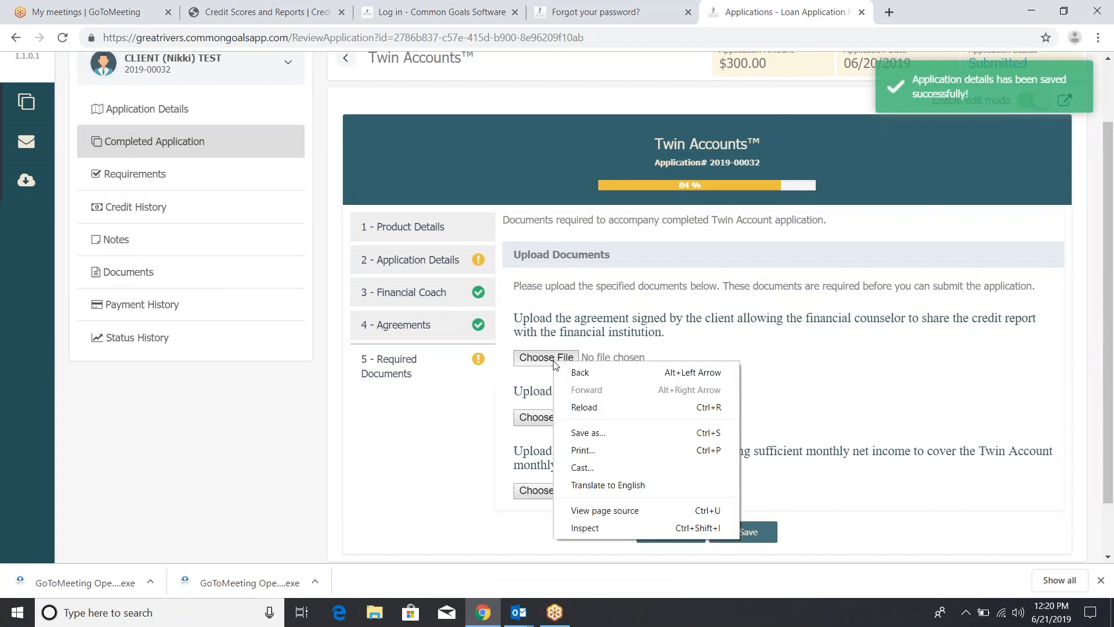
pyautogui.click(546, 358)
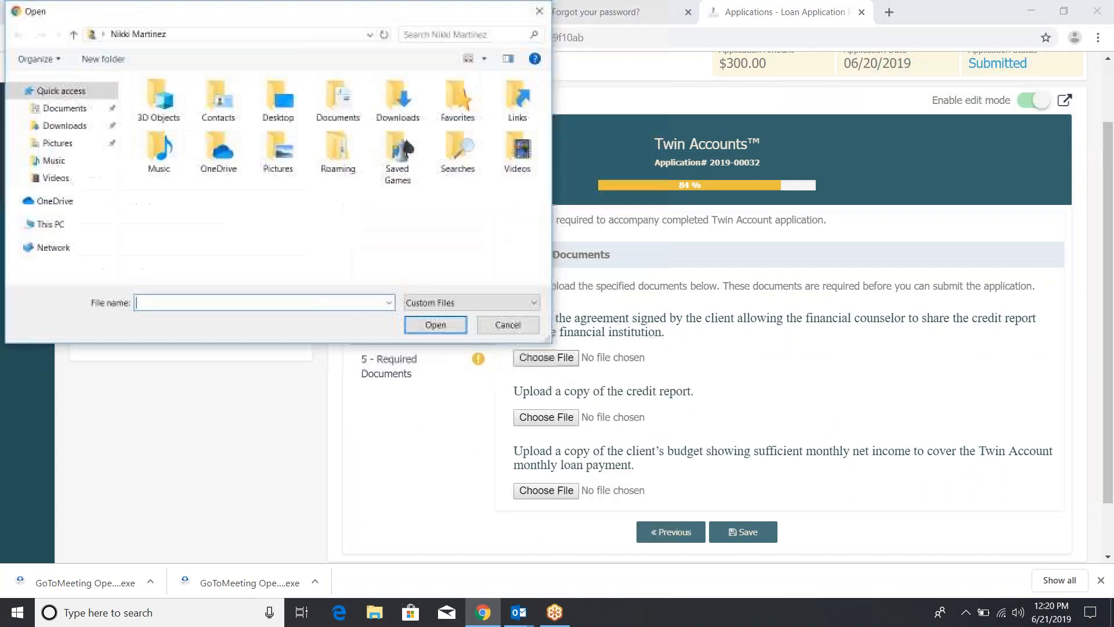
pyautogui.click(83, 112)
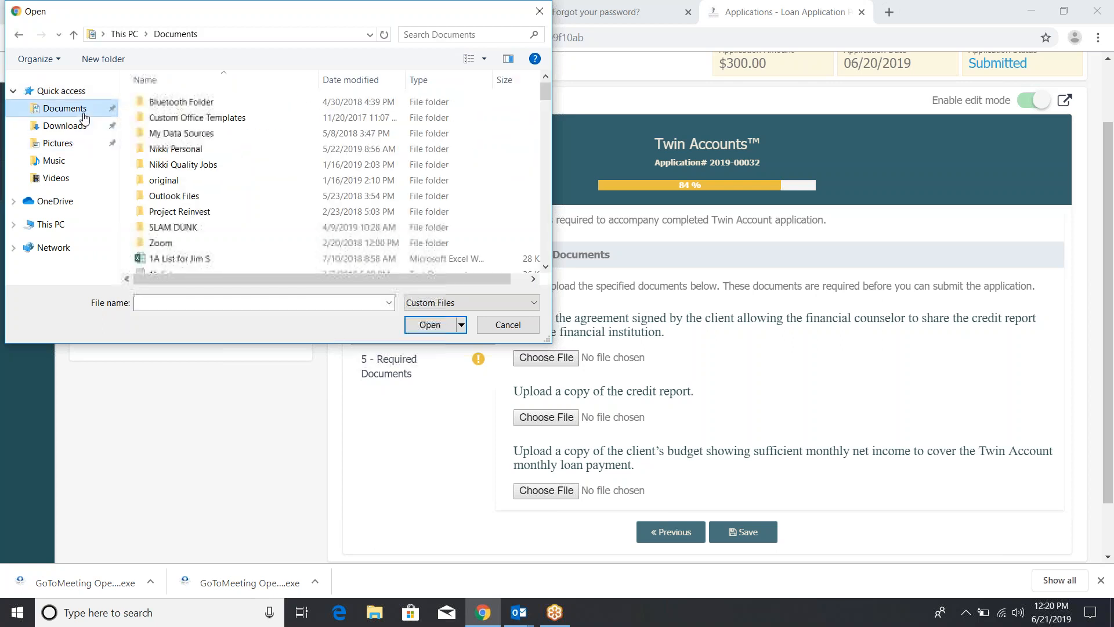
pyautogui.click(166, 262)
pyautogui.click(446, 327)
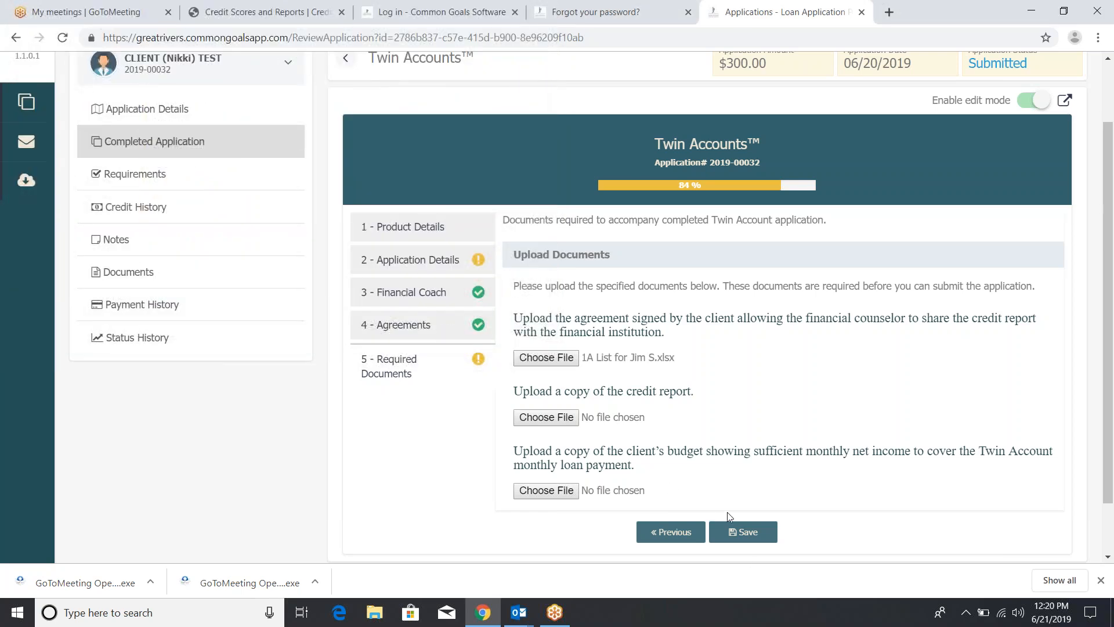
pyautogui.rightClick(738, 532)
pyautogui.click(742, 532)
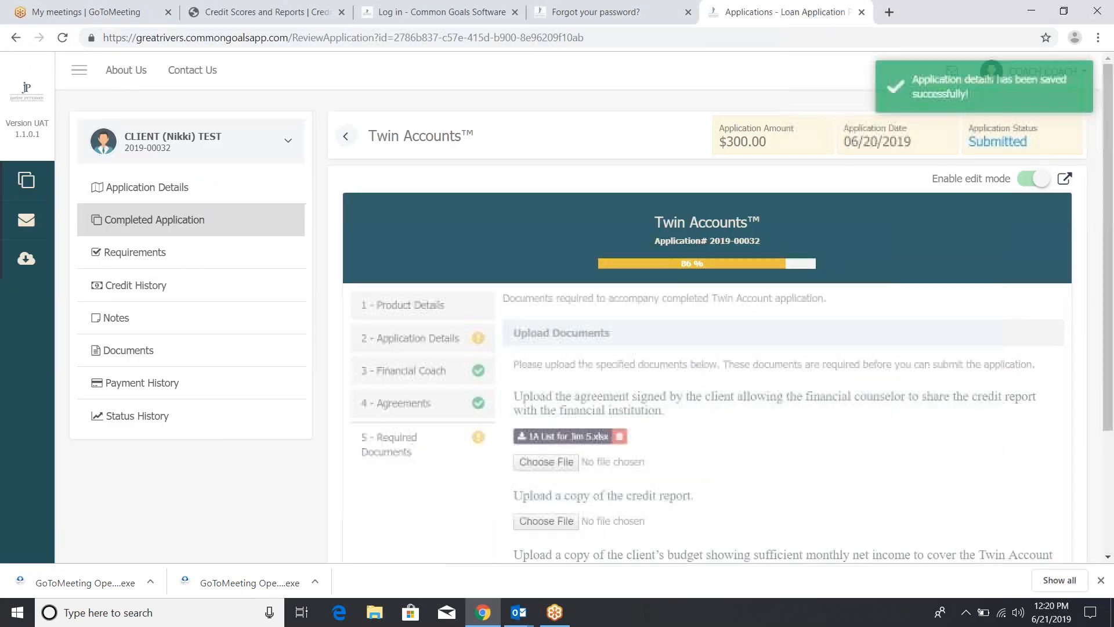
pyautogui.scroll(-3, 697, 348)
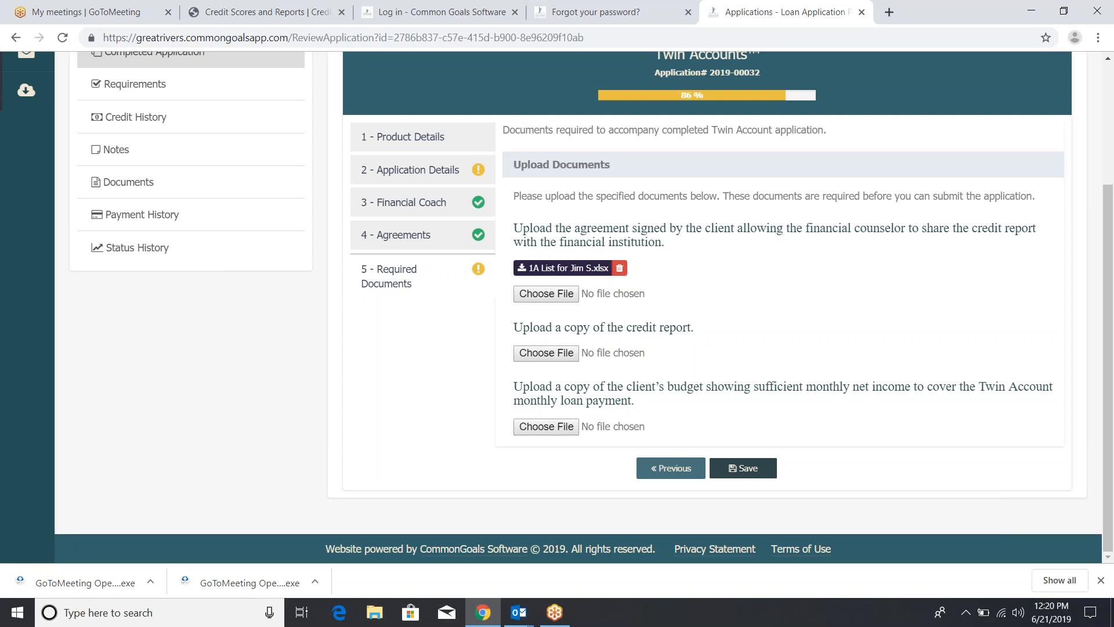
pyautogui.scroll(1, 858, 403)
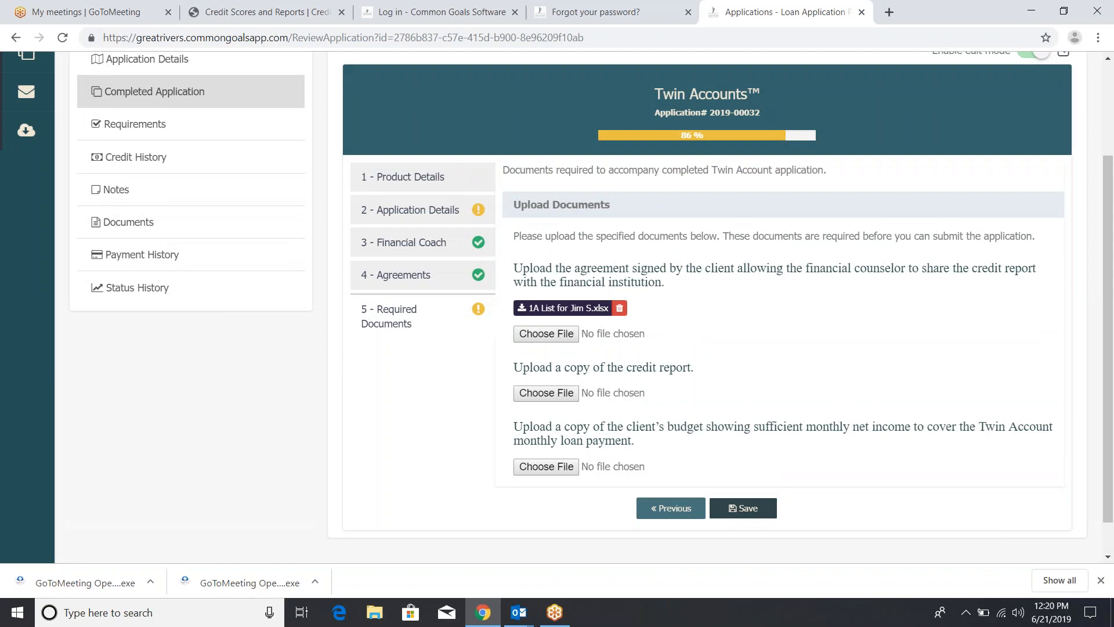
pyautogui.scroll(3, 580, 308)
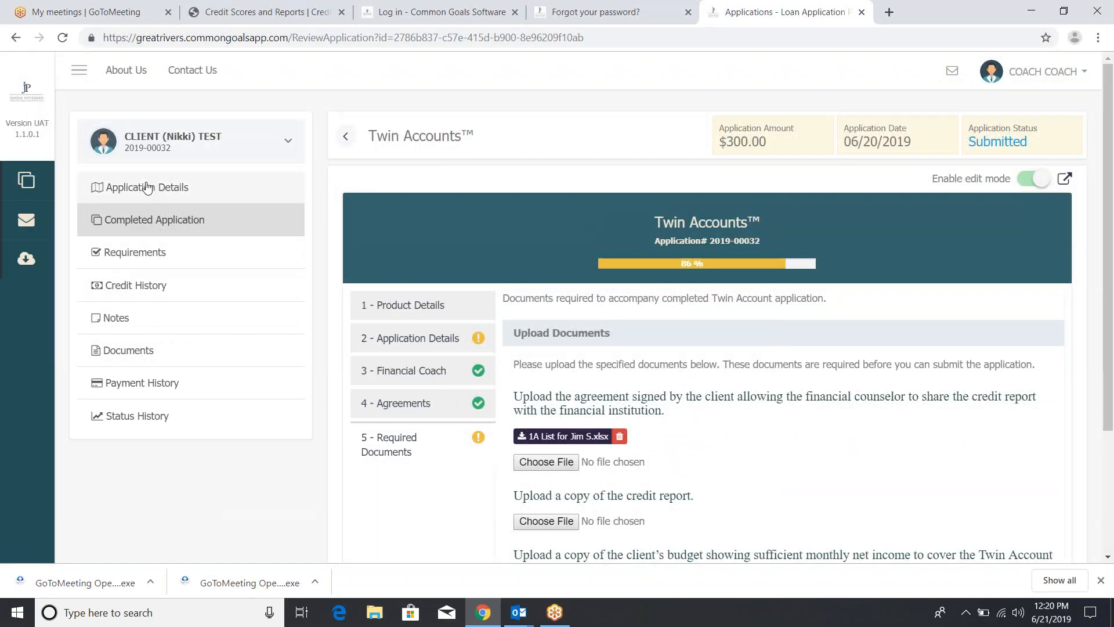
# Return to Twin Accounts details, show the To JSON and To PDF export options, then reopen Loans
pyautogui.click(150, 187)
pyautogui.rightClick(26, 176)
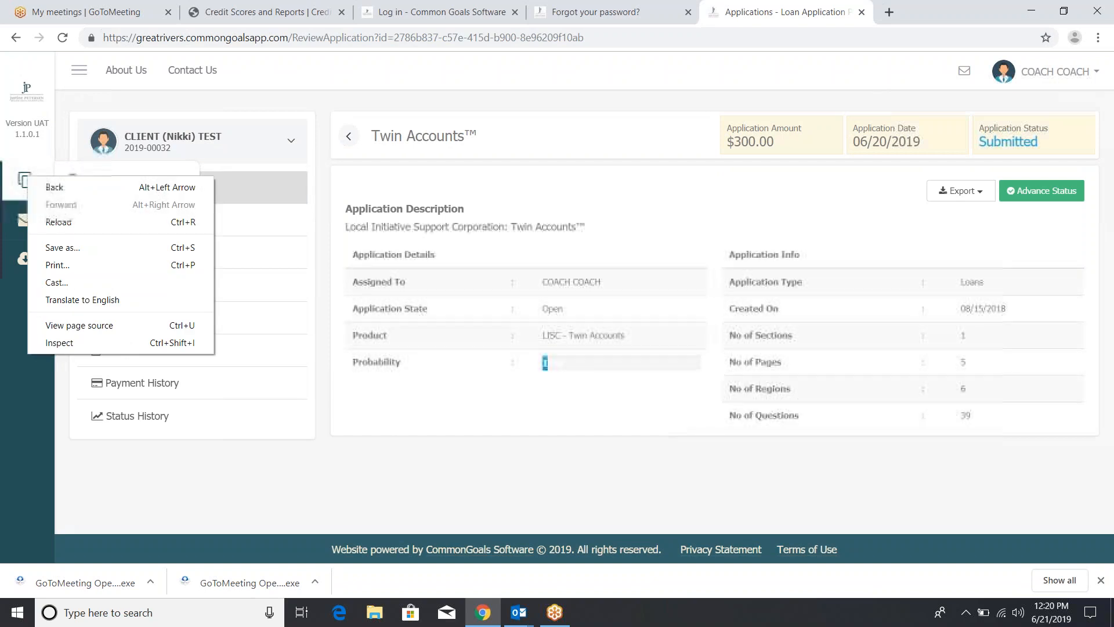
pyautogui.click(25, 177)
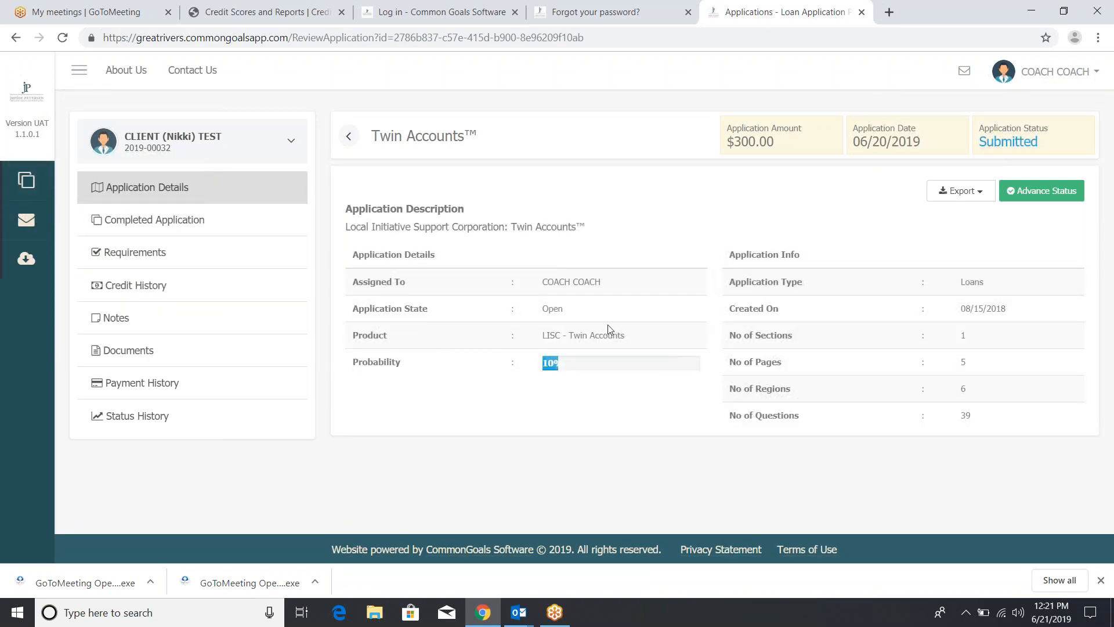
pyautogui.click(968, 195)
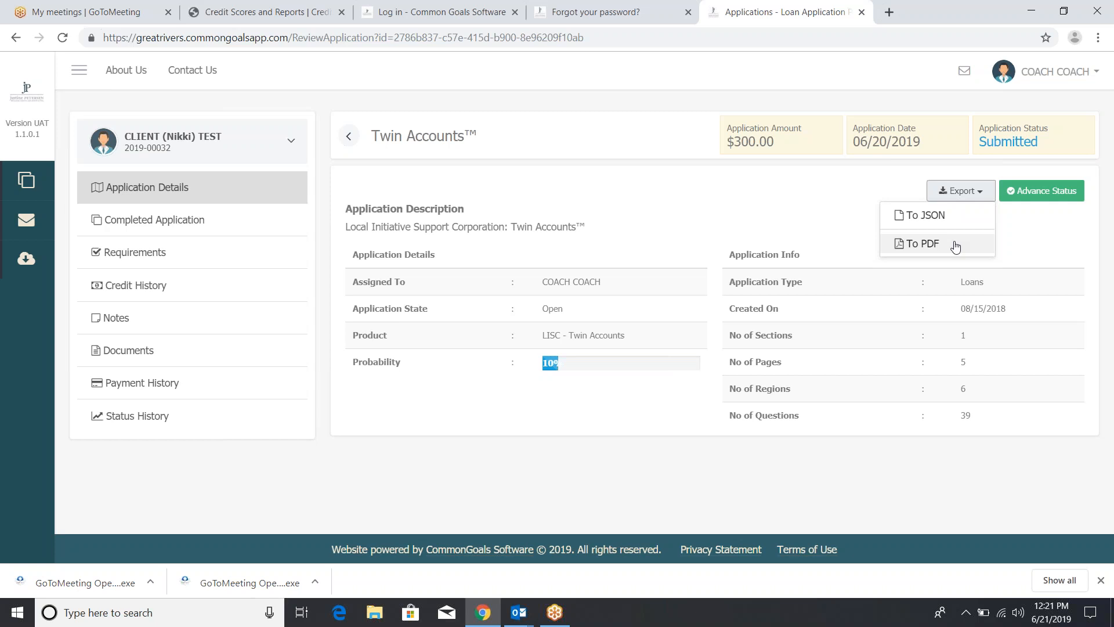
pyautogui.moveTo(27, 180)
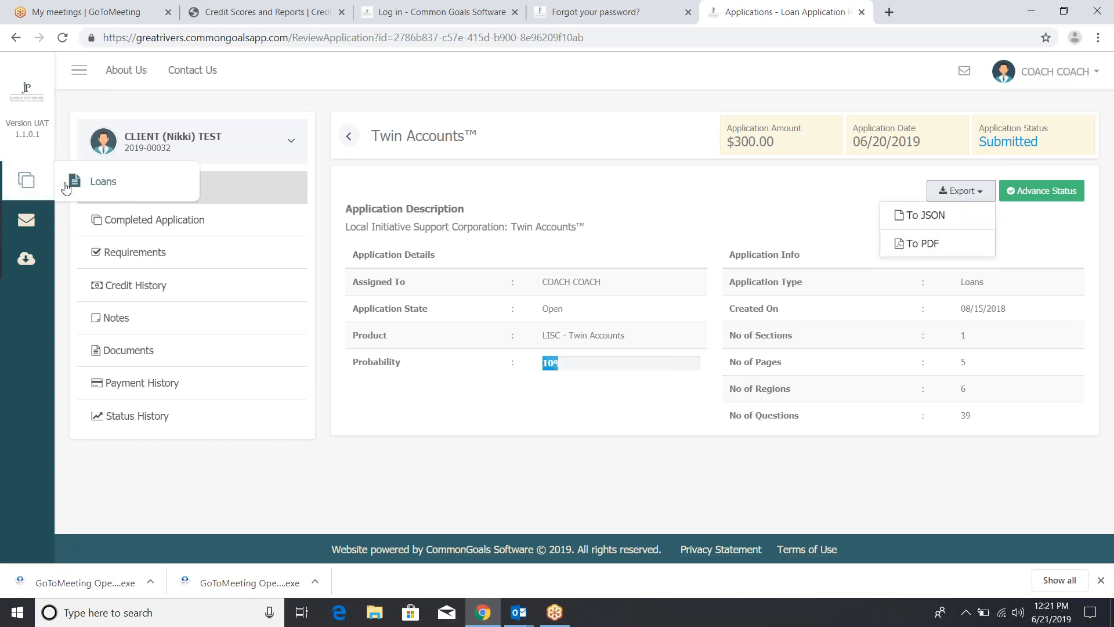
pyautogui.click(67, 185)
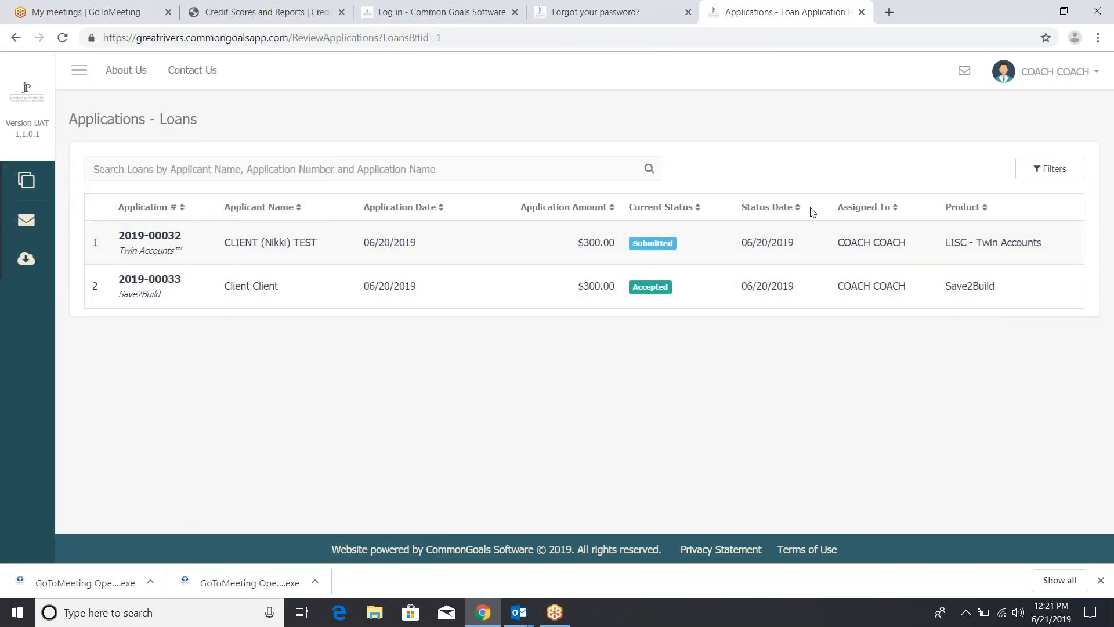
# Sort the loan applications by Current Status so Accepted Save2Build appears first
pyautogui.click(698, 208)
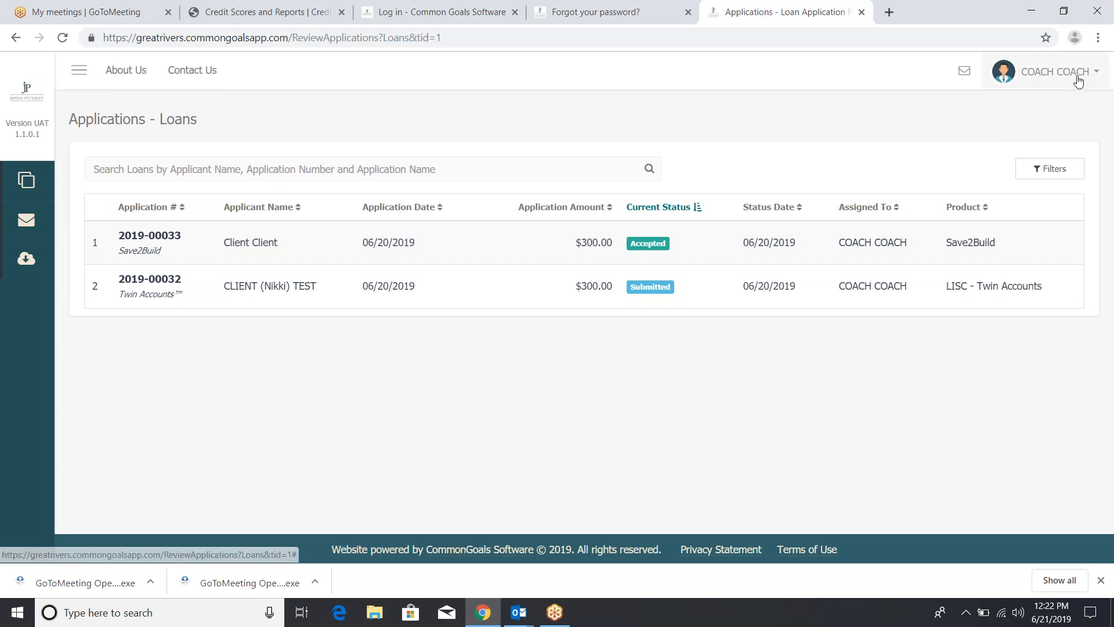
pyautogui.click(1078, 82)
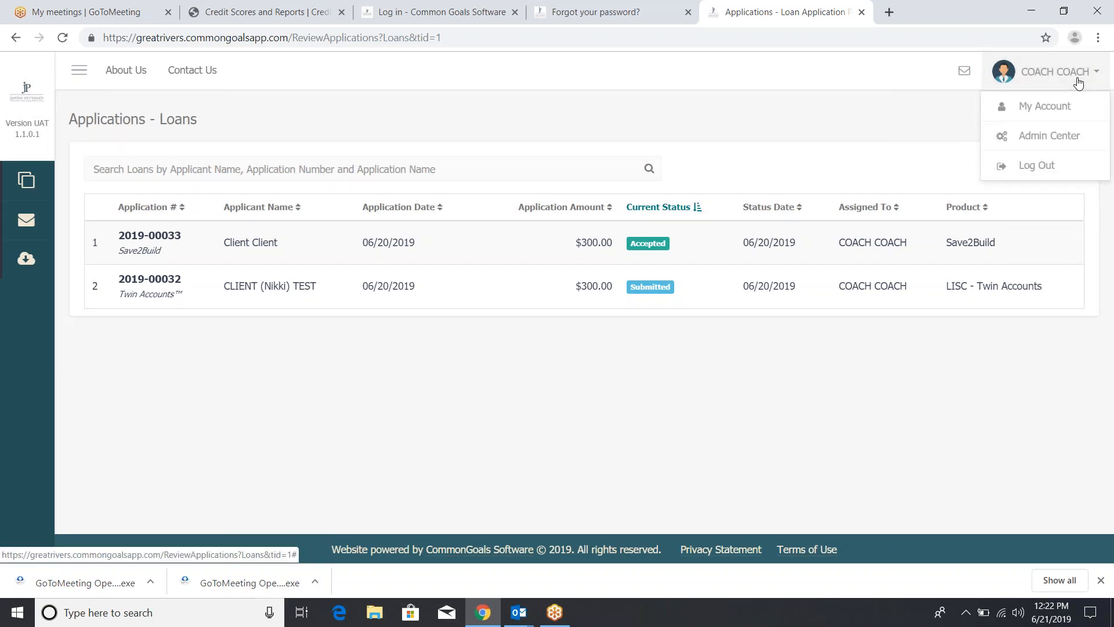
pyautogui.click(1065, 108)
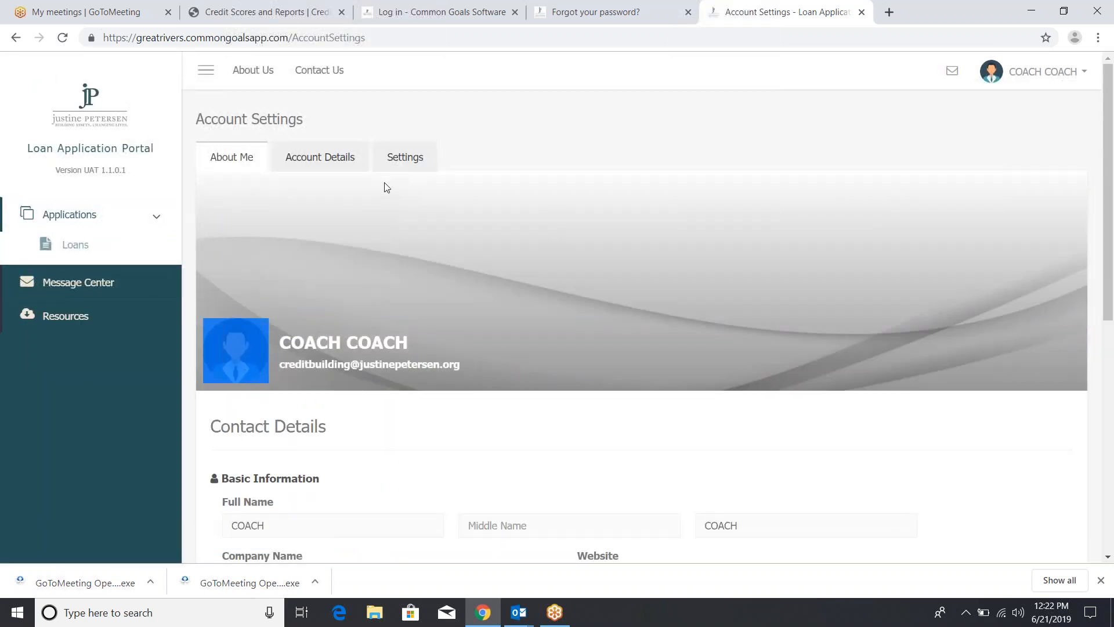
pyautogui.scroll(-2, 574, 471)
pyautogui.scroll(-3, 575, 470)
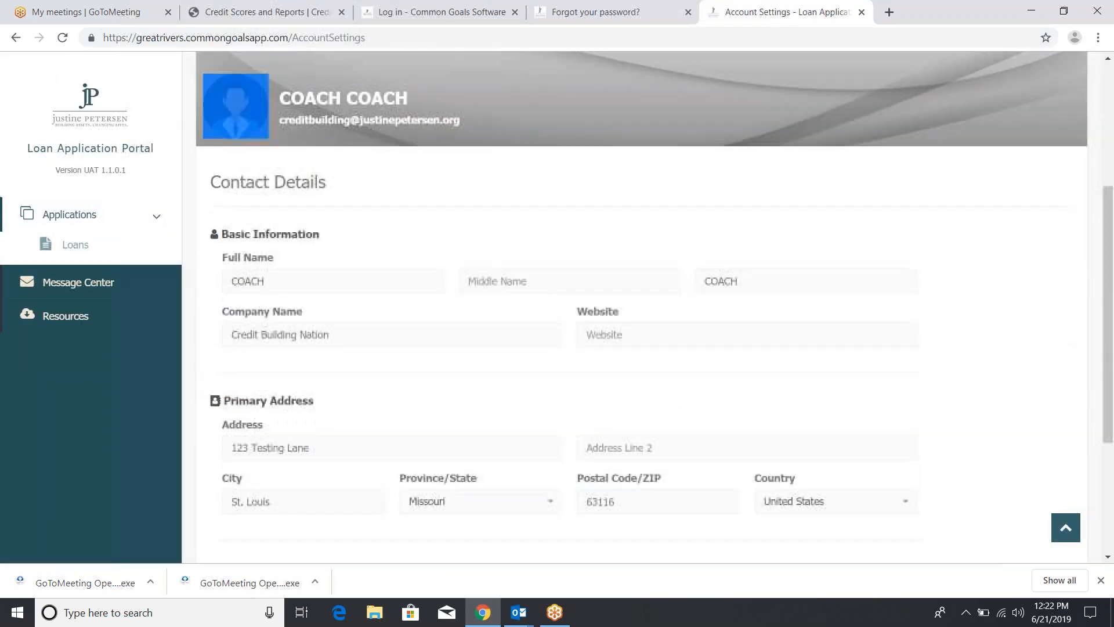
pyautogui.moveTo(256, 138)
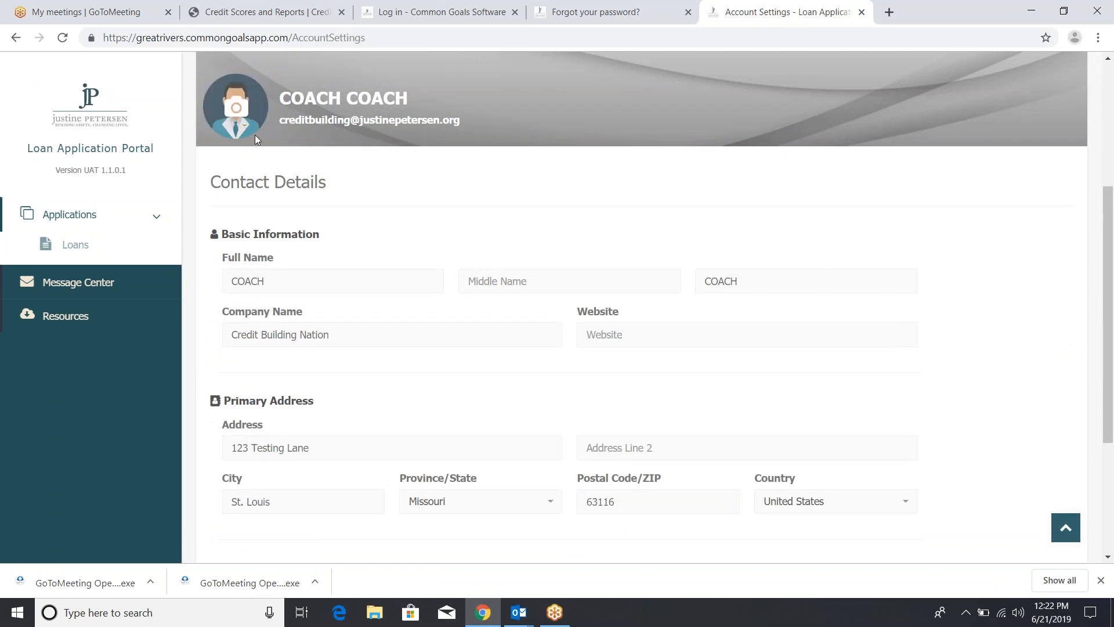
pyautogui.scroll(2, 400, 208)
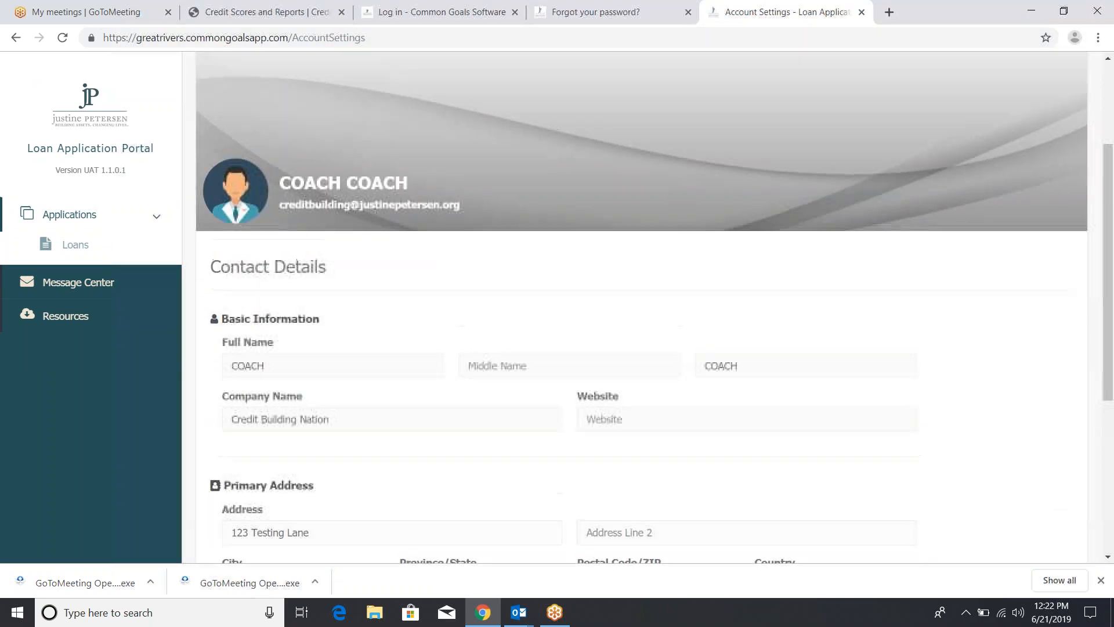
pyautogui.scroll(1, 641, 307)
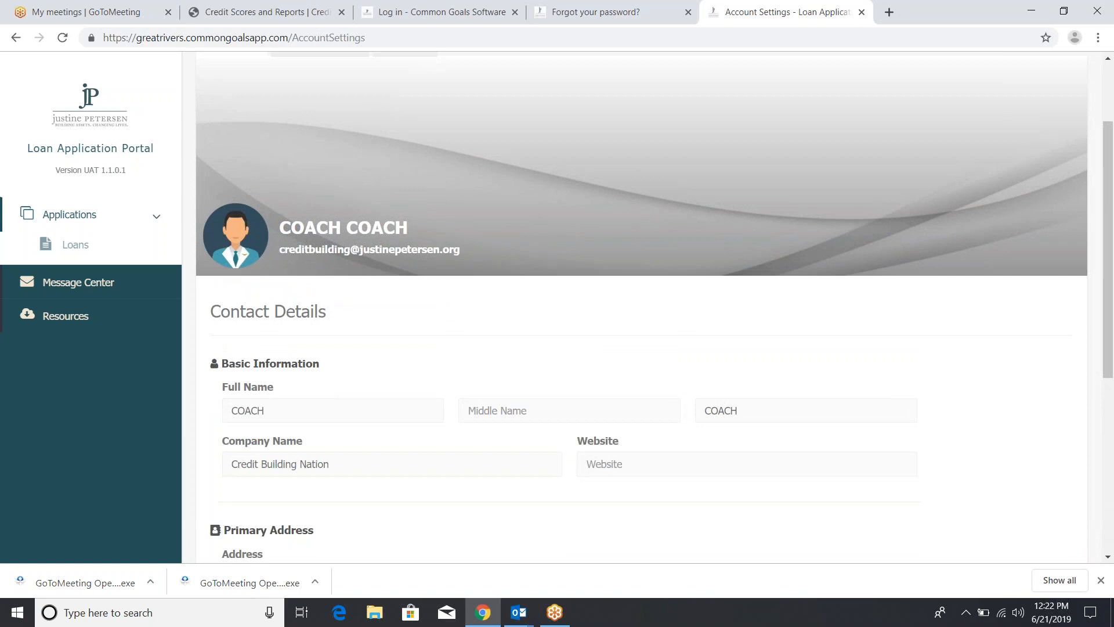
pyautogui.moveTo(238, 238)
pyautogui.moveTo(1104, 148); pyautogui.dragTo(1089, 324)
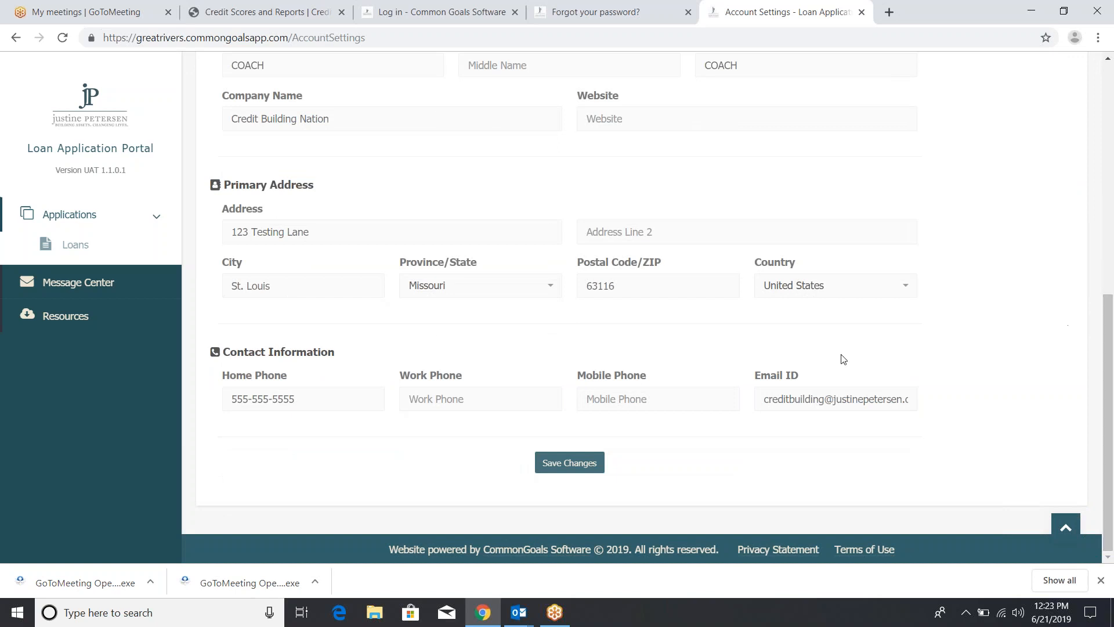
pyautogui.moveTo(1106, 324); pyautogui.dragTo(1111, 157)
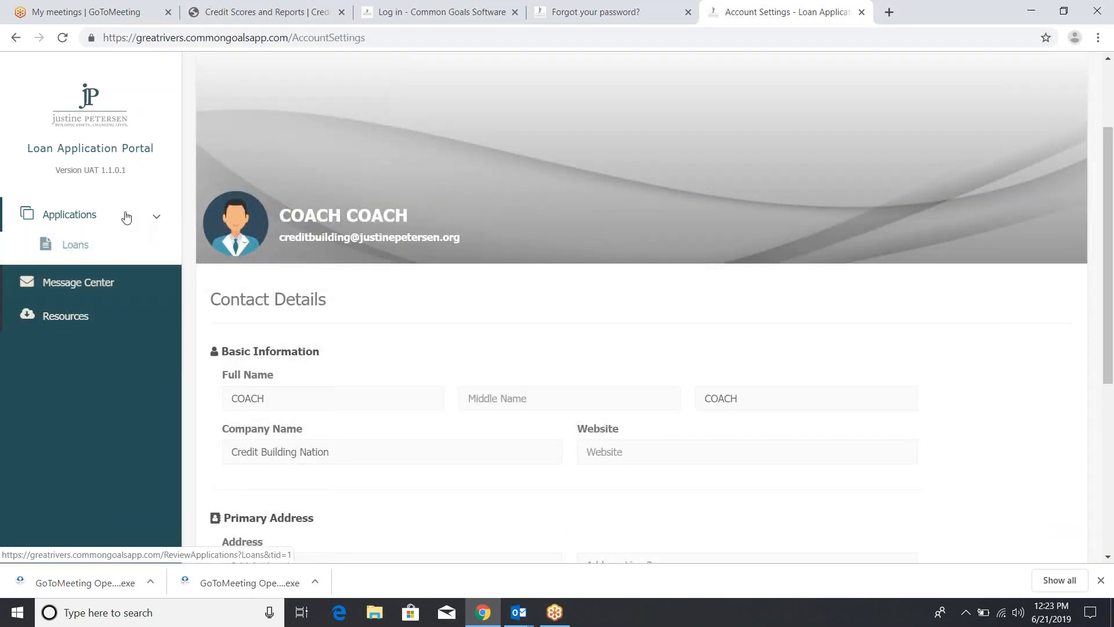
pyautogui.scroll(3, 794, 168)
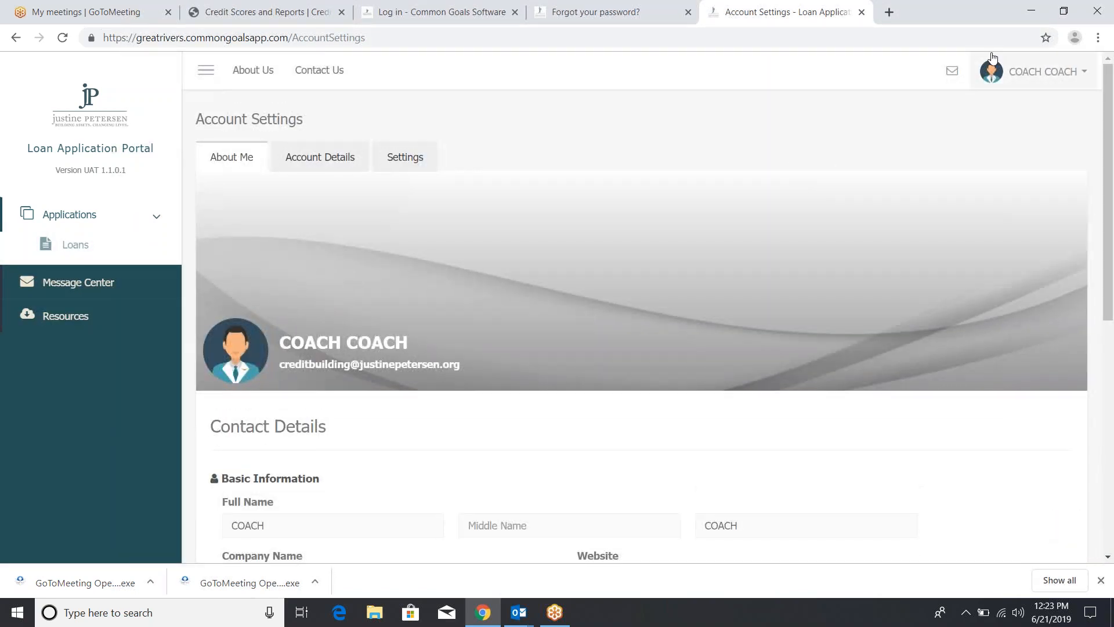
# Check My Account's Account Details and password Settings tabs, then go to the Message Center
pyautogui.click(1012, 82)
pyautogui.click(1014, 109)
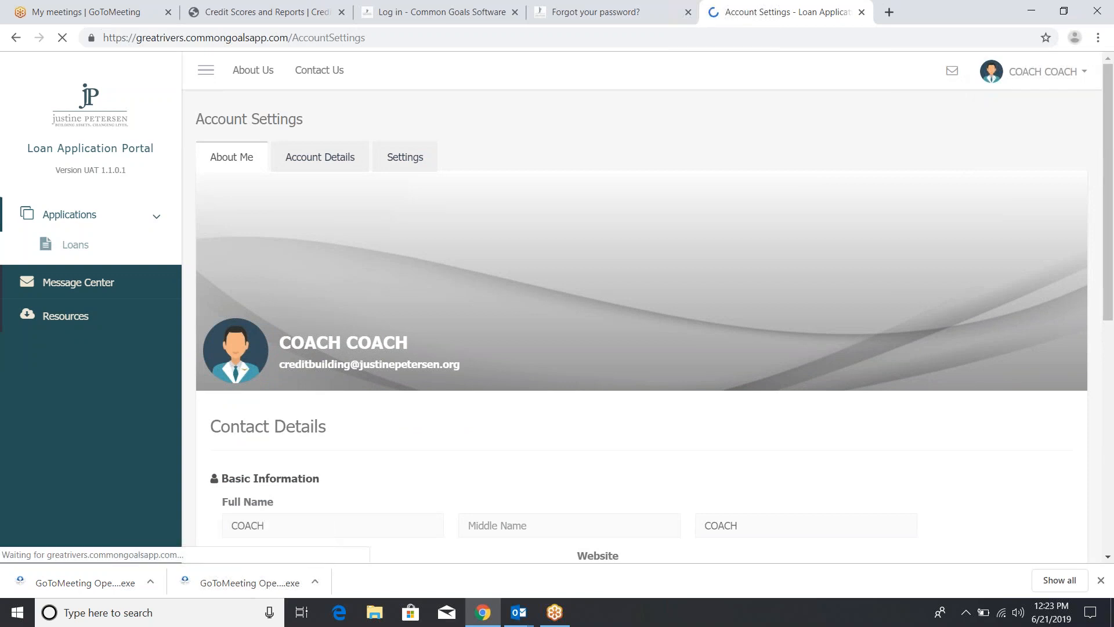
pyautogui.click(331, 165)
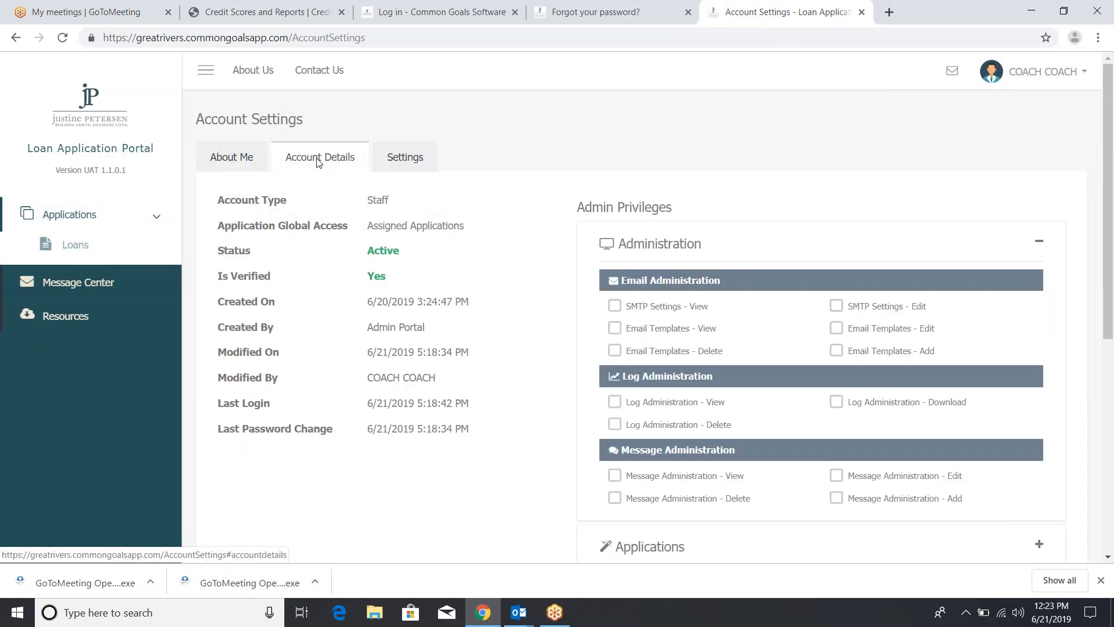
pyautogui.click(397, 162)
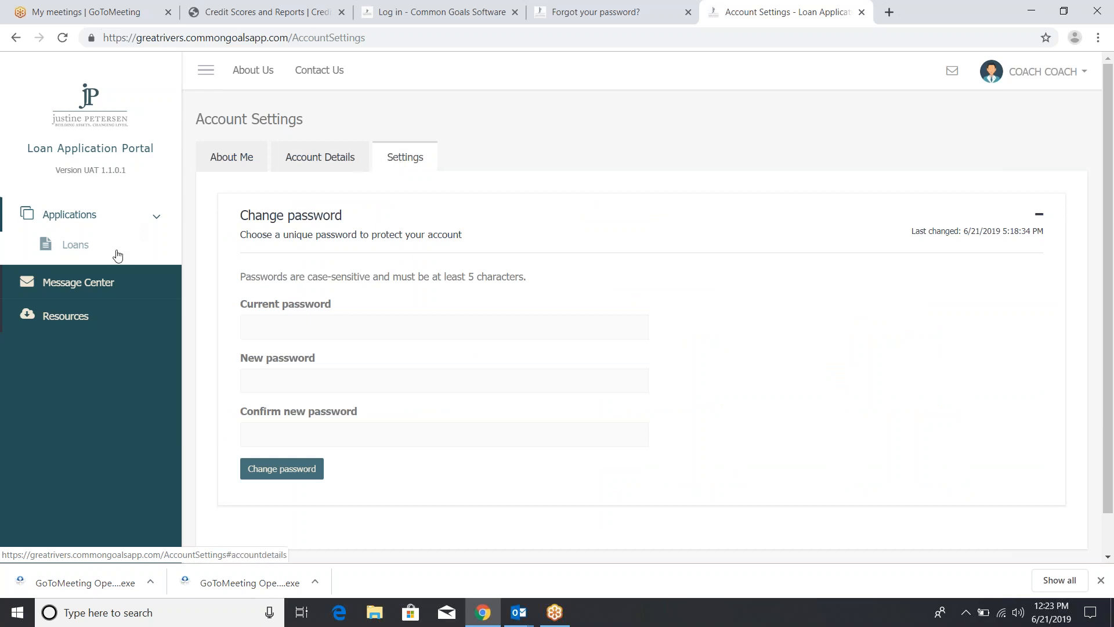
pyautogui.click(103, 281)
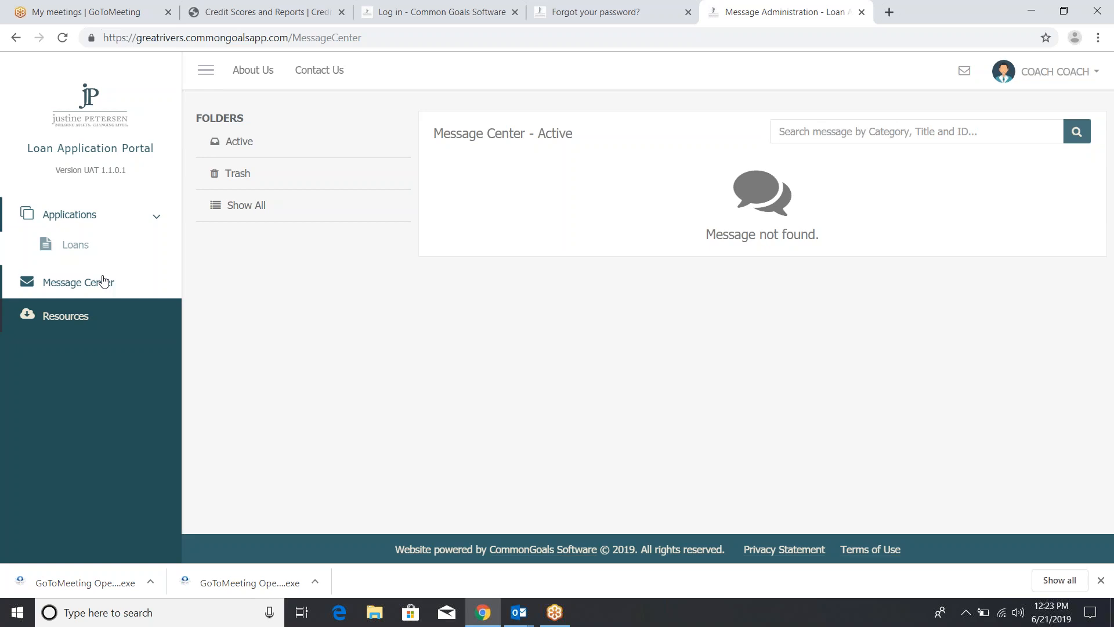
# Open Resources to see the five Helpful Websites, including Credit Report and Budgeting Tool (MINT)
pyautogui.click(66, 316)
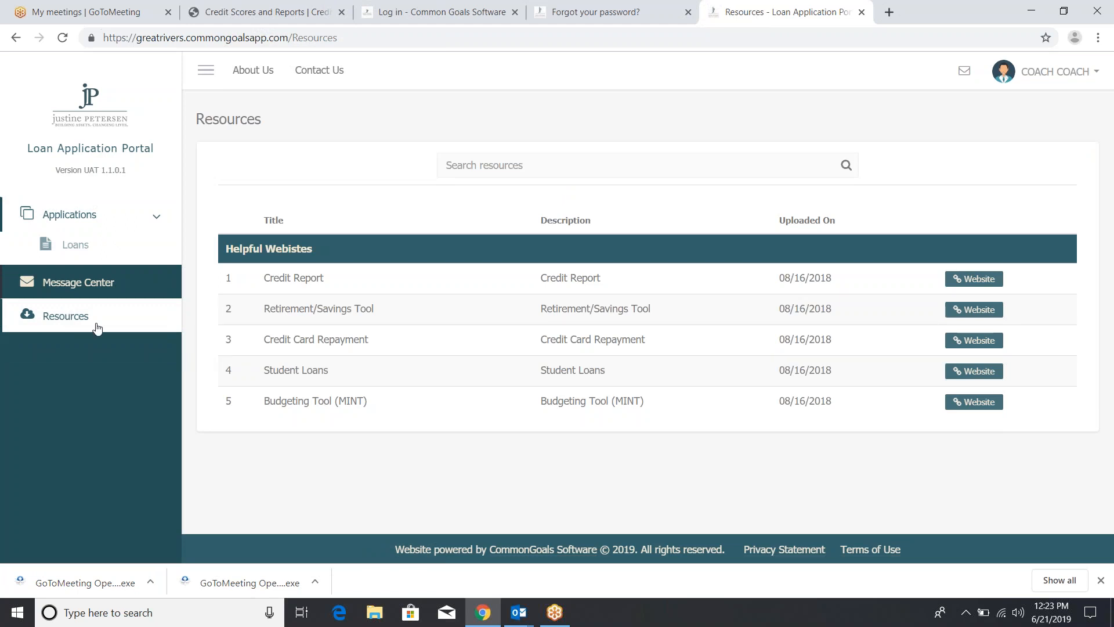
pyautogui.click(977, 283)
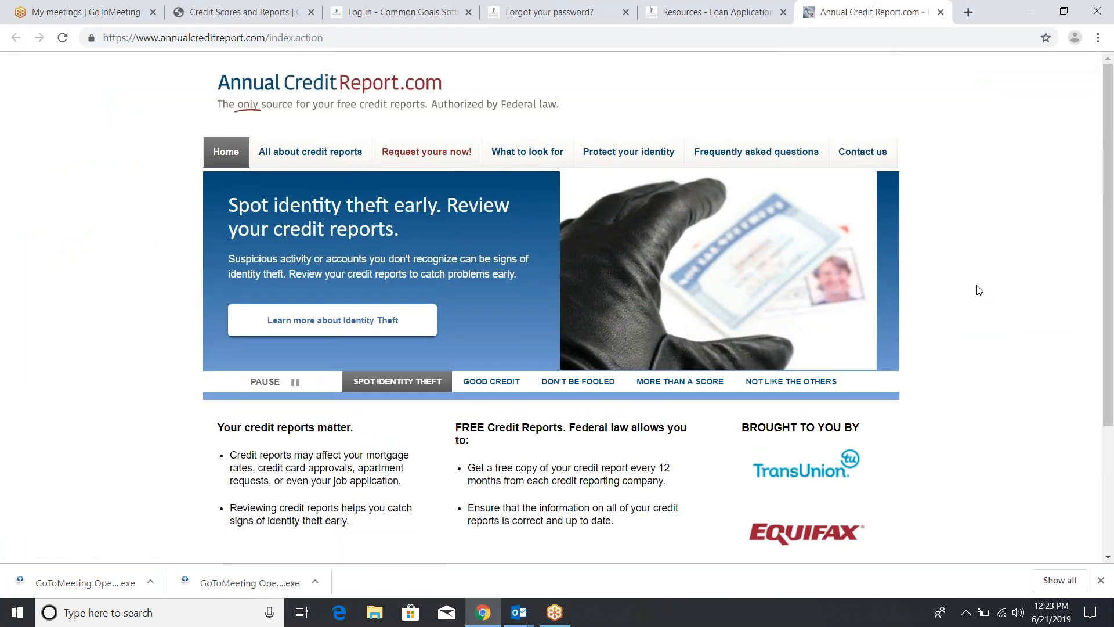
pyautogui.click(737, 11)
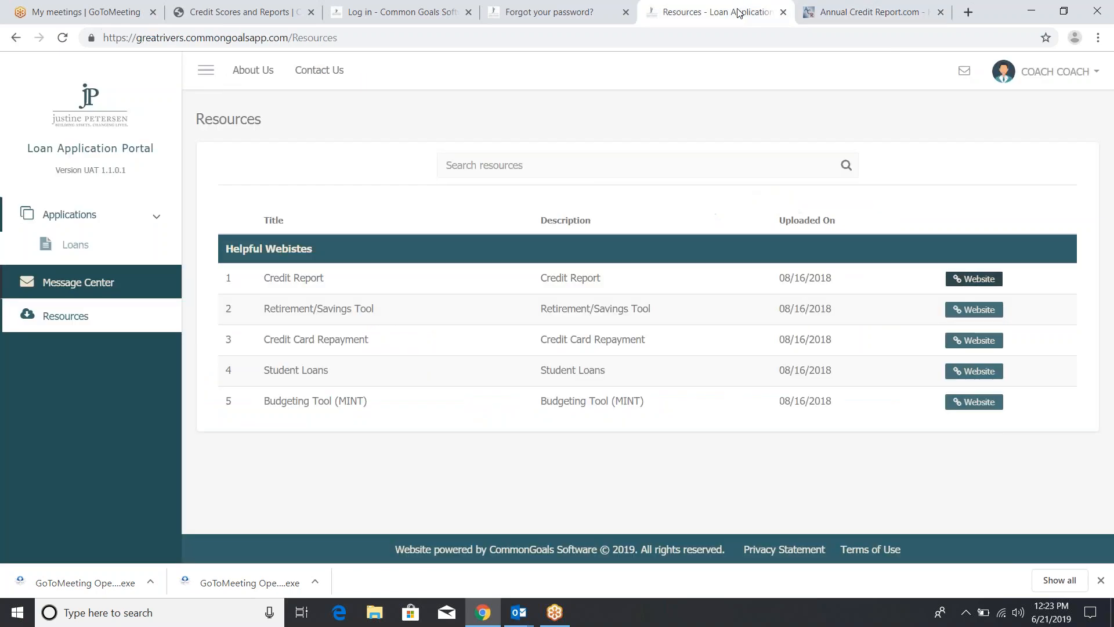
pyautogui.click(974, 309)
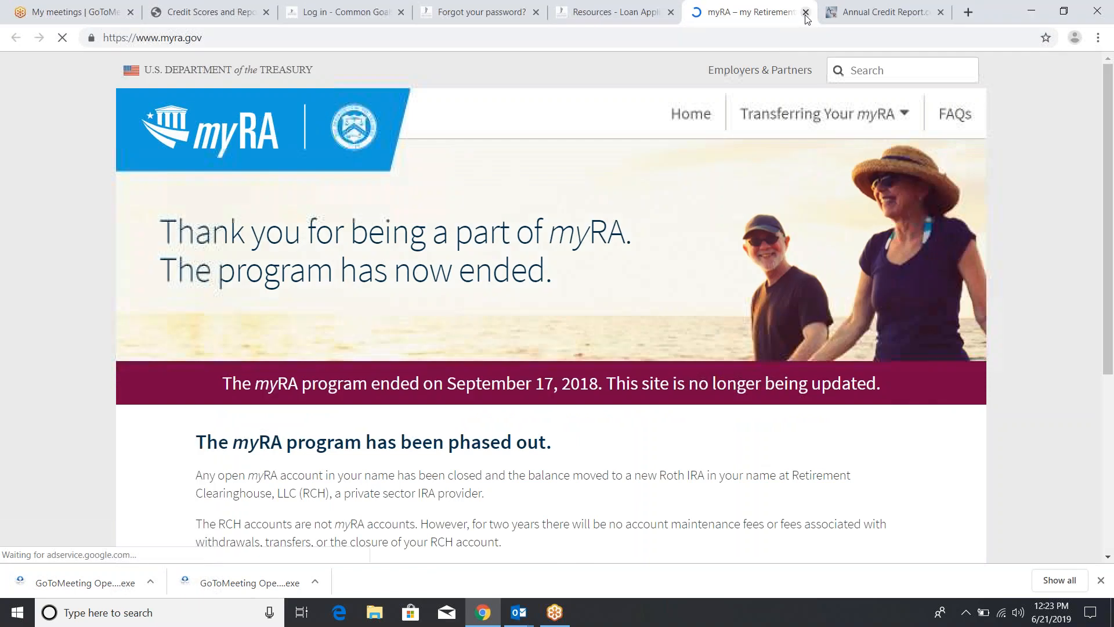
pyautogui.click(806, 12)
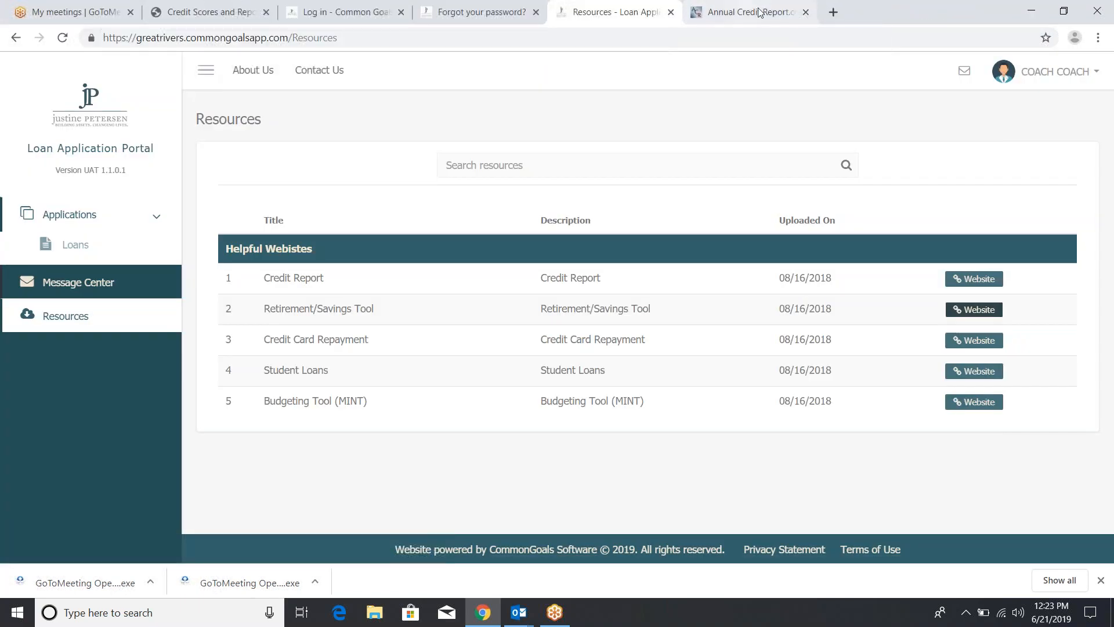
pyautogui.click(805, 12)
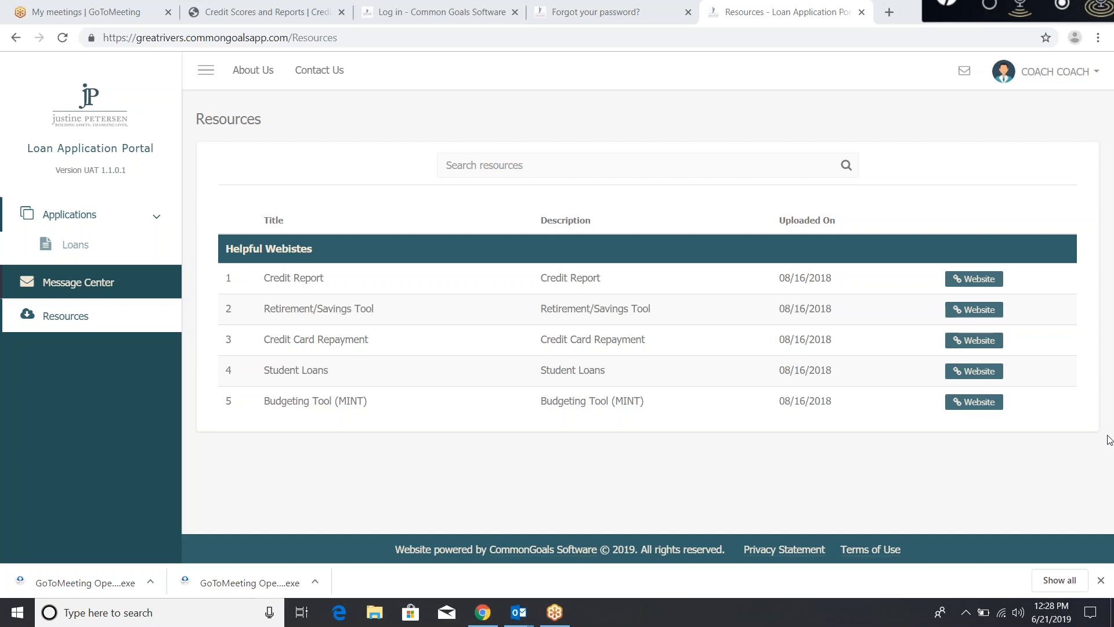
pyautogui.click(625, 22)
pyautogui.click(502, 9)
pyautogui.click(730, 8)
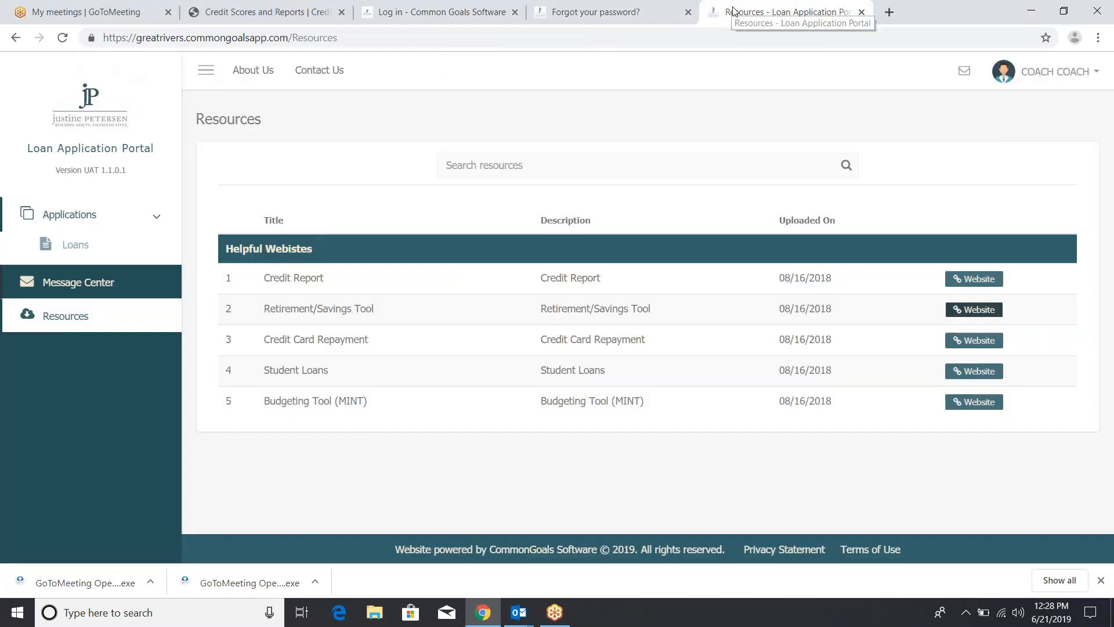
# Open the submitted $300 Twin Accounts application from Loans and view its completed form and details
pyautogui.click(91, 256)
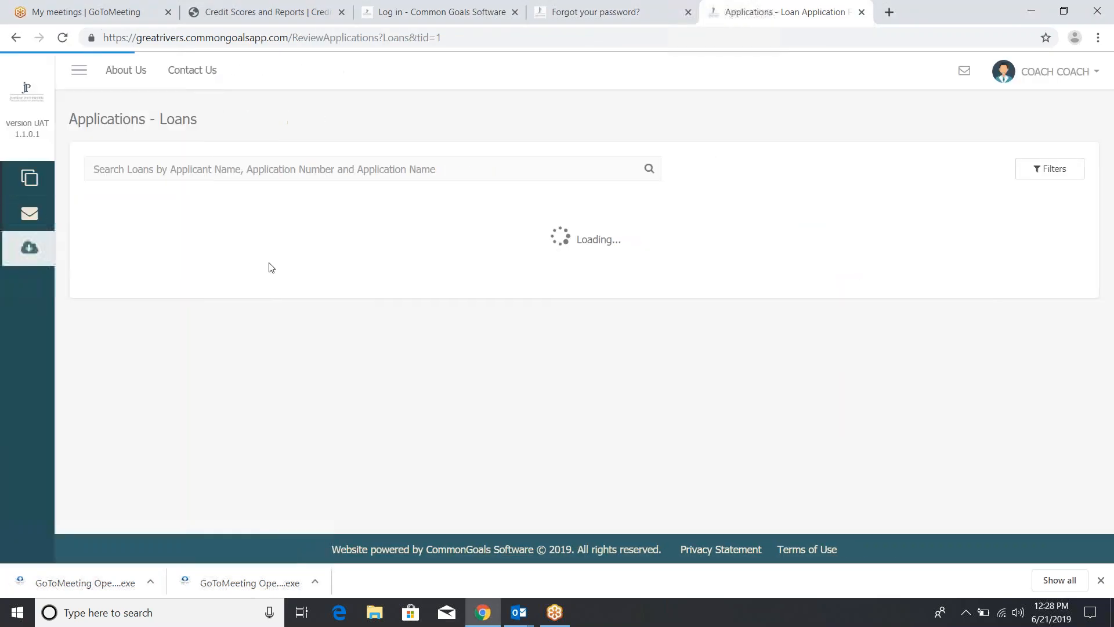
pyautogui.click(648, 290)
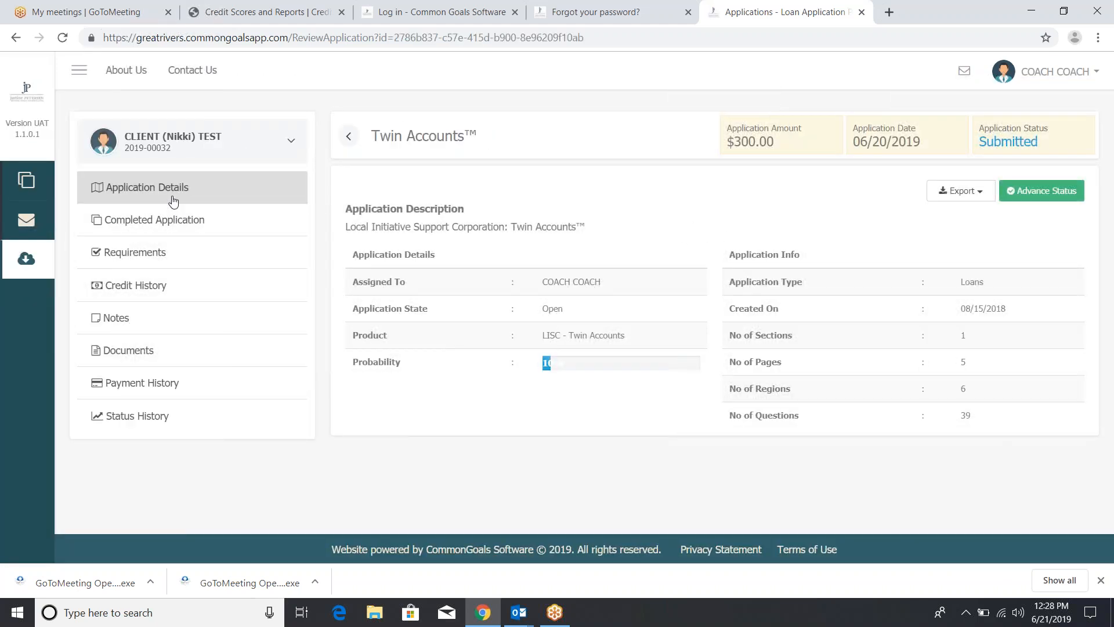
pyautogui.click(170, 225)
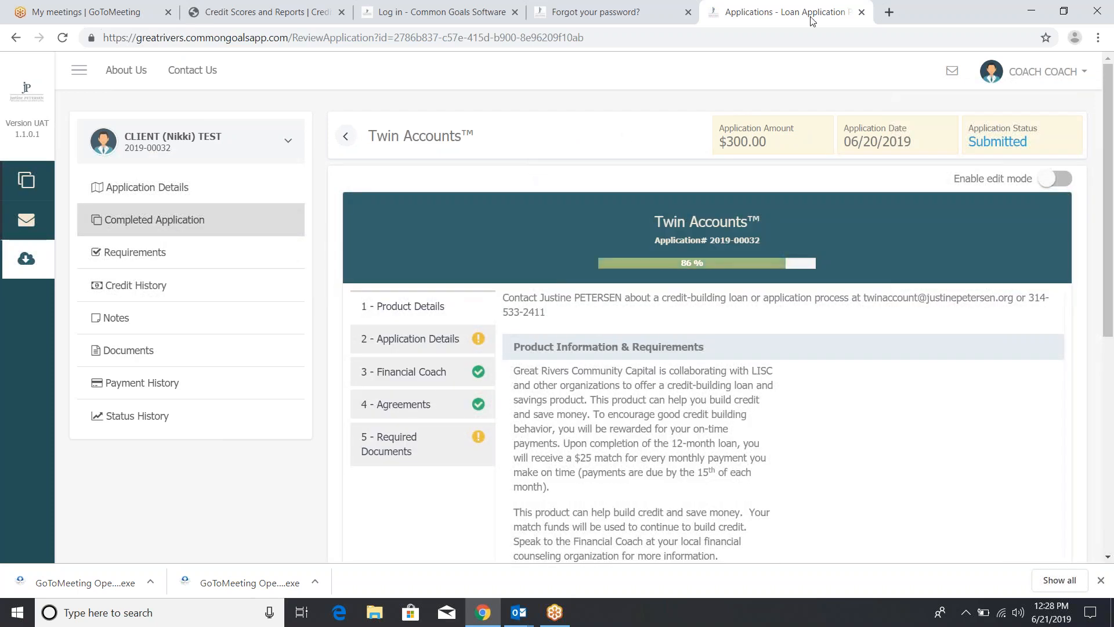
pyautogui.click(1090, 36)
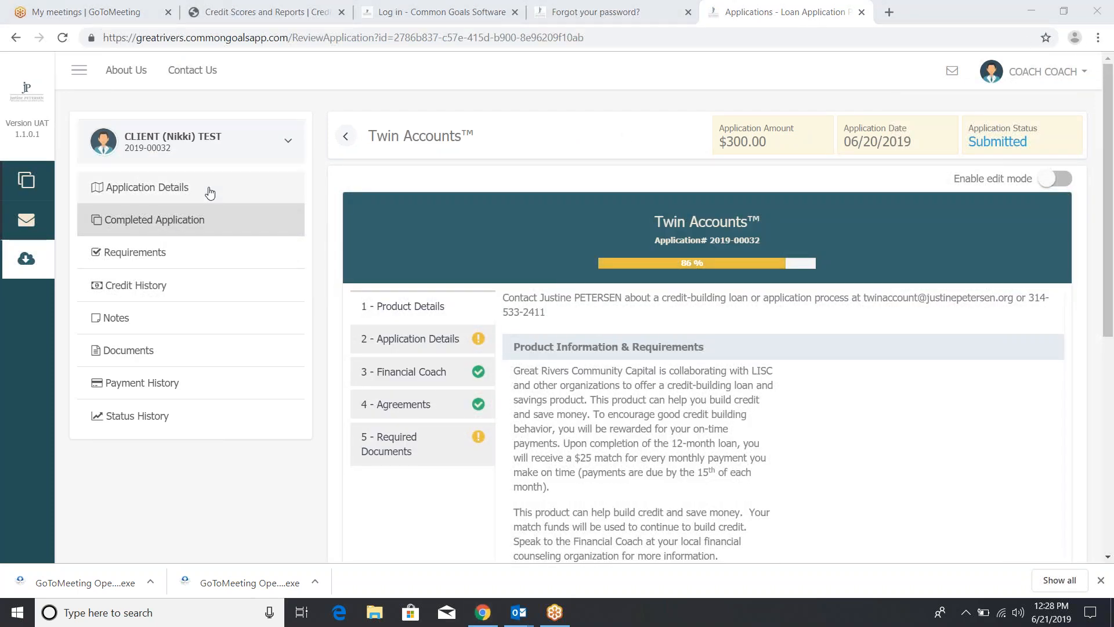
pyautogui.click(208, 192)
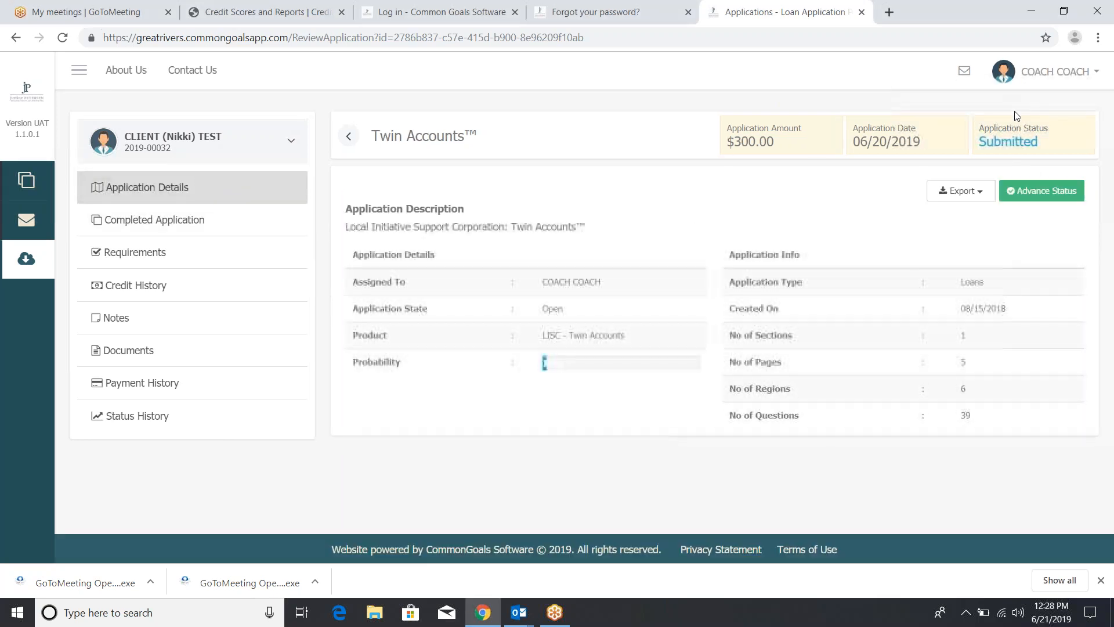
pyautogui.click(1093, 39)
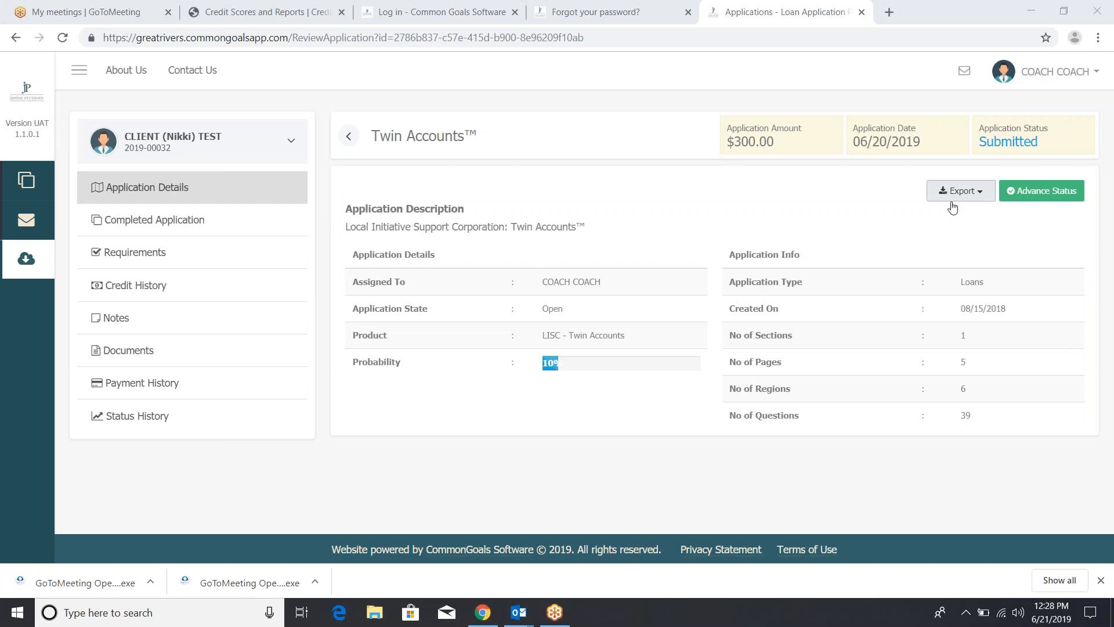
# Show the To JSON and To PDF export options for the $300 Twin Accounts application
pyautogui.click(955, 197)
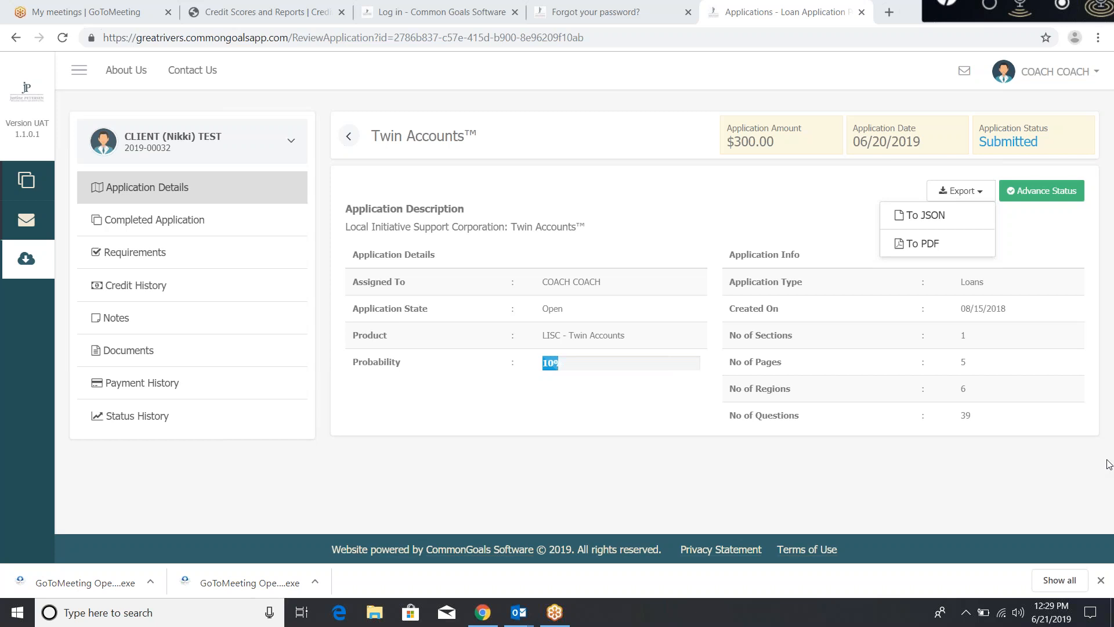
# Return from the password-reset tab to the empty Active Message Center, then glance at the account menu
pyautogui.click(589, 12)
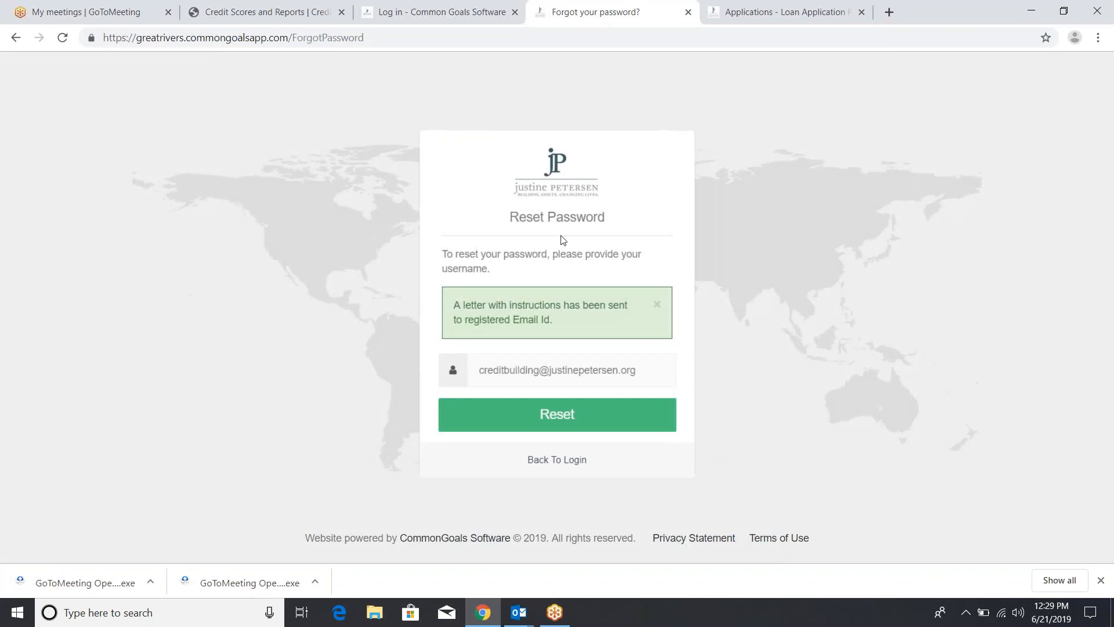
pyautogui.click(560, 460)
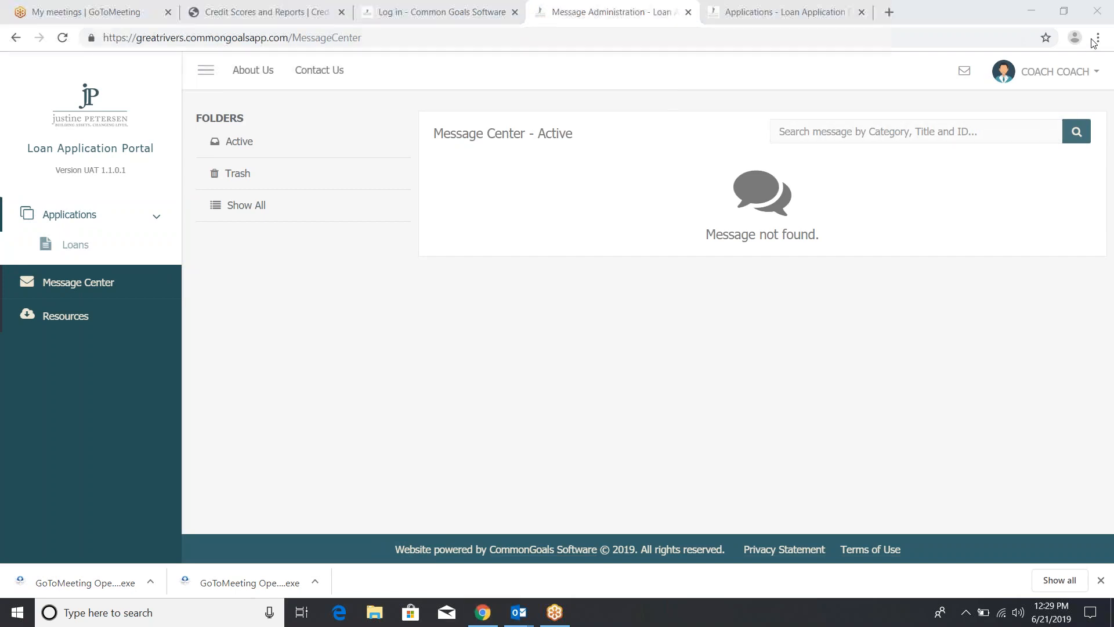
pyautogui.click(1056, 71)
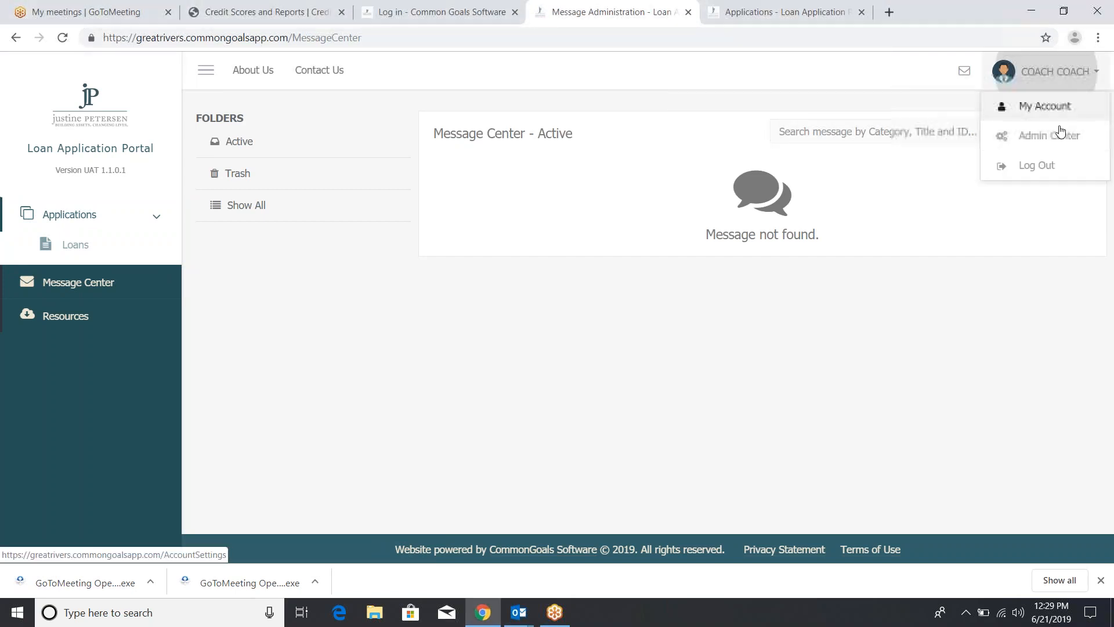
pyautogui.click(1047, 72)
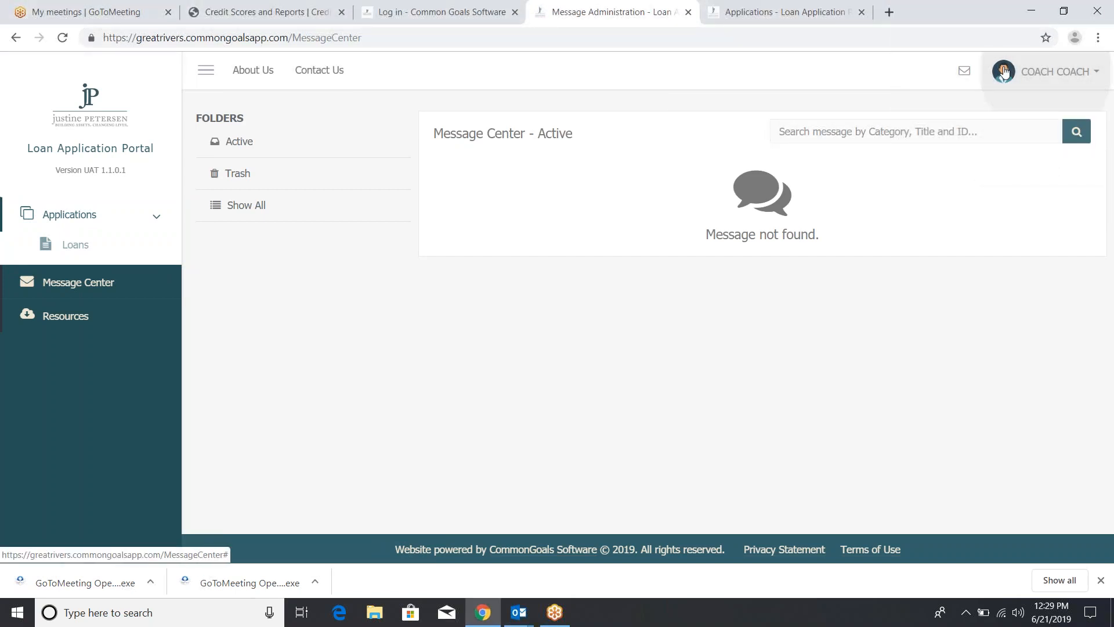